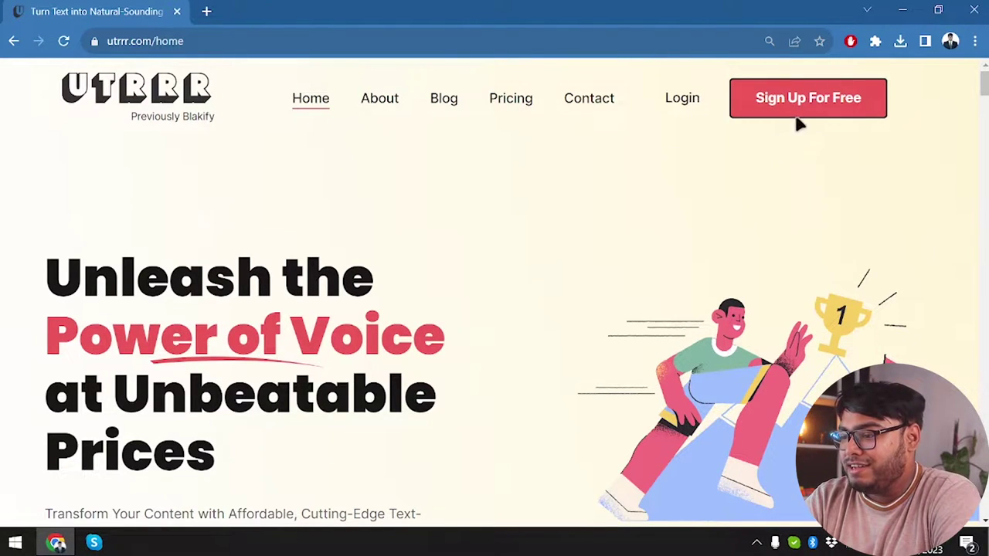
Open the free sign-up form and enter the account's first and last name
left_click(828, 95)
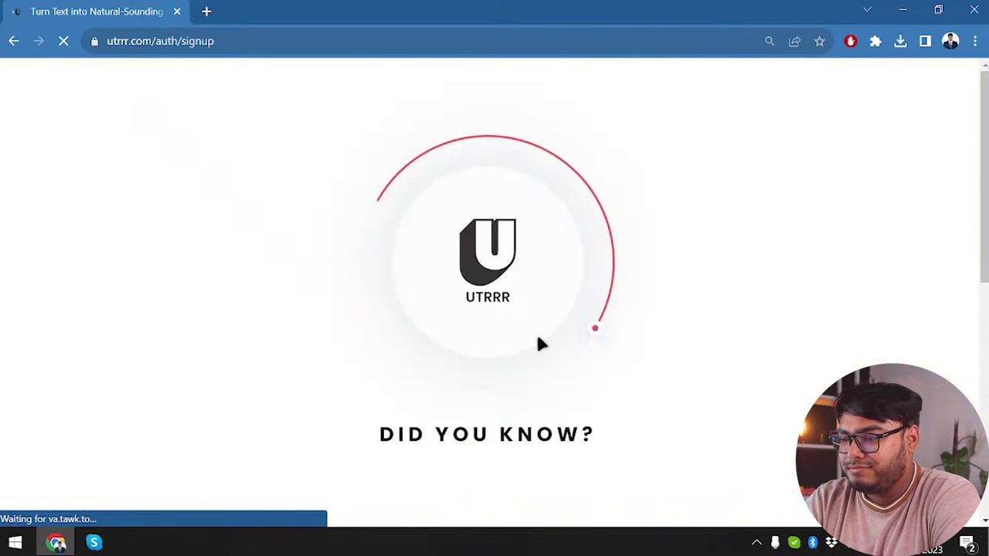
scroll(540, 344, "down", 3)
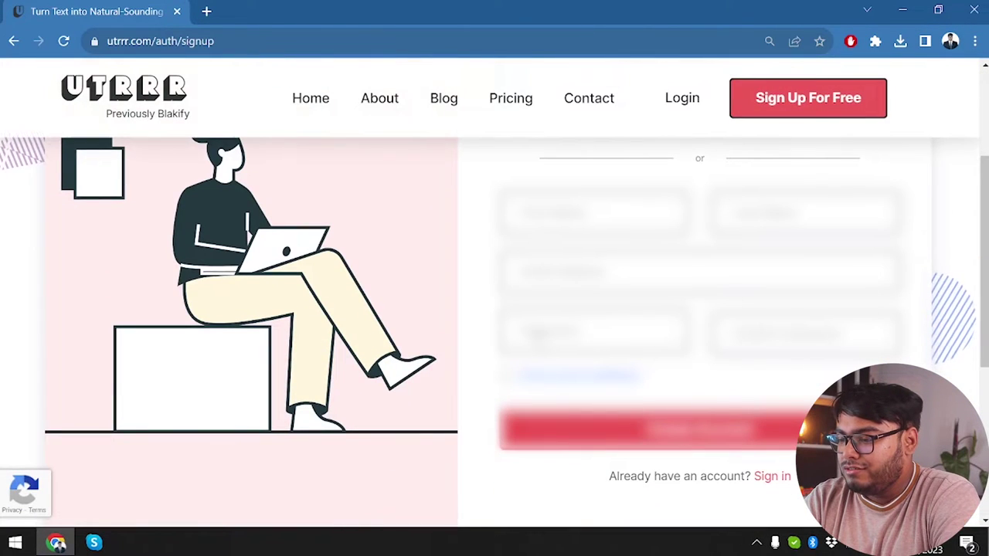
scroll(494, 323, "up", 2)
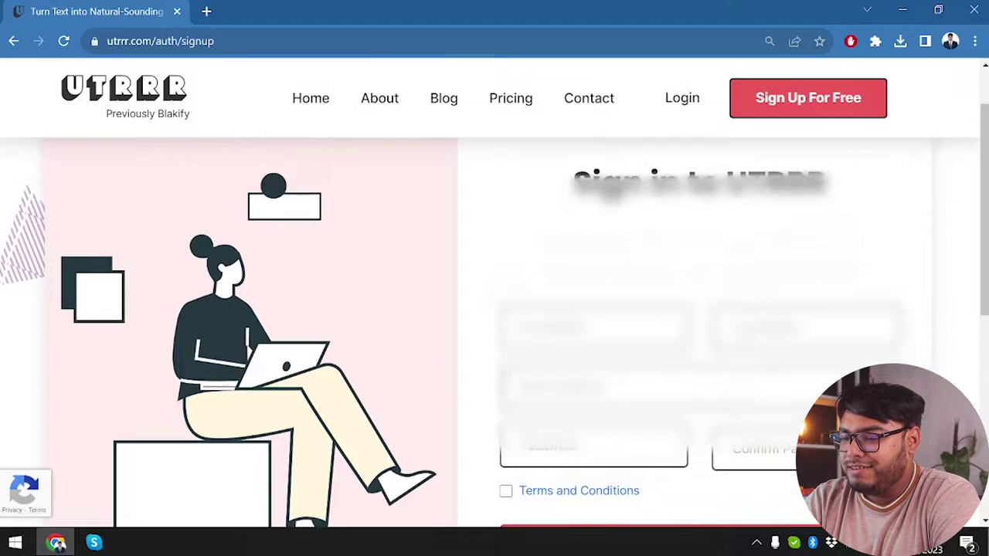
scroll(494, 309, "down", 3)
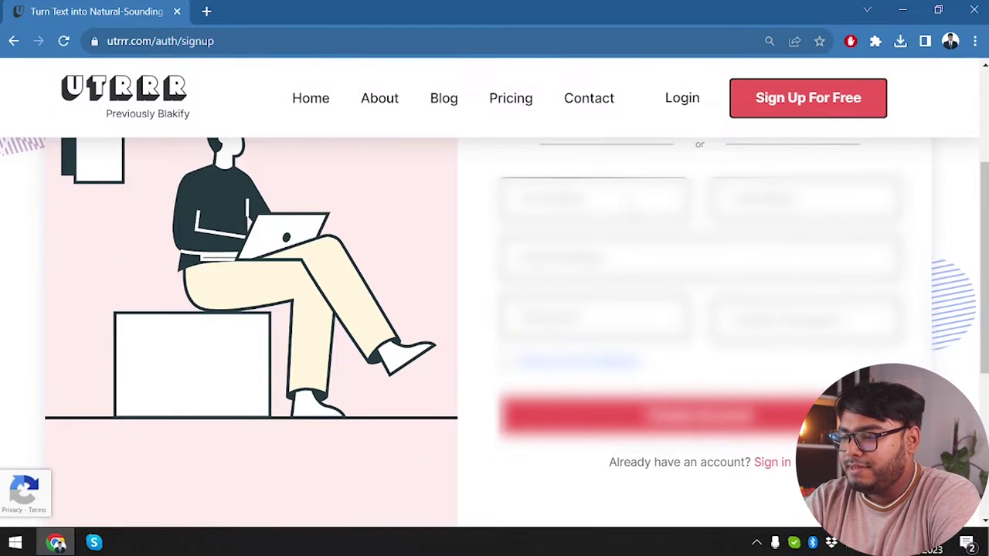
left_click(593, 198)
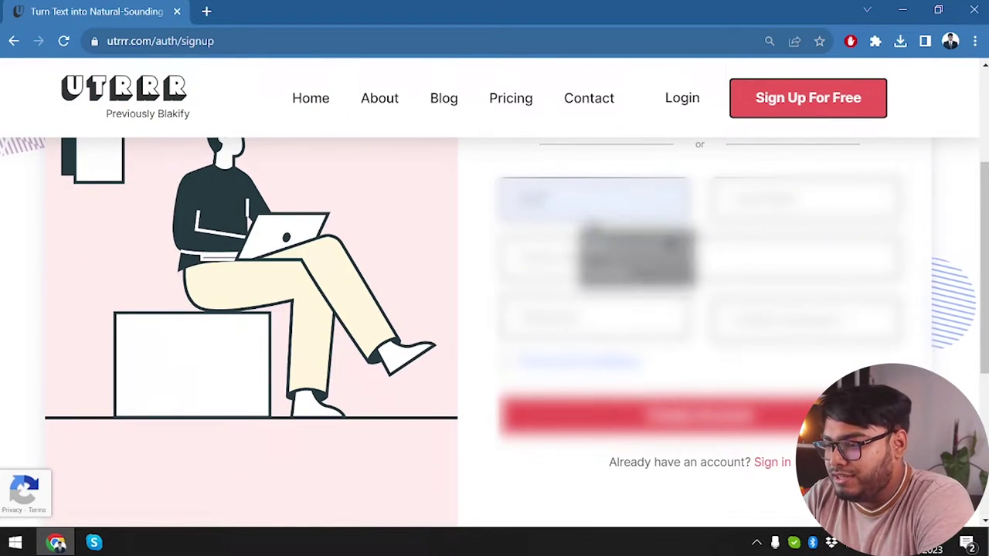
left_click(804, 198)
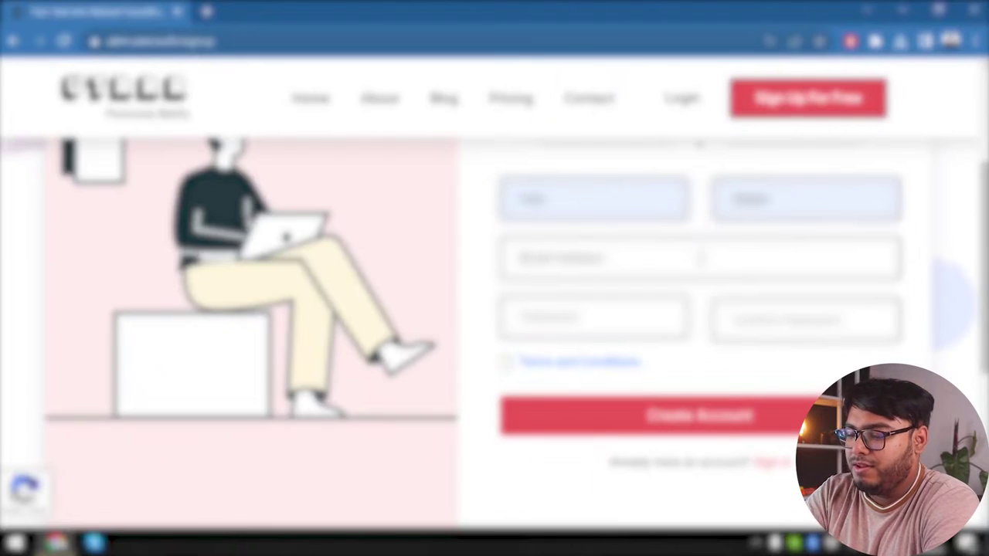
Enter the account e-mail and password, accept the terms and conditions, and dismiss the save-password prompt
left_click(699, 259)
type("t")
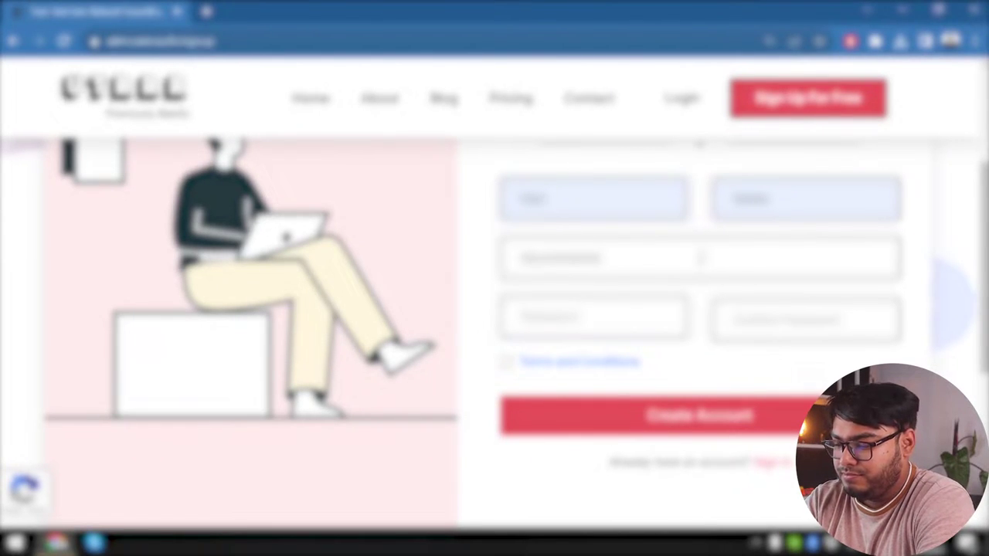
type("@gmail.com")
key("Tab")
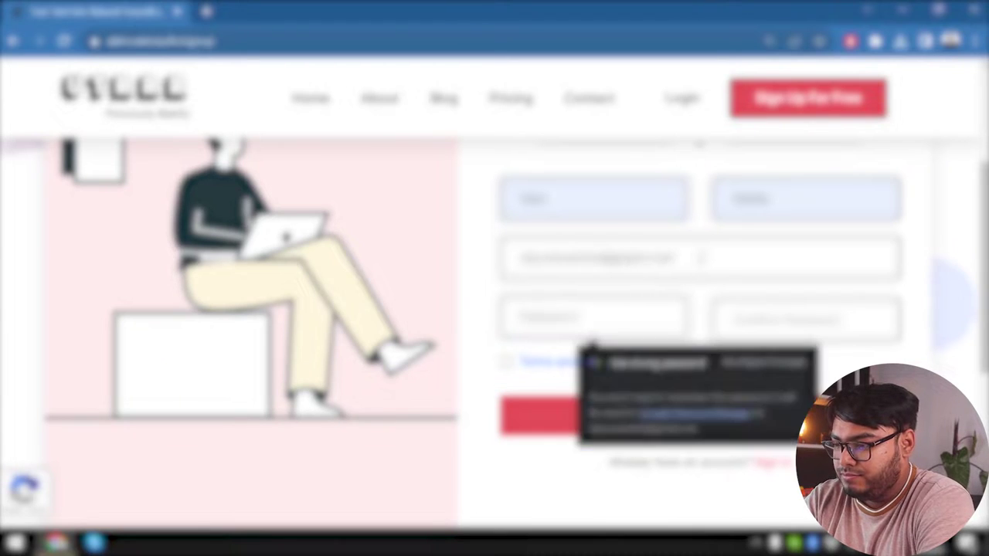
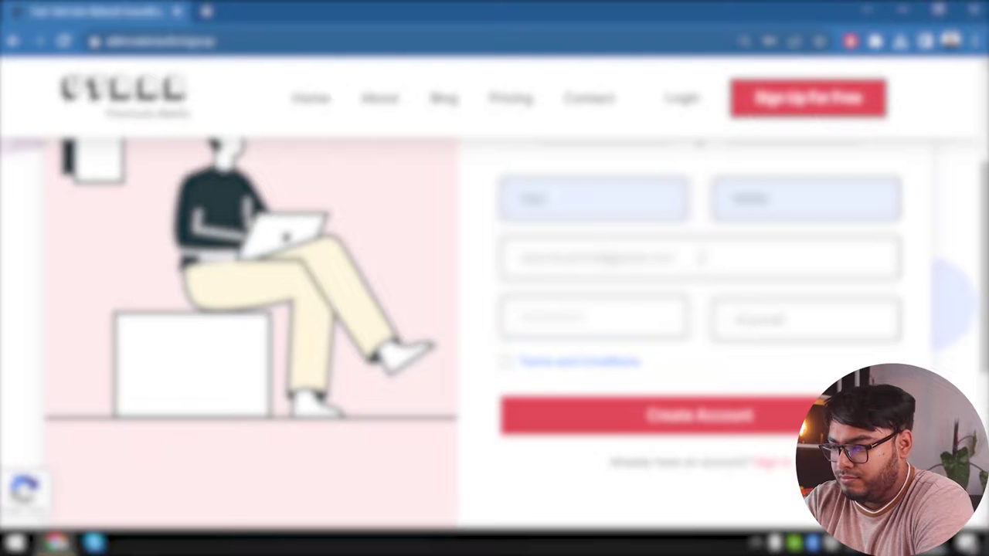
left_click(506, 362)
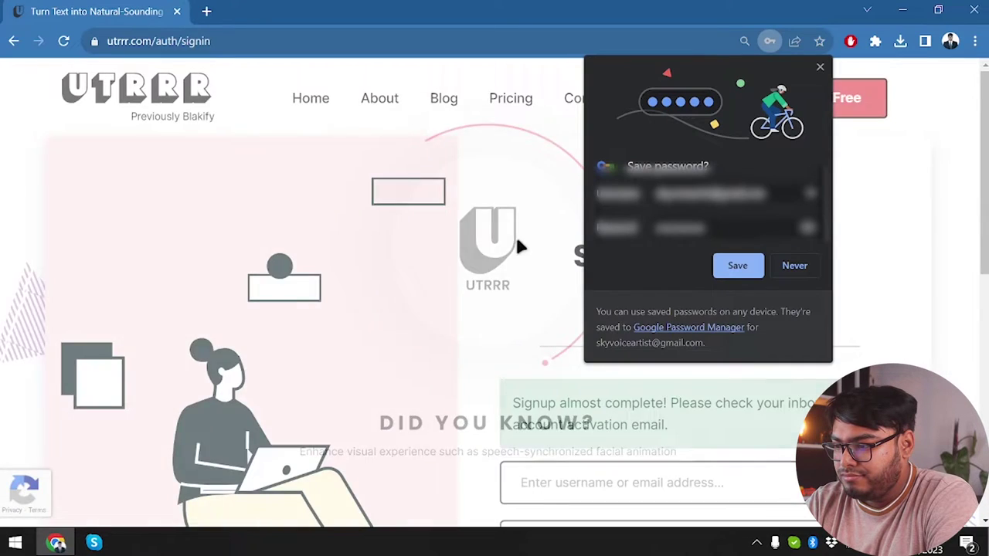
left_click(733, 270)
scroll(707, 332, "down", 2)
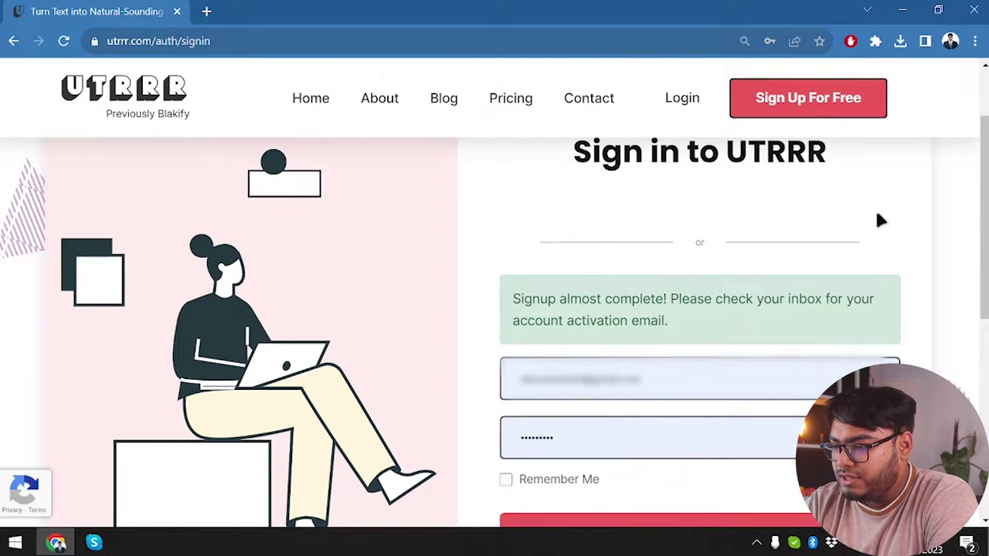
Open Gmail in a new tab and follow the link in UTRRR's 'Activate your account' email
left_click(214, 9)
type("gma")
key("Return")
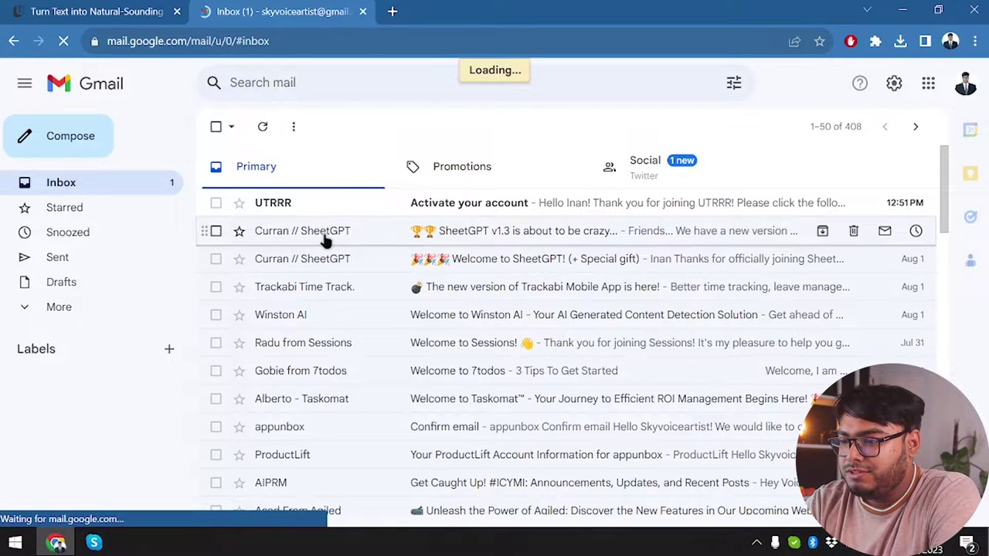
left_click(546, 202)
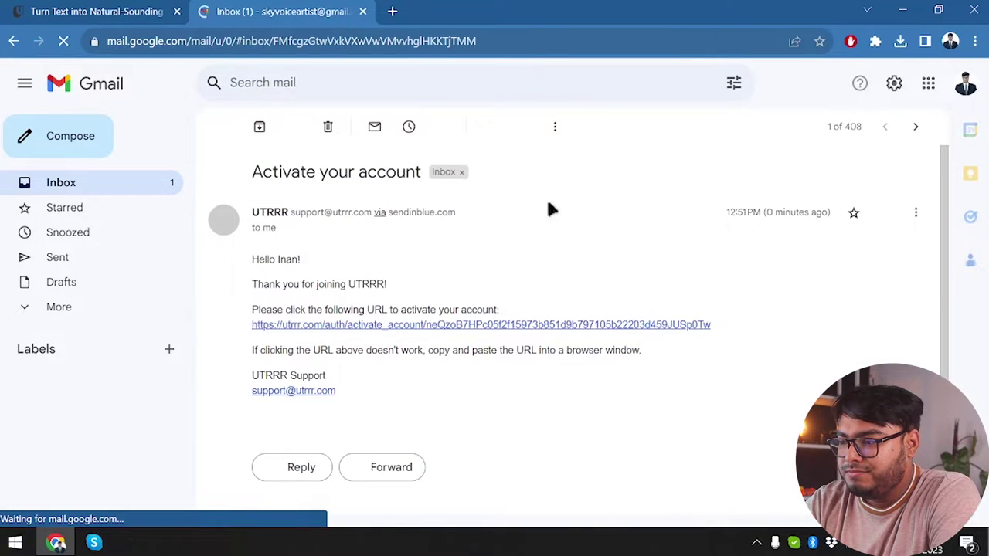
left_click(425, 327)
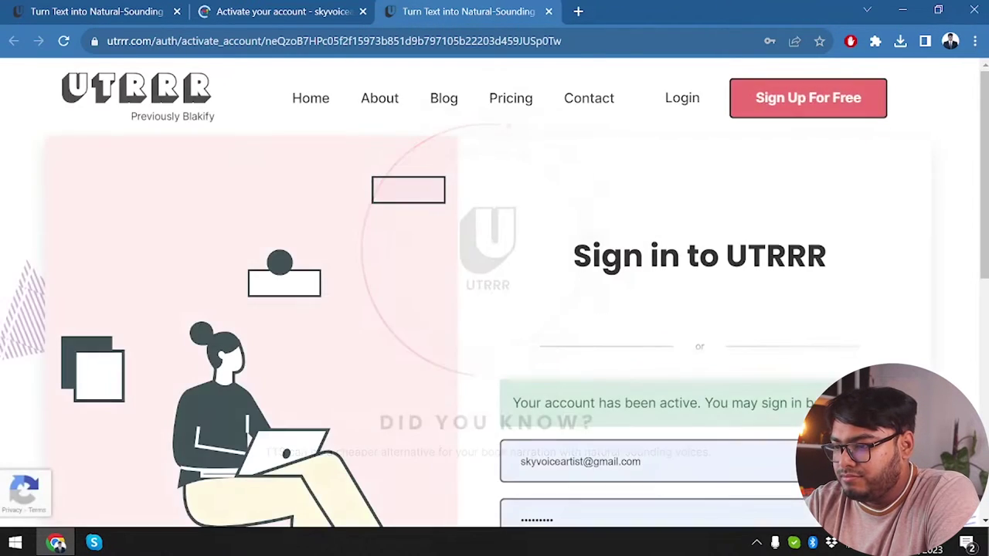
Close the leftover Gmail tab, confirming Leave, and sign in to the activated UTRRR account
scroll(759, 390, "down", 1)
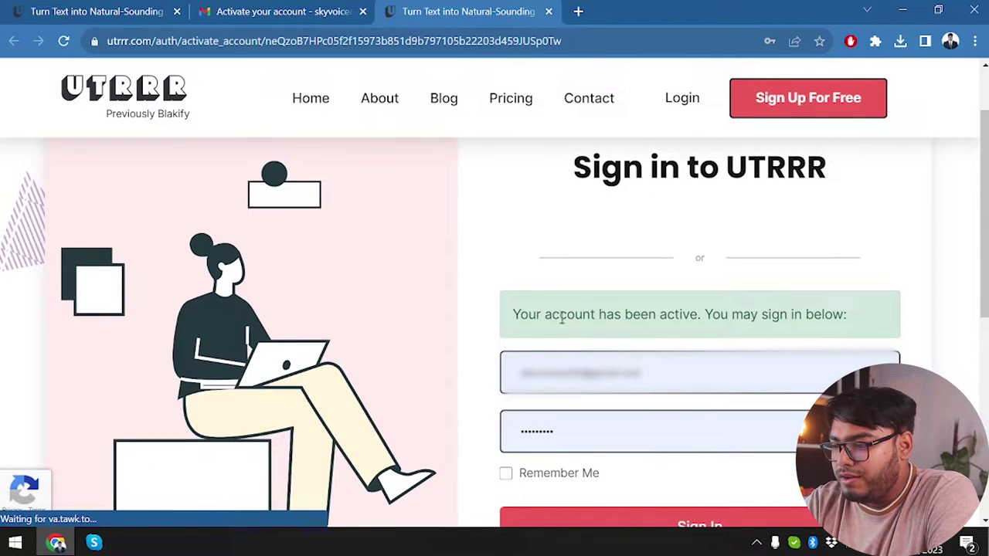
left_click(176, 11)
left_click(177, 11)
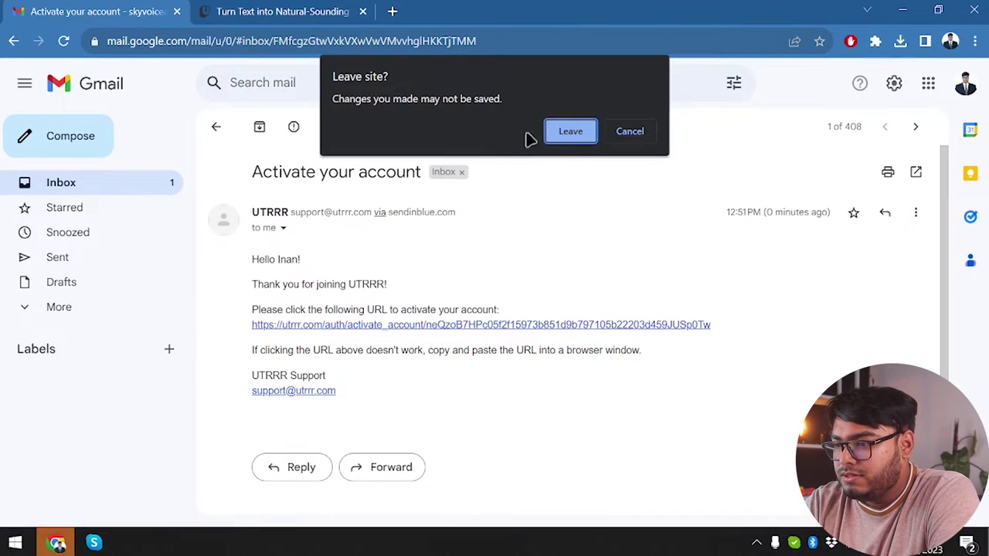
left_click(577, 138)
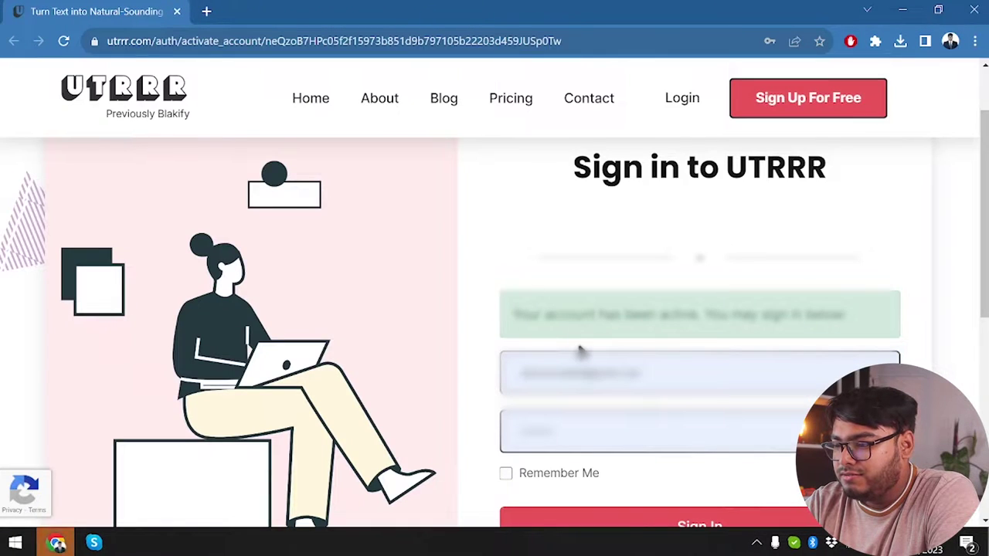
scroll(610, 415, "down", 2)
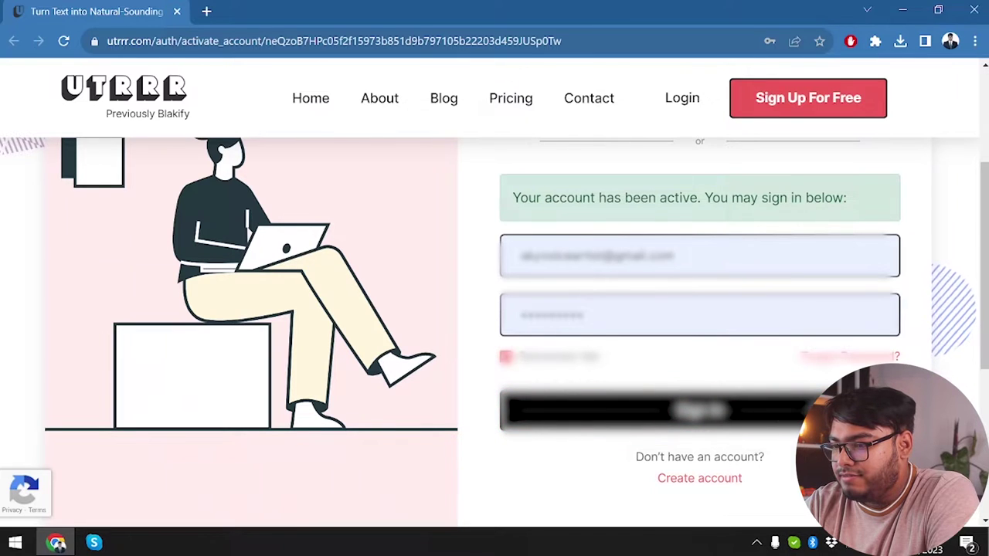
left_click(666, 416)
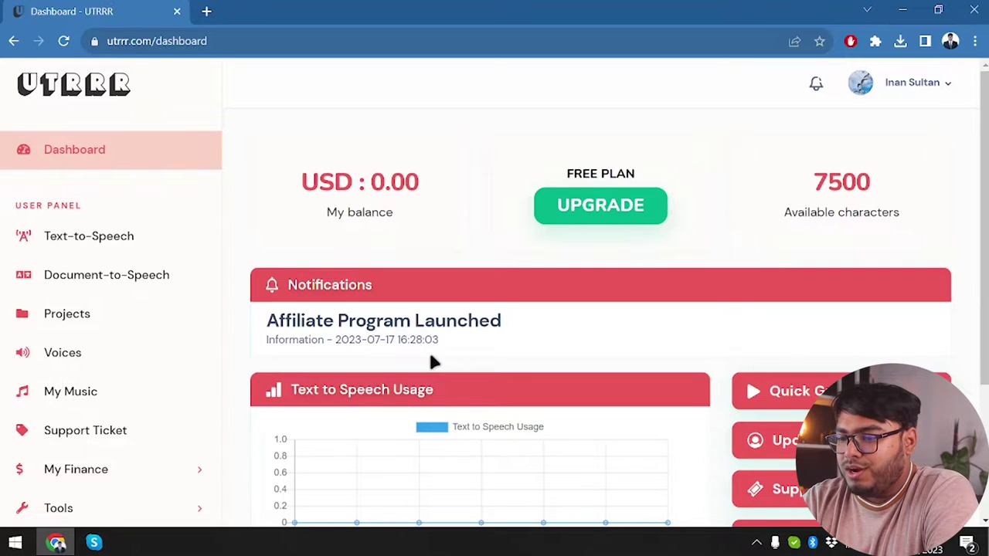
Open the Pay Now page and scroll through the plans, including the Basic plan's coupon field
left_click(600, 203)
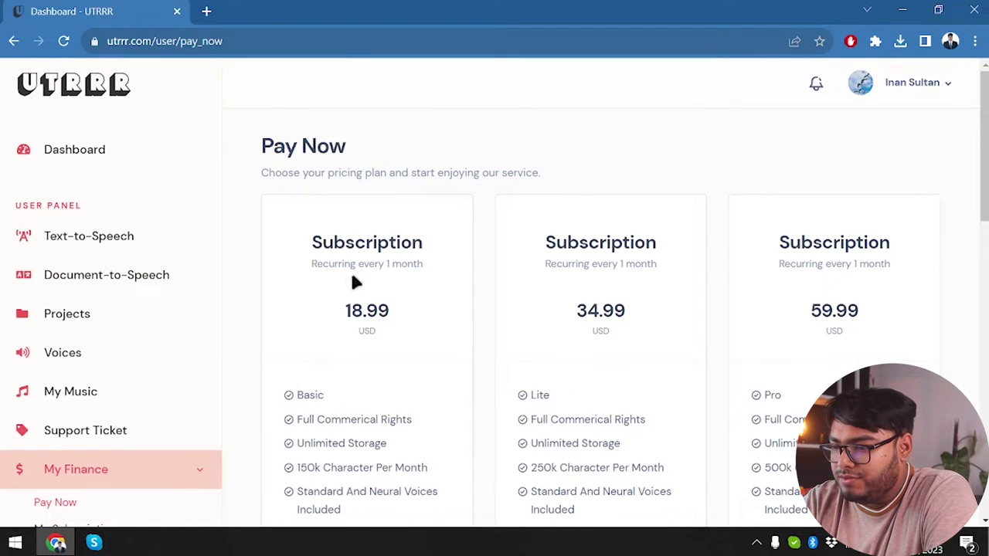
scroll(341, 255, "down", 2)
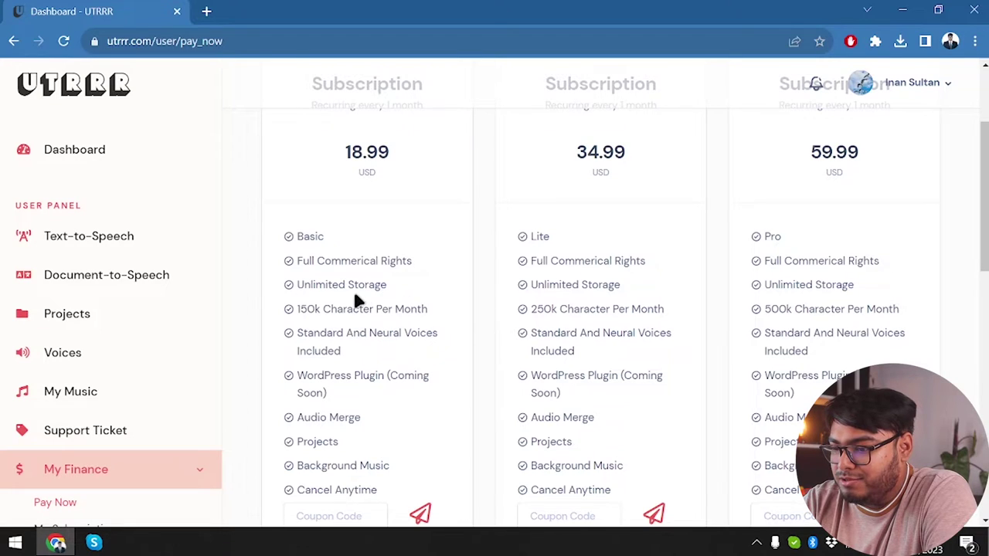
scroll(332, 374, "down", 1)
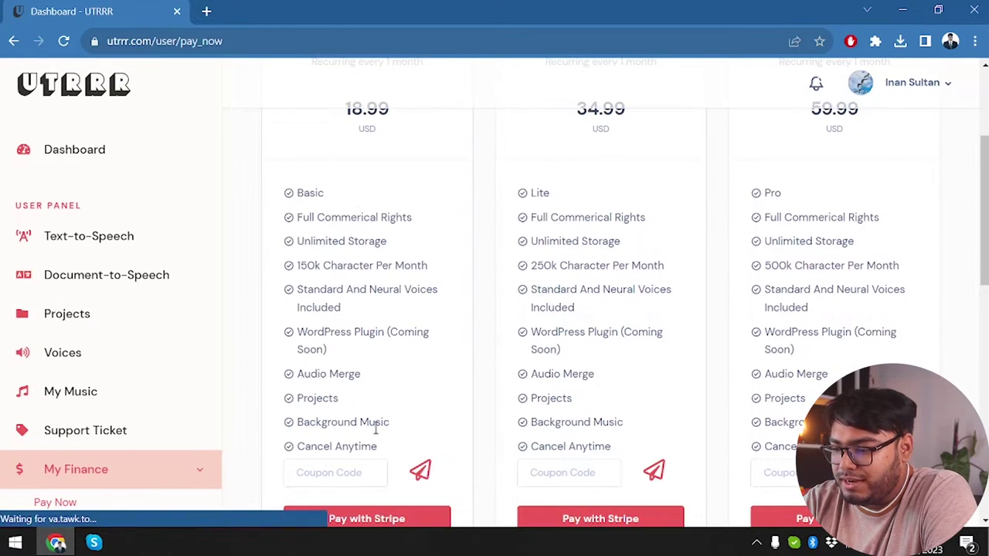
left_click(340, 473)
scroll(475, 413, "down", 3)
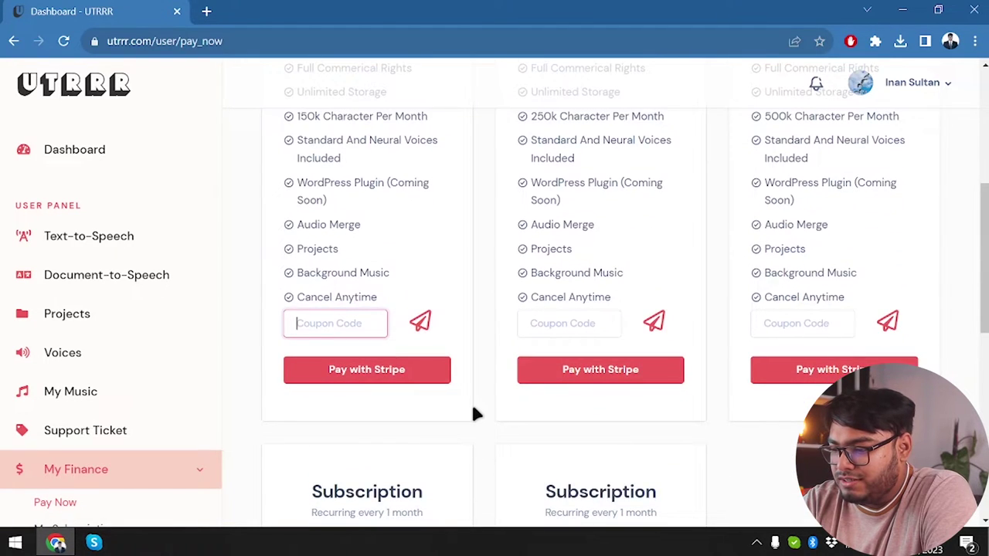
scroll(475, 414, "up", 5)
scroll(578, 239, "up", 1)
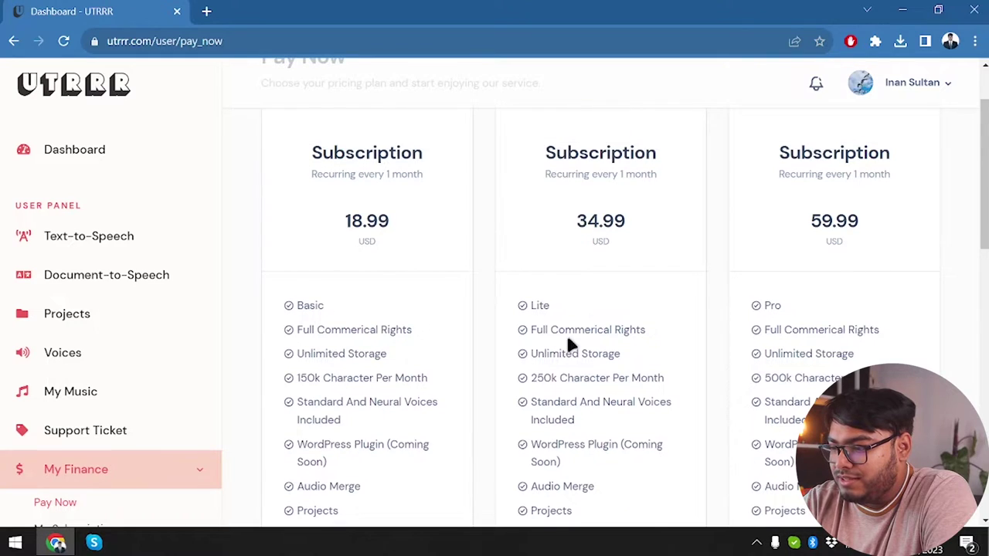
scroll(572, 328, "down", 1)
scroll(796, 258, "up", 1)
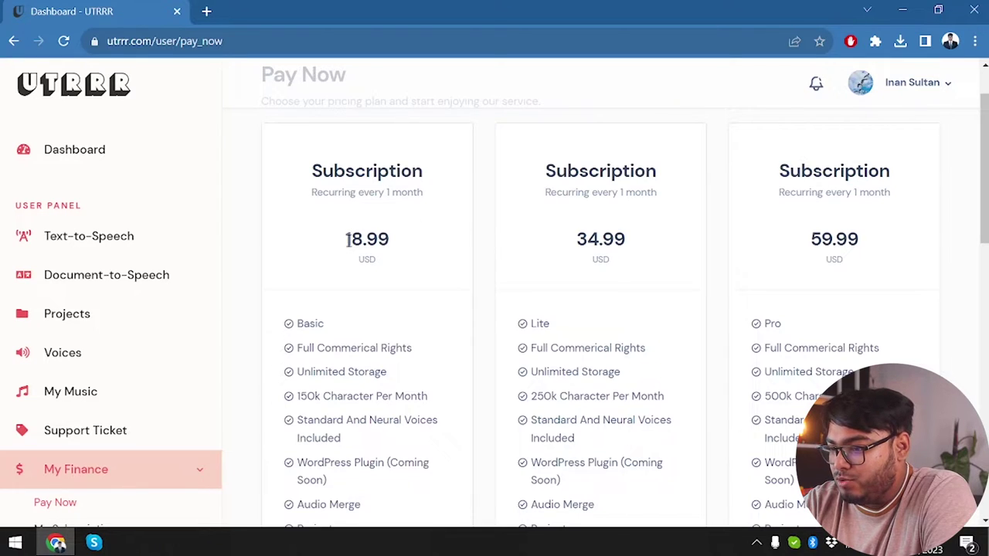
Compare the 34.99, 119.99 and 399.99 USD monthly prices, then scroll back to the top
double_click(578, 249)
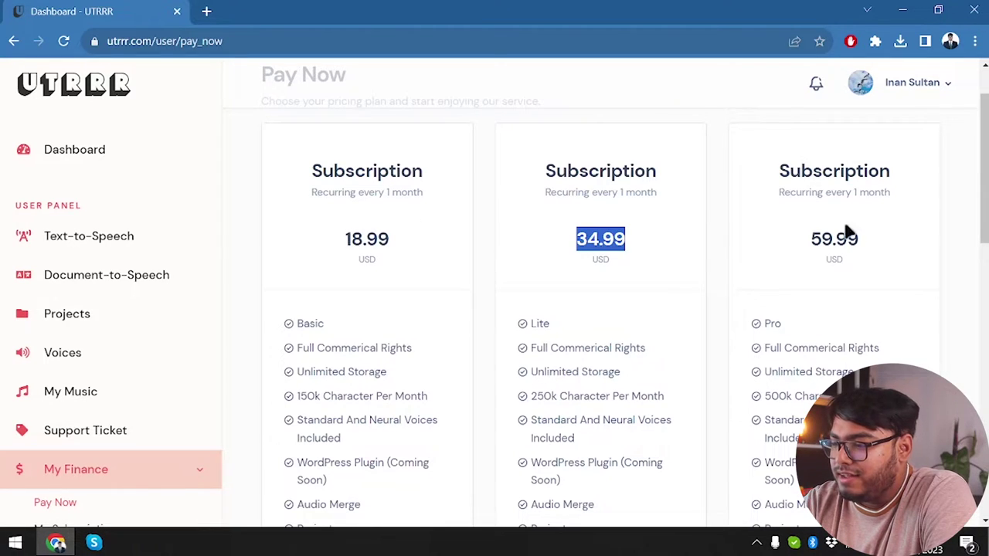
left_click(820, 236)
scroll(625, 353, "down", 7)
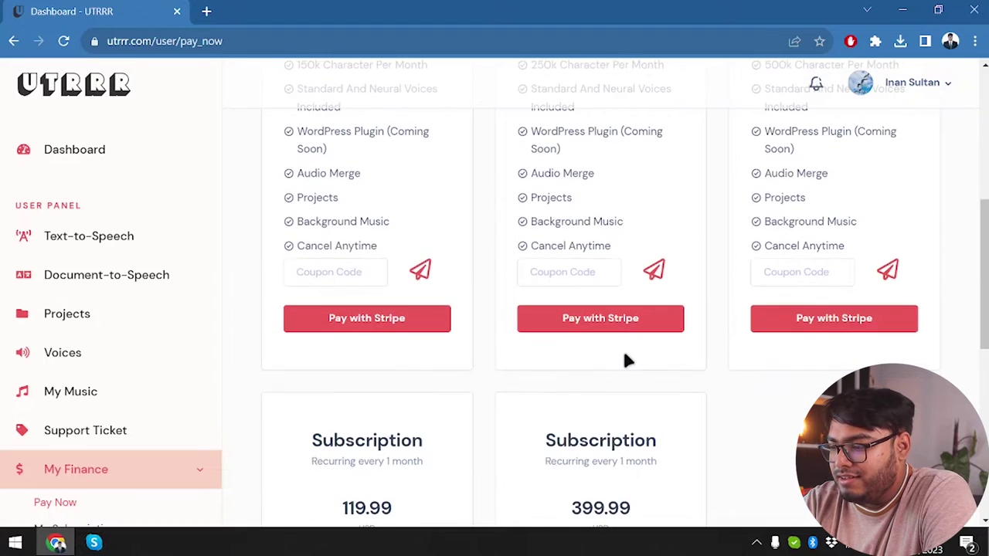
scroll(313, 340, "down", 1)
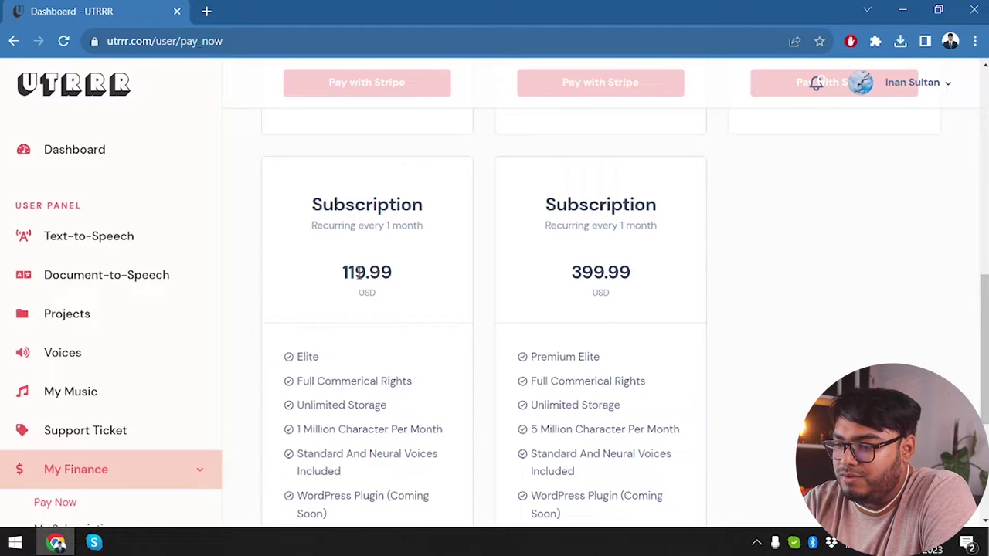
double_click(360, 272)
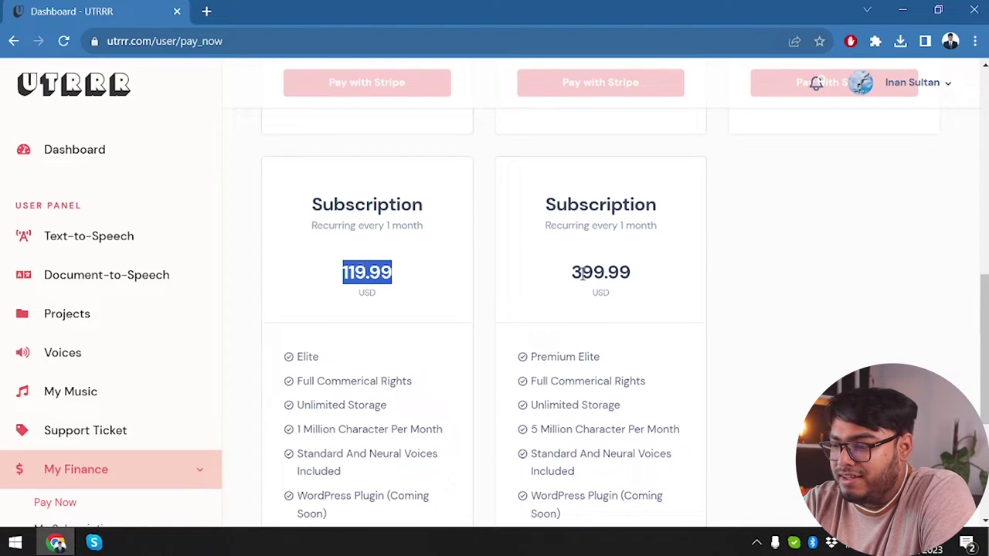
left_click(582, 275)
double_click(582, 275)
scroll(537, 456, "down", 4)
scroll(572, 300, "up", 10)
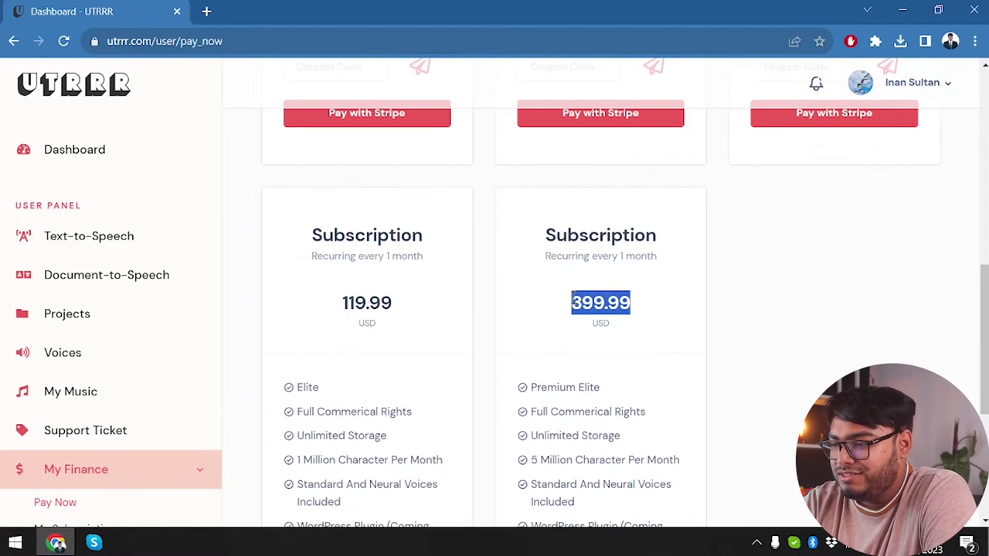
scroll(574, 302, "up", 3)
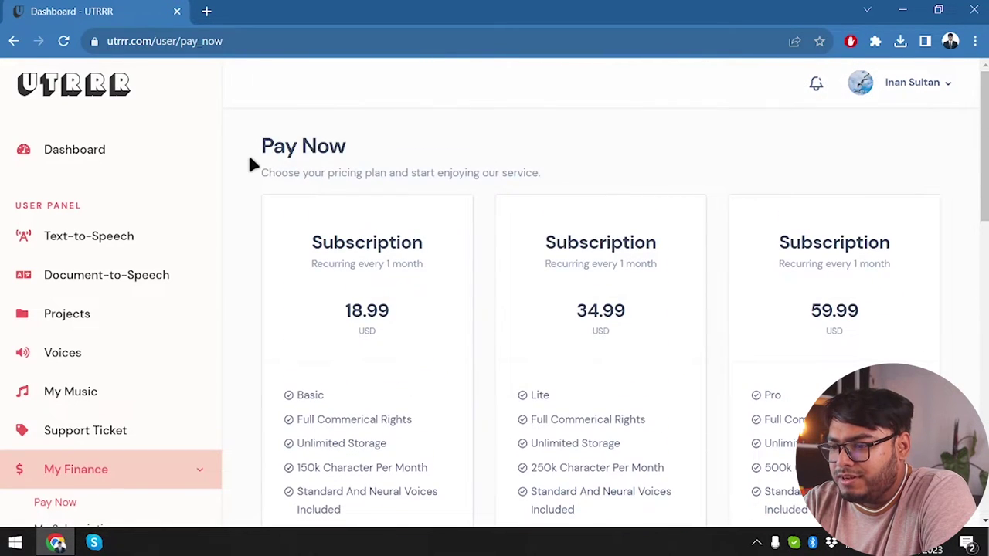
Search Google for 'utrrr lifetime deal' and open the AppSumo result in a background tab
left_click(207, 9)
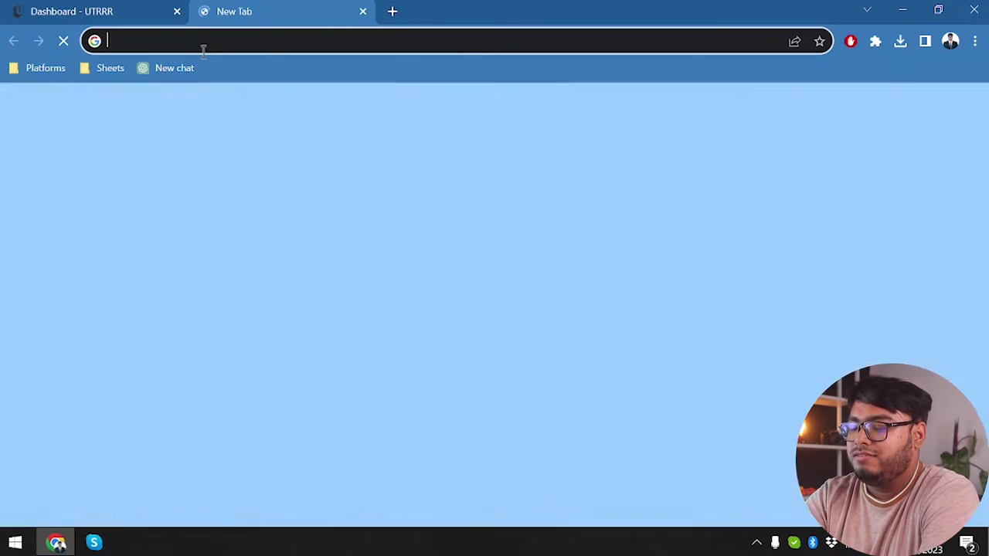
type("utrrr")
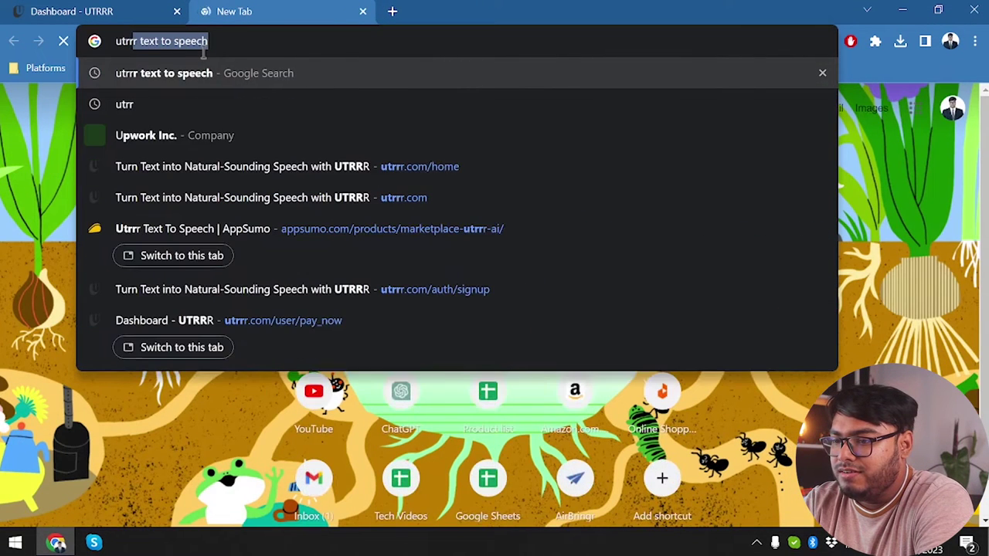
type(" lifetime deal")
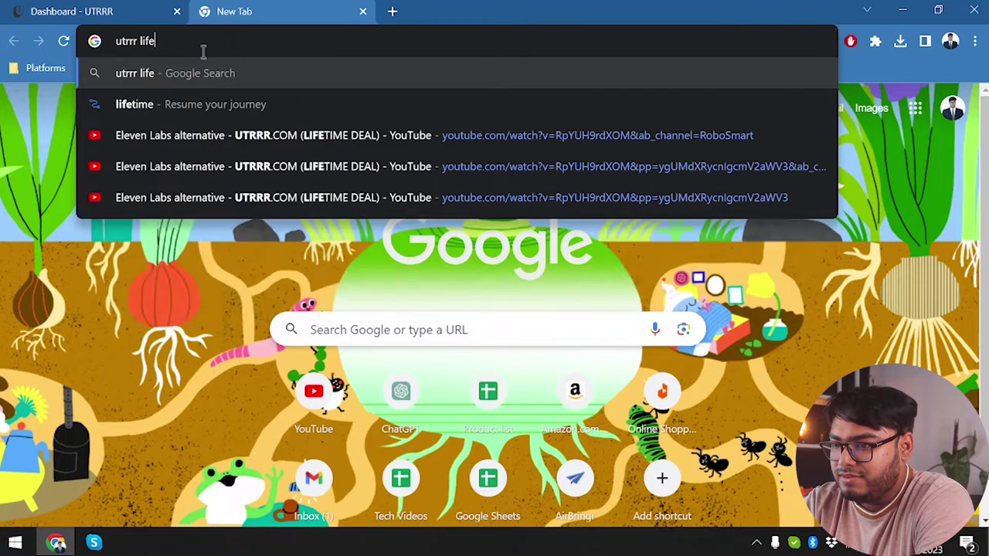
key("Return")
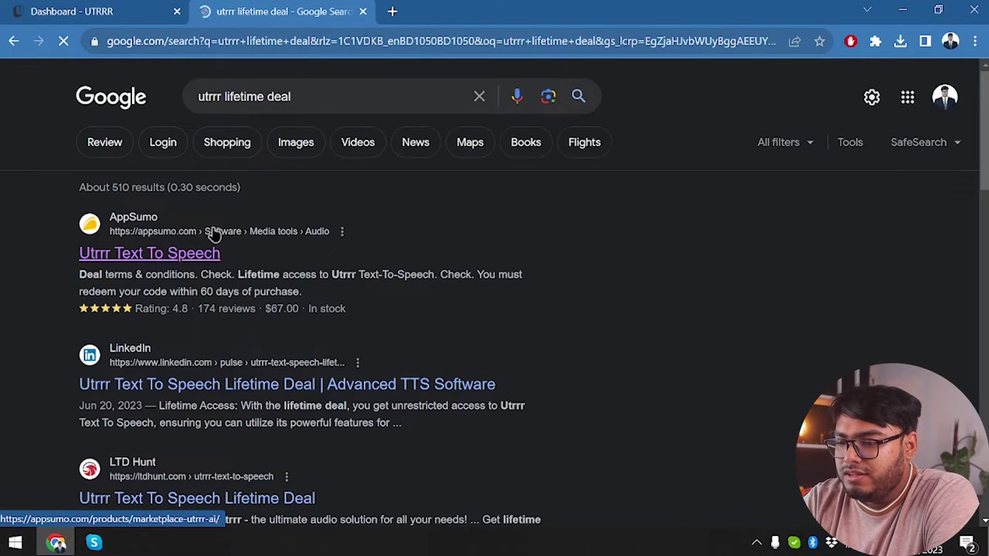
middle_click(186, 261)
Go to the second page of results and open CouponKirin's Utrrr promo codes page
scroll(185, 263, "down", 3)
scroll(185, 261, "down", 3)
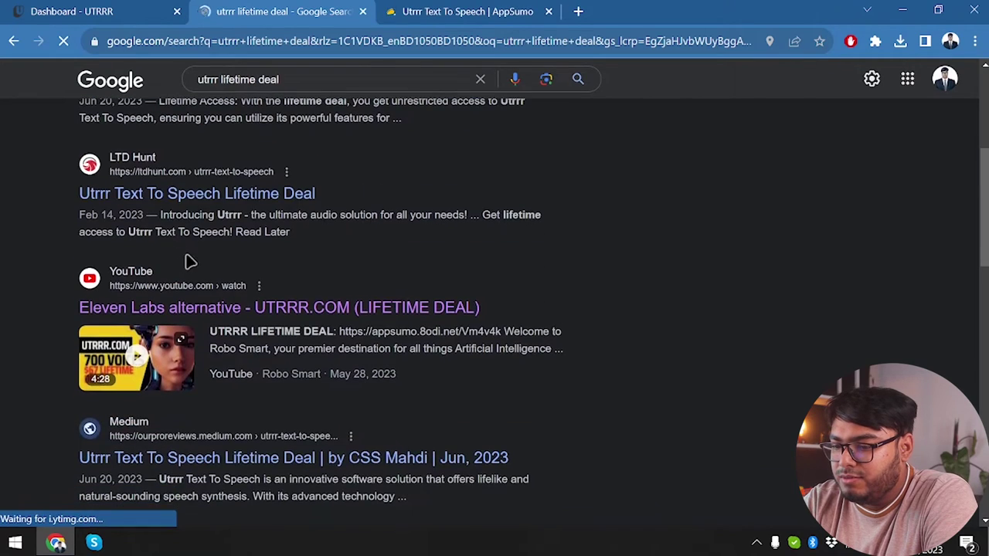
scroll(185, 261, "down", 1)
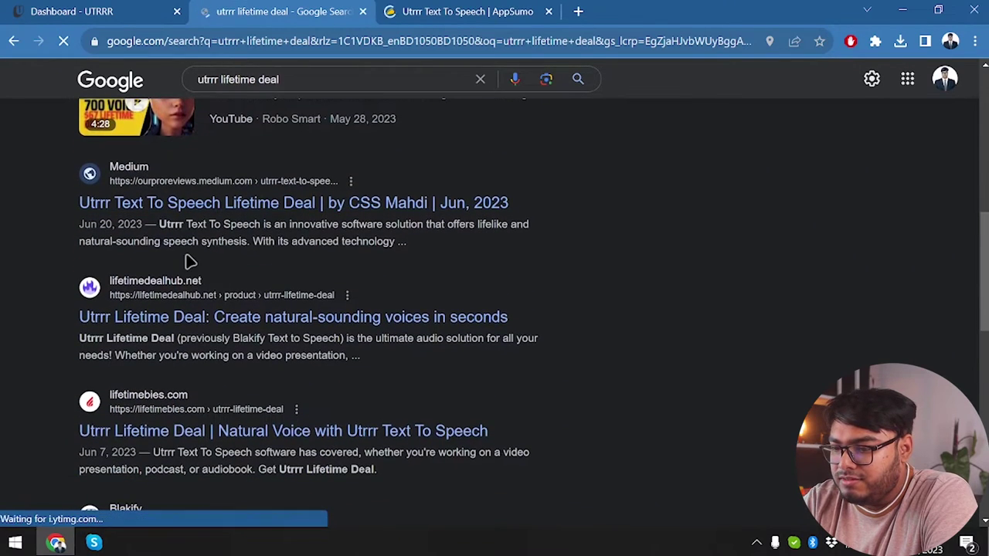
scroll(185, 261, "down", 2)
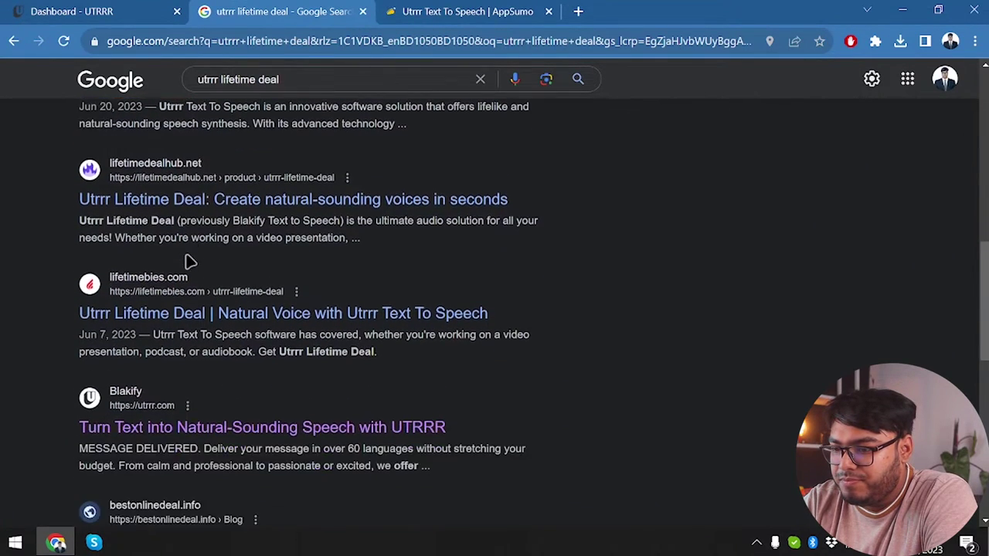
scroll(186, 261, "down", 5)
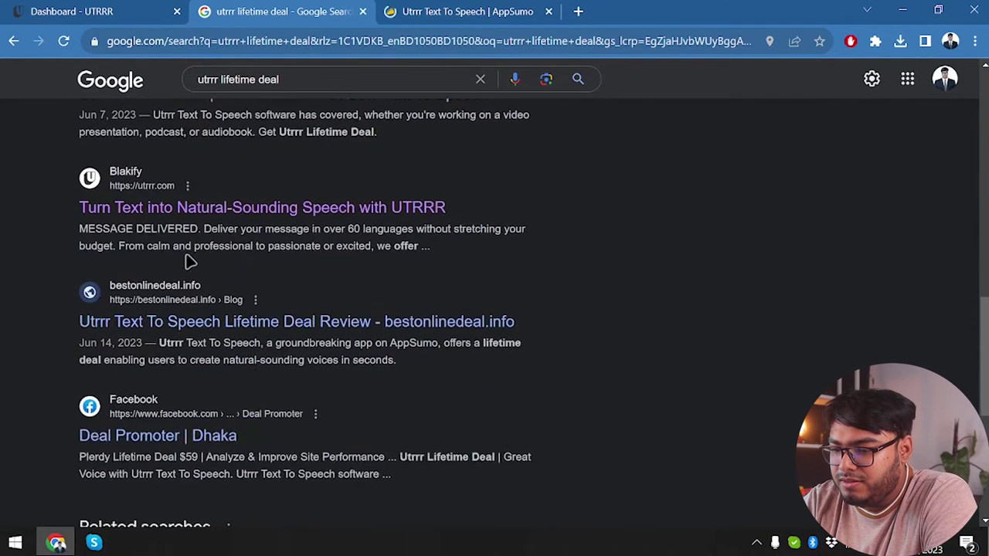
scroll(185, 261, "up", 5)
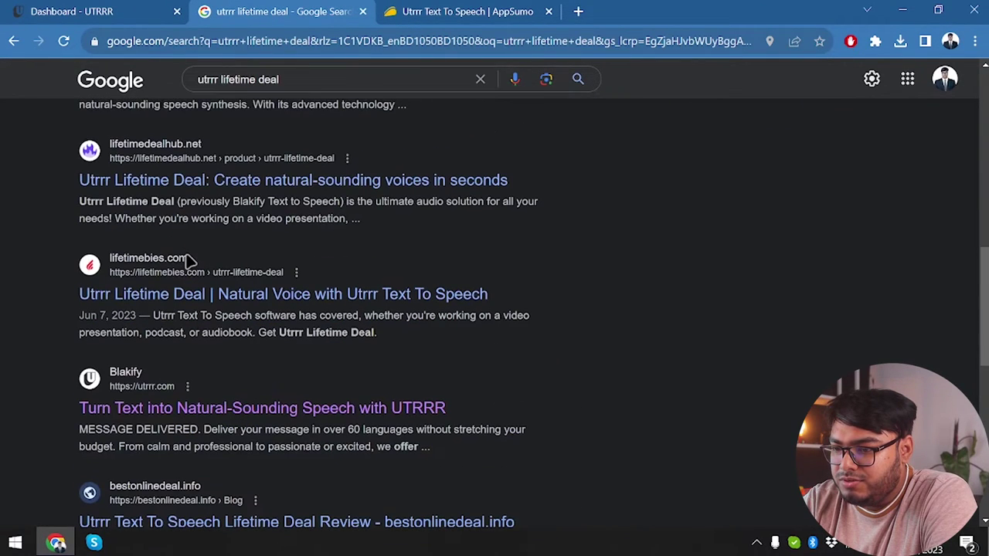
scroll(185, 261, "up", 4)
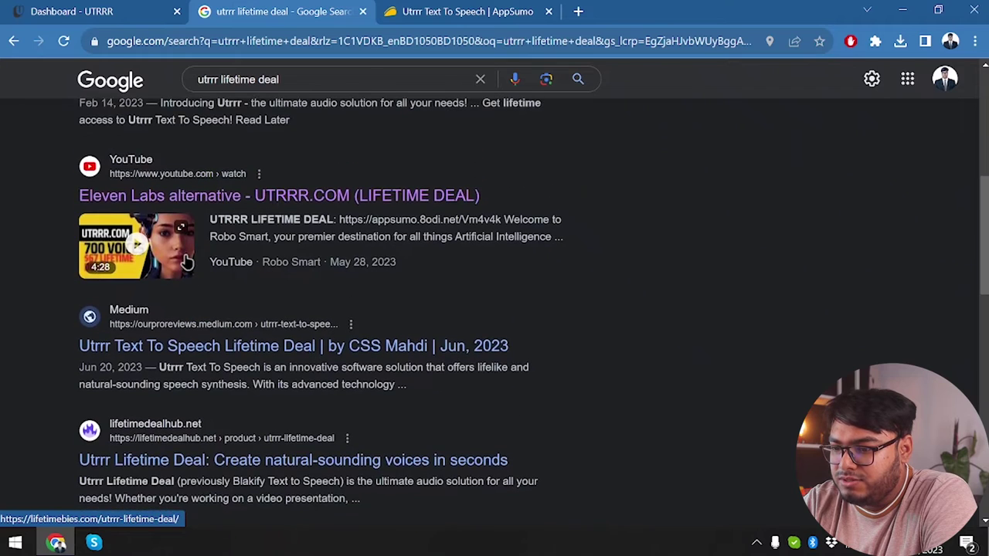
scroll(185, 262, "down", 10)
scroll(250, 336, "up", 3)
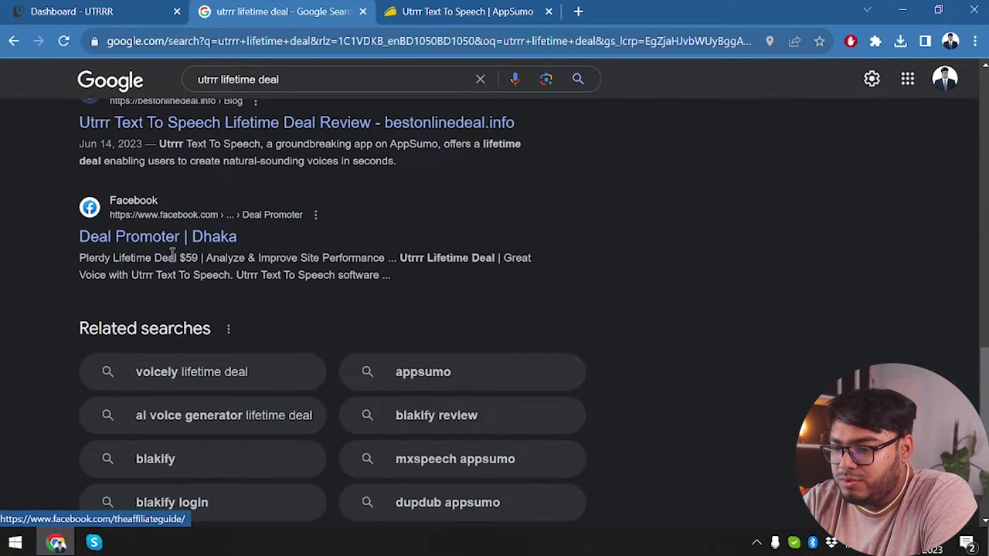
scroll(144, 399, "down", 3)
left_click(320, 407)
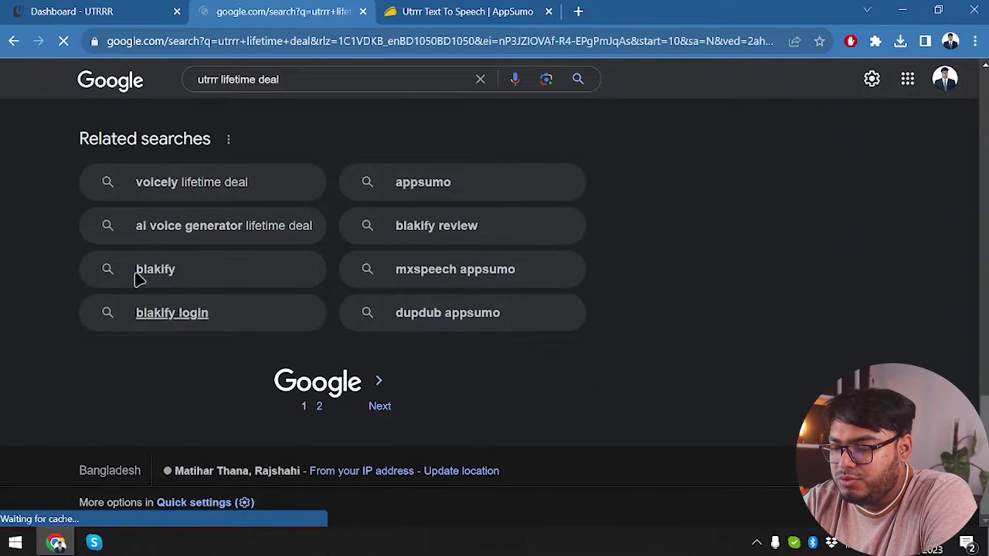
scroll(137, 278, "down", 2)
scroll(136, 274, "down", 3)
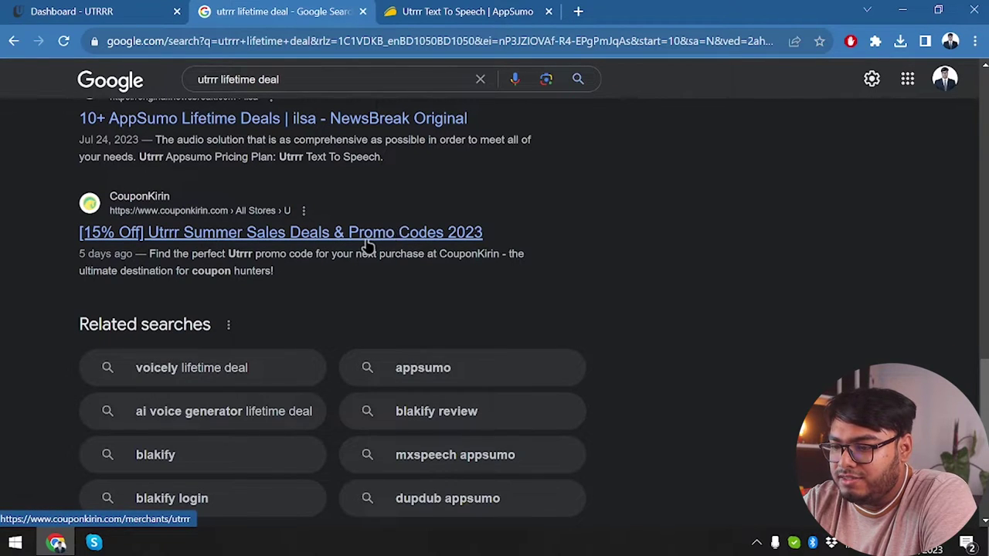
left_click(186, 243)
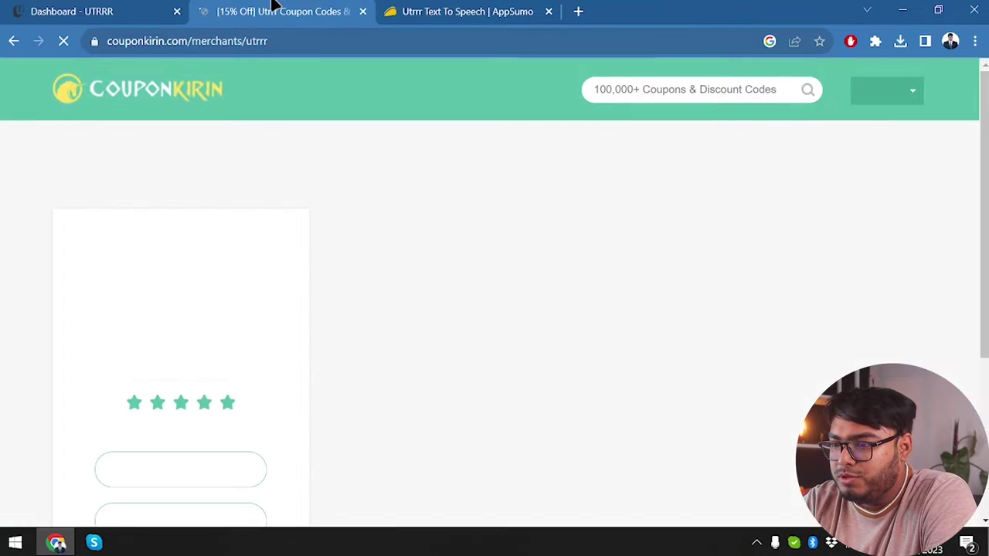
Move the CouponKirin tab after AppSumo and try the 50% Off, Codes and All Offers filters
left_click_drag(274, 6, 453, 7)
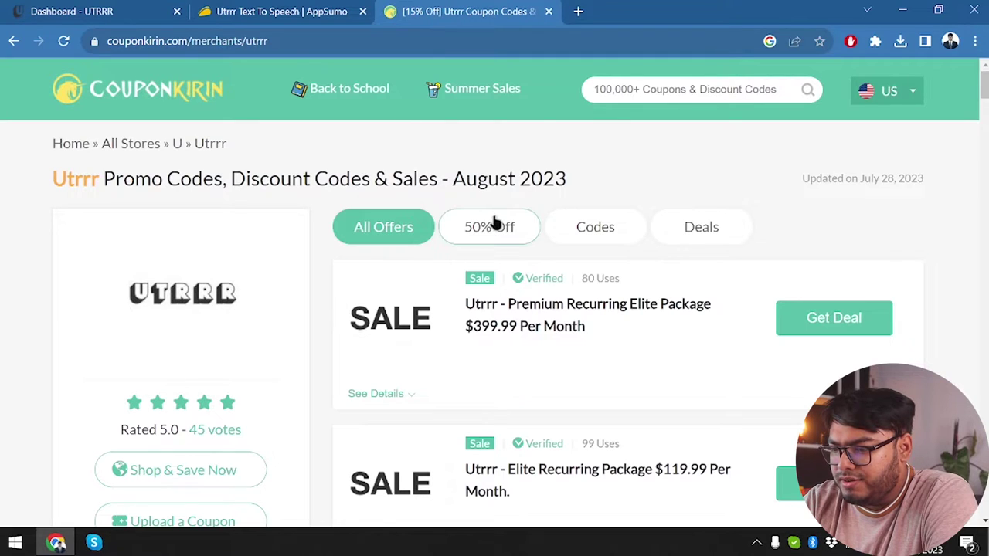
left_click(495, 222)
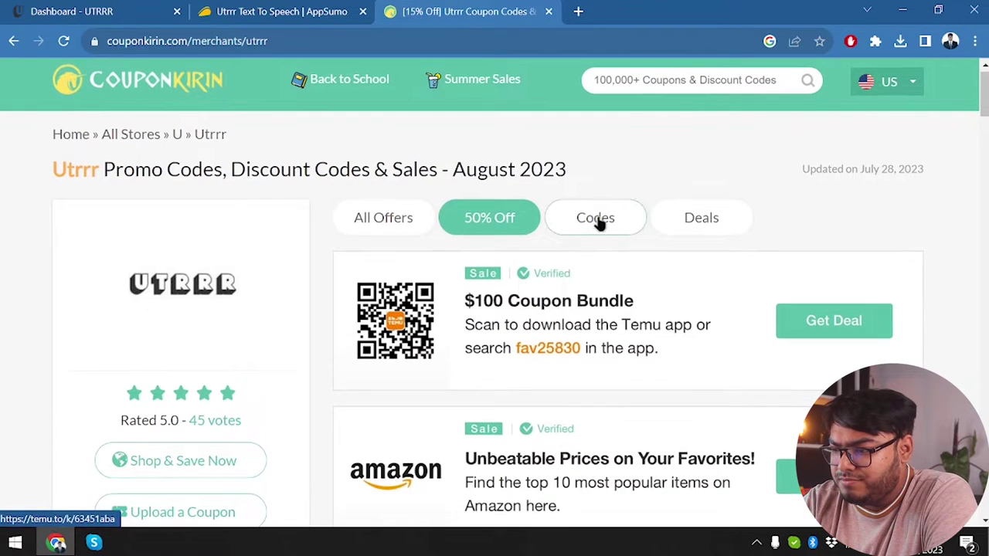
left_click(599, 221)
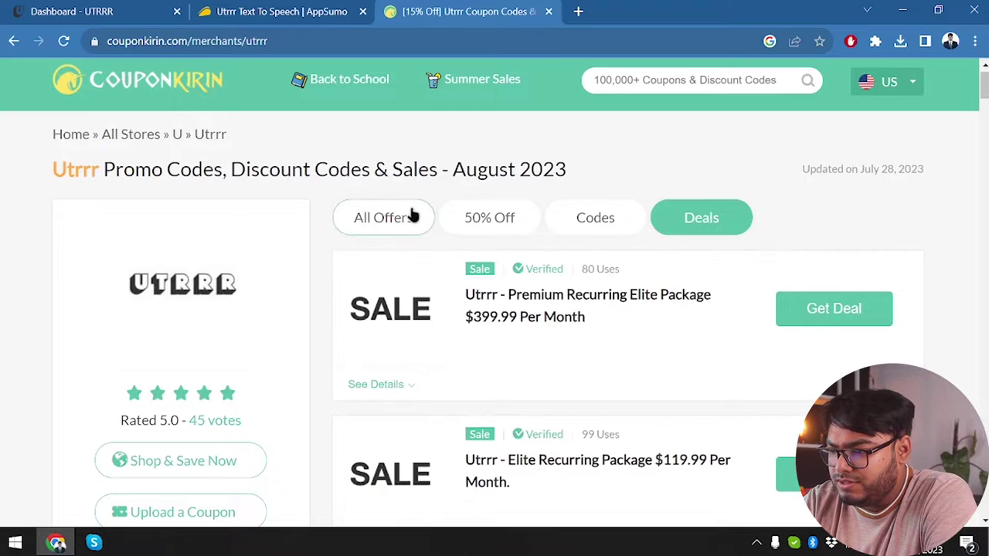
scroll(555, 356, "down", 1)
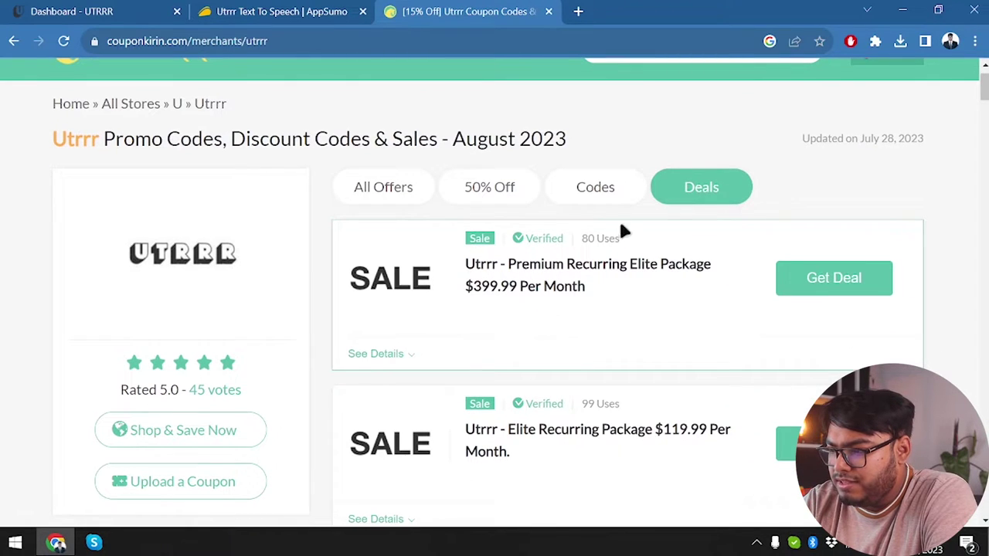
left_click(595, 188)
left_click(390, 179)
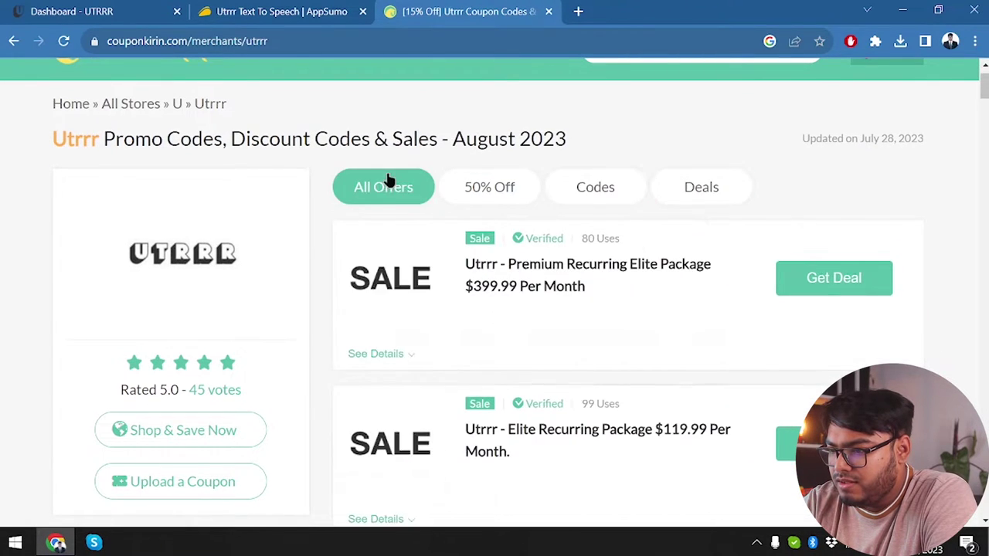
Scroll through Utrrr's full deals list, then switch to the AppSumo Utrrr listing
scroll(353, 214, "down", 4)
scroll(556, 214, "down", 2)
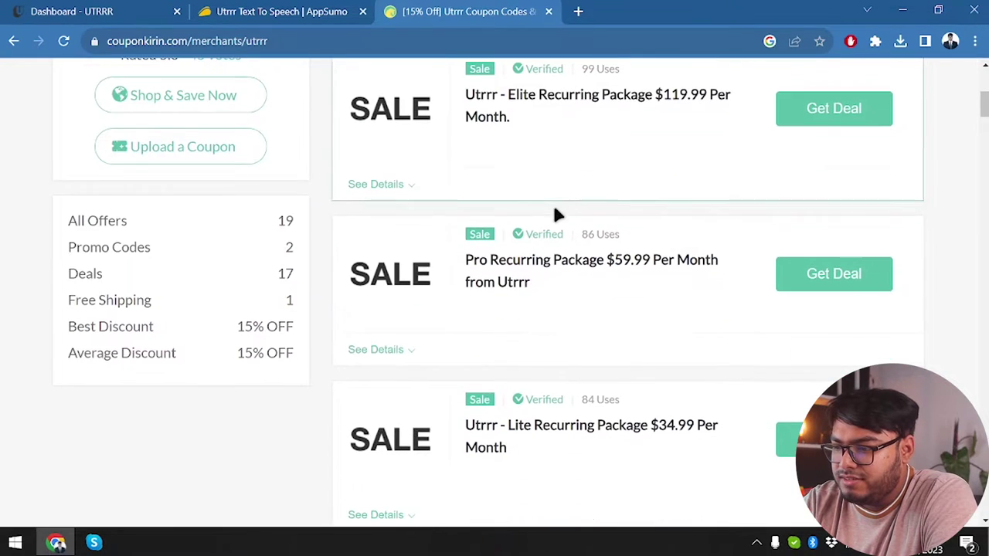
scroll(555, 214, "down", 6)
scroll(555, 214, "up", 5)
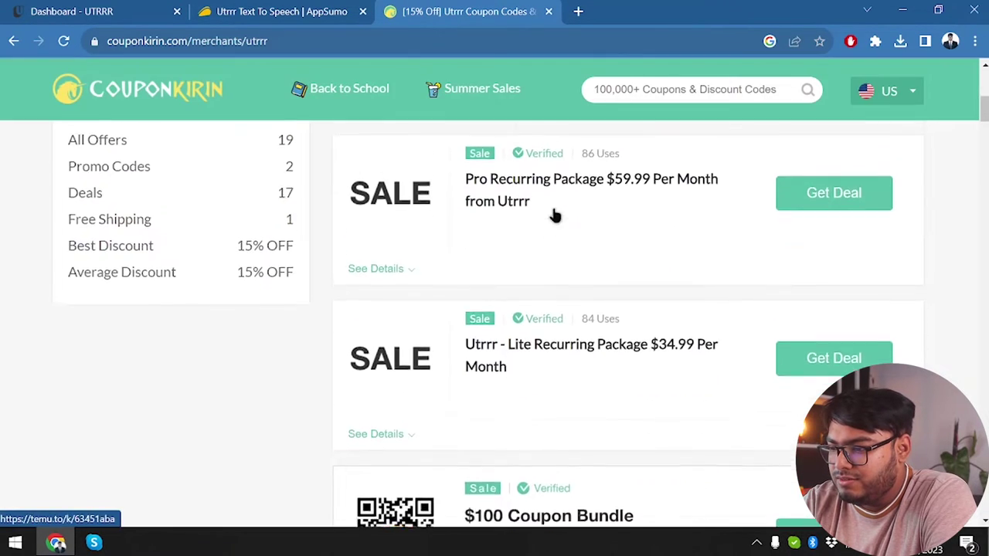
scroll(555, 216, "up", 1)
left_click(298, 11)
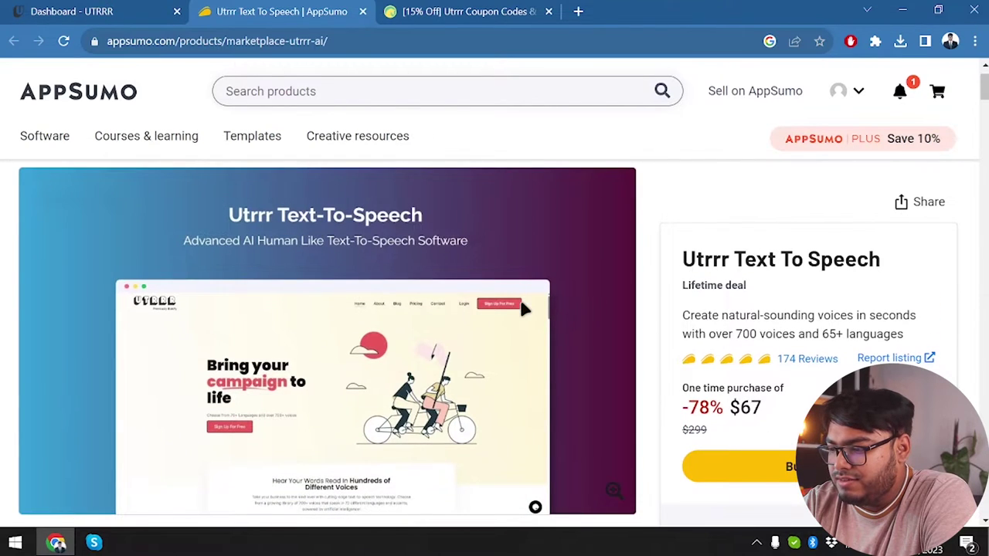
Close the CouponKirin deals tab
scroll(522, 309, "down", 3)
key("ctrl+Tab")
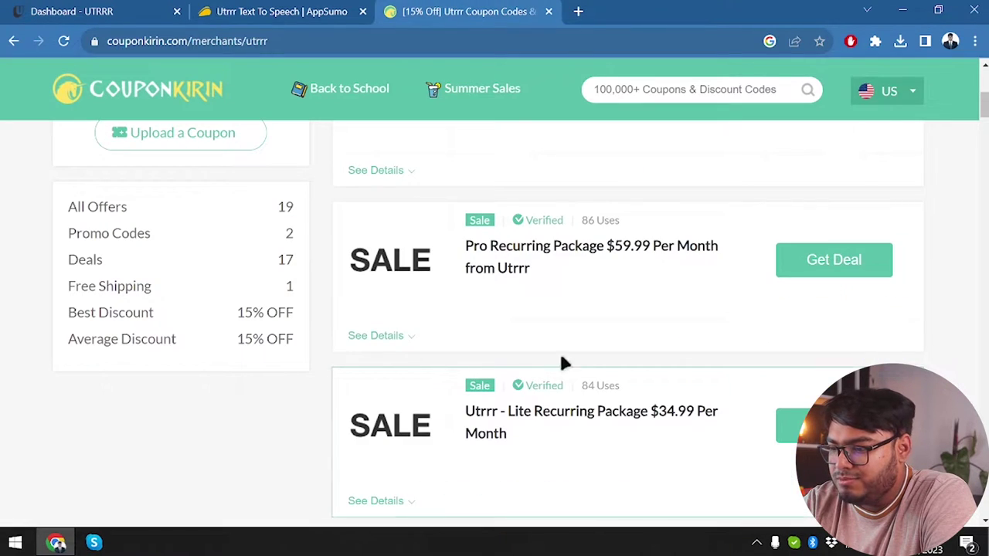
left_click(547, 12)
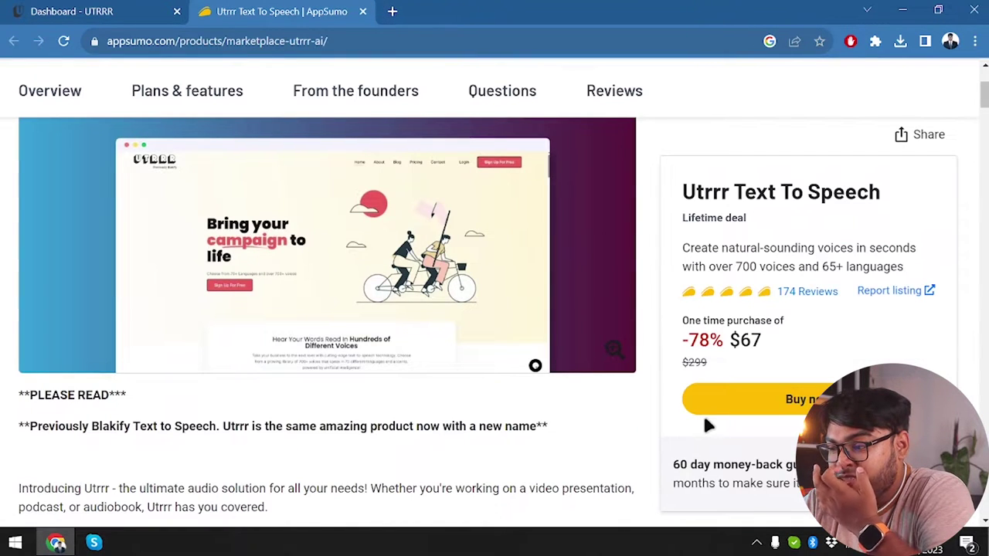
Scroll the AppSumo page to review the $67 Utrrr lifetime deal's terms and plan features
scroll(756, 363, "down", 2)
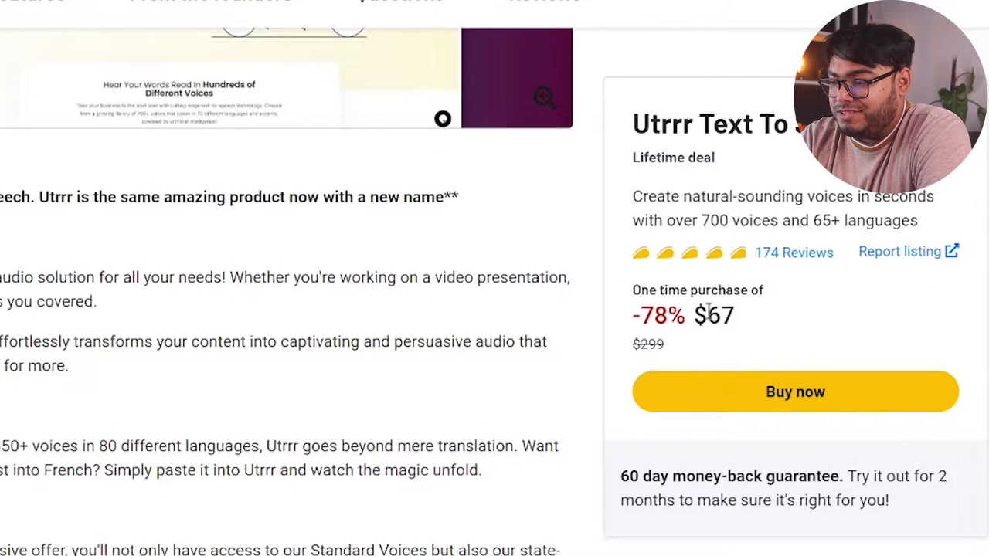
scroll(707, 309, "down", 2)
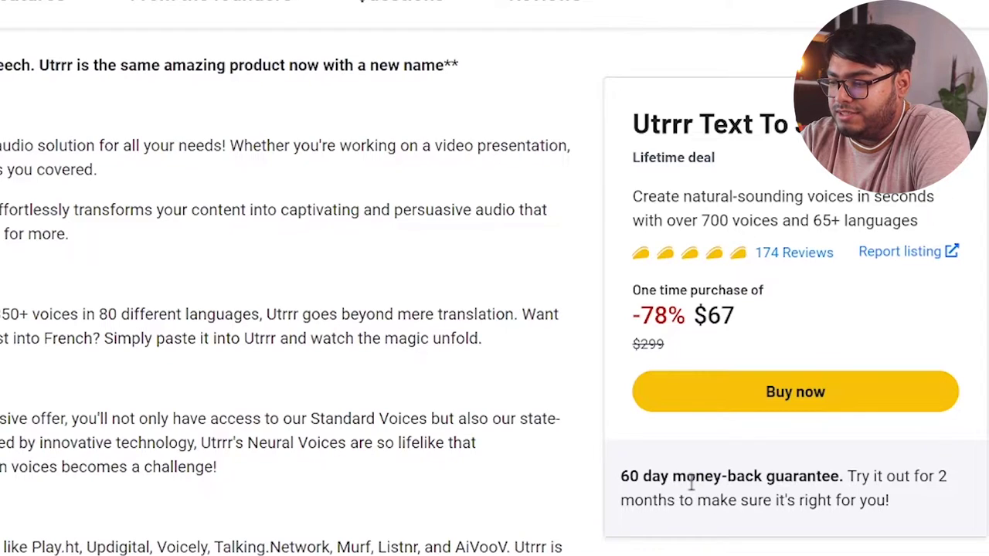
scroll(33, 406, "down", 5)
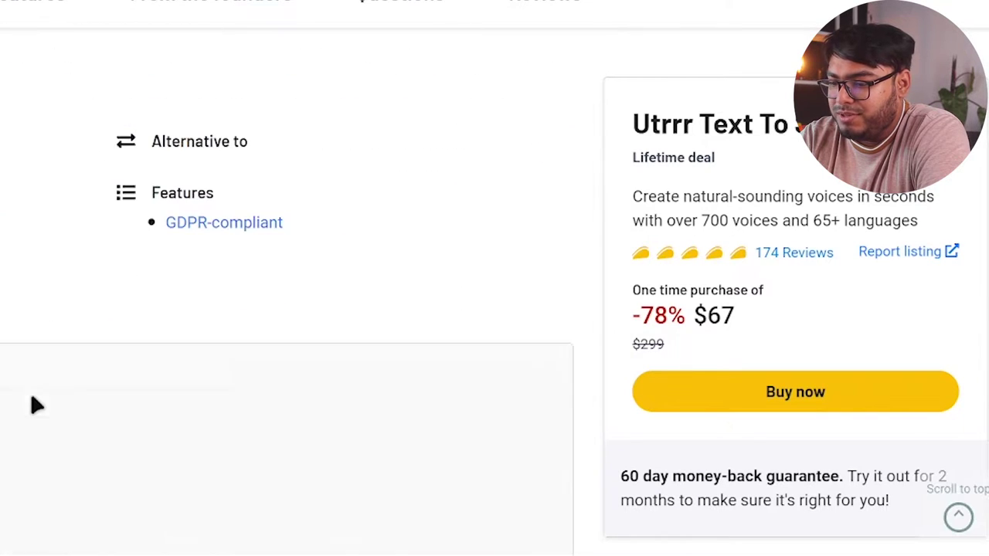
scroll(35, 404, "down", 10)
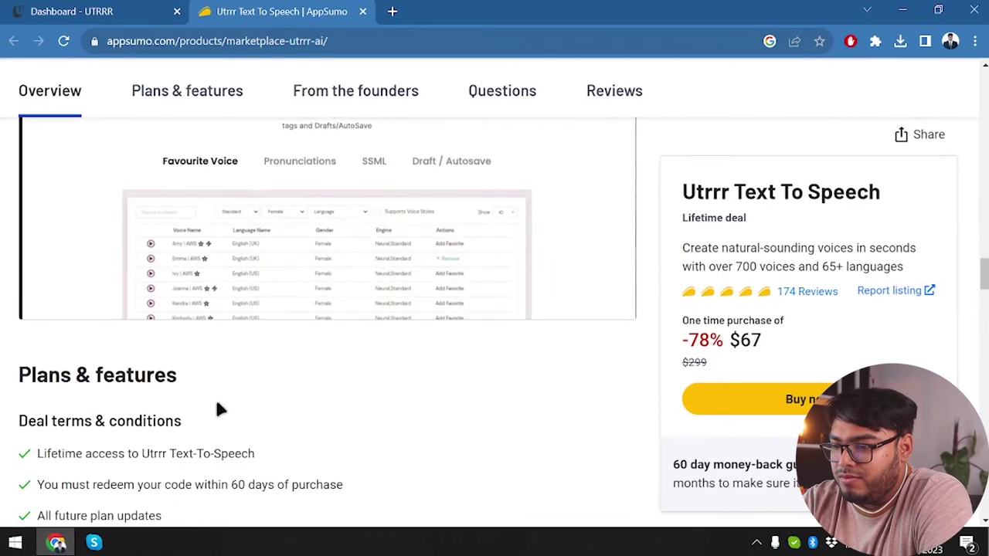
scroll(216, 409, "down", 5)
scroll(220, 410, "up", 3)
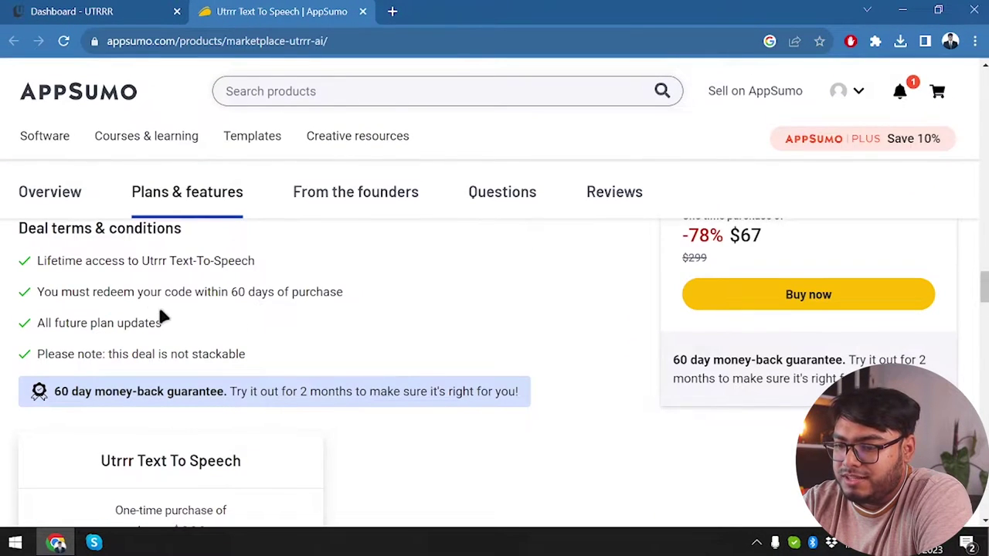
scroll(163, 317, "down", 1)
scroll(161, 313, "up", 1)
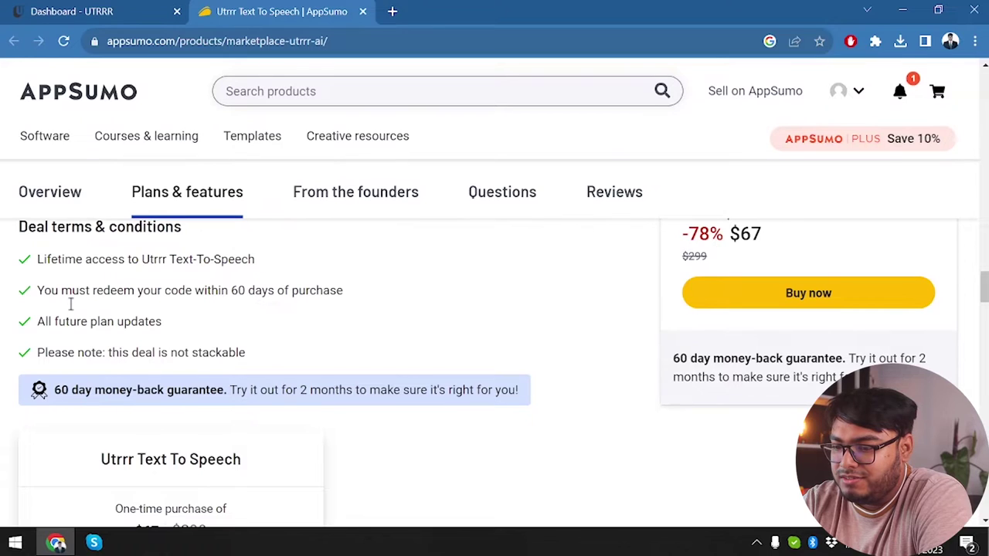
scroll(265, 286, "down", 5)
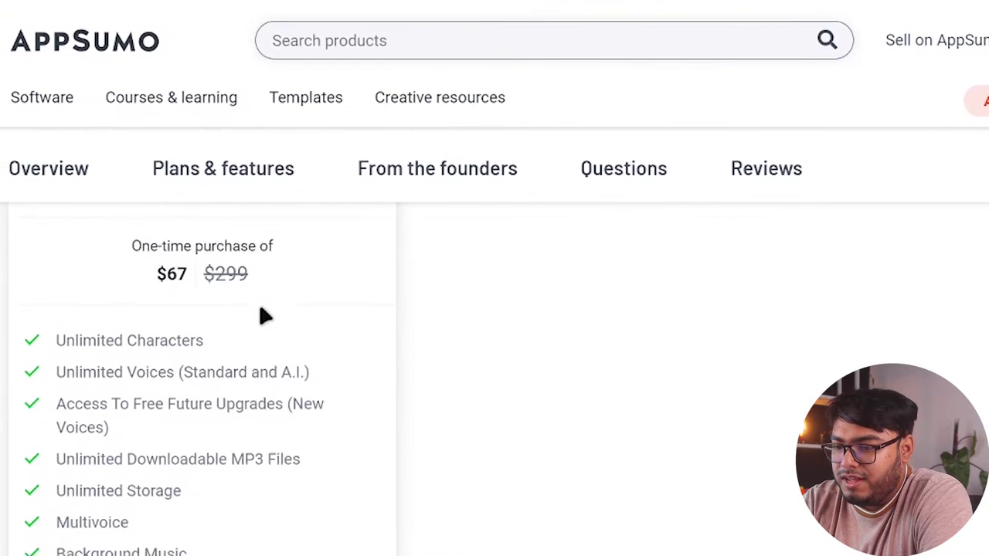
scroll(264, 309, "up", 3)
scroll(258, 309, "down", 4)
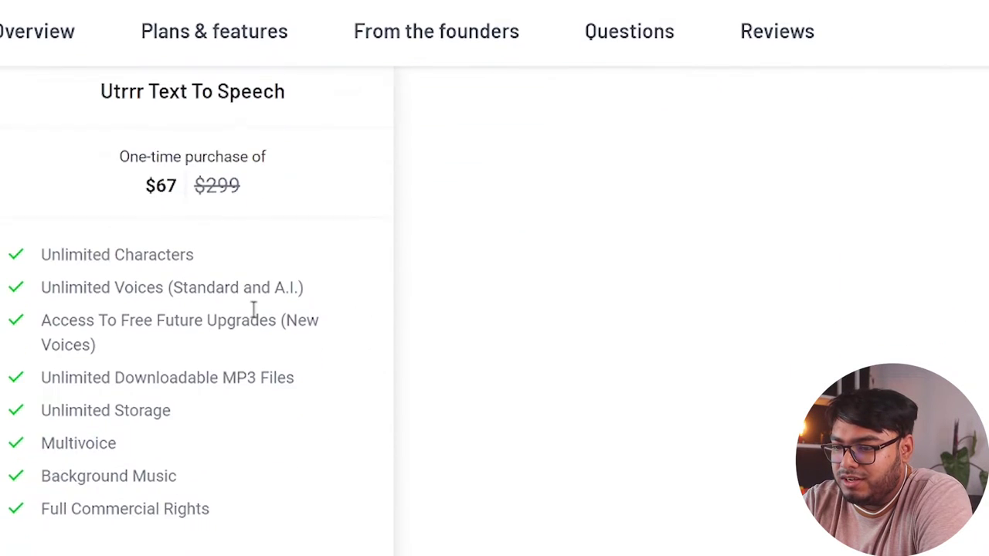
scroll(254, 309, "down", 1)
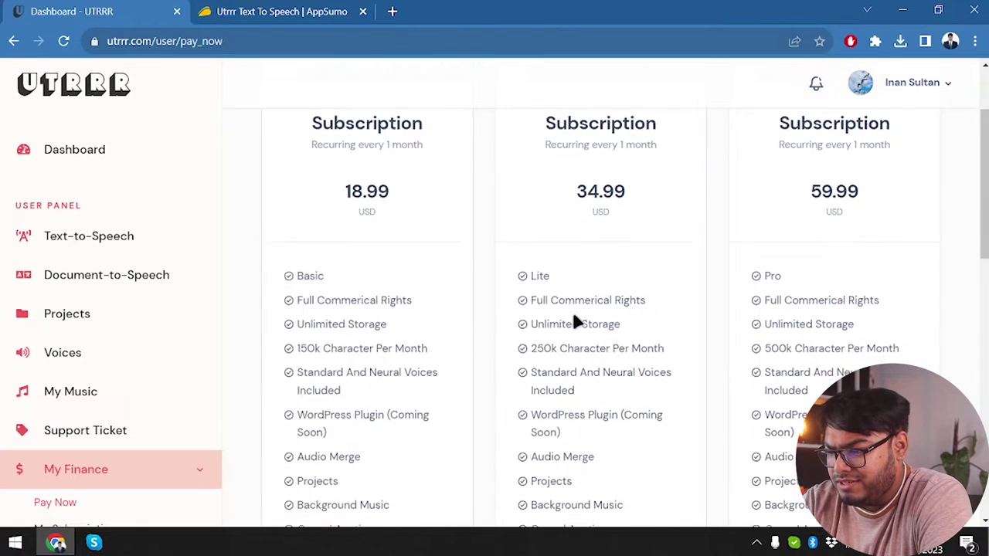
scroll(575, 322, "down", 1)
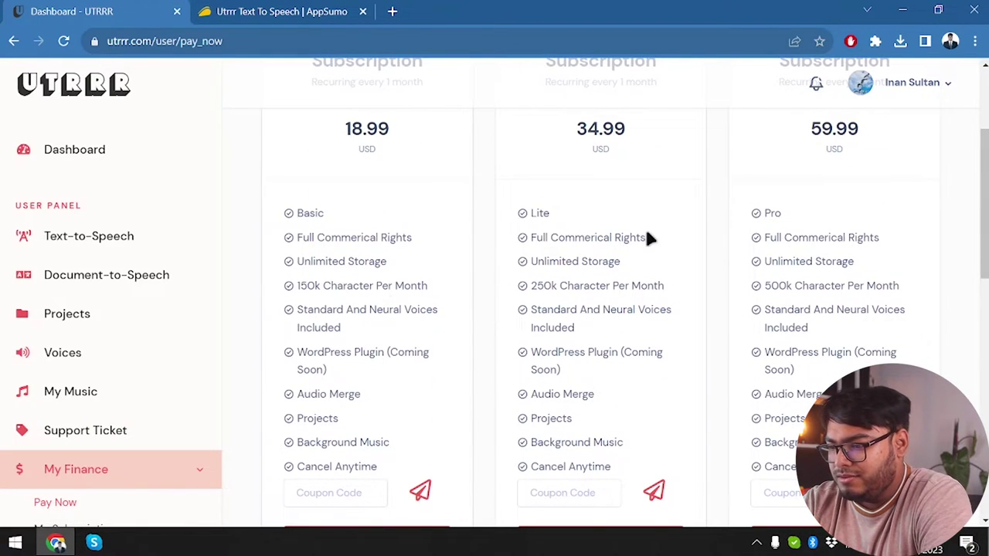
scroll(610, 317, "down", 3)
scroll(613, 322, "down", 3)
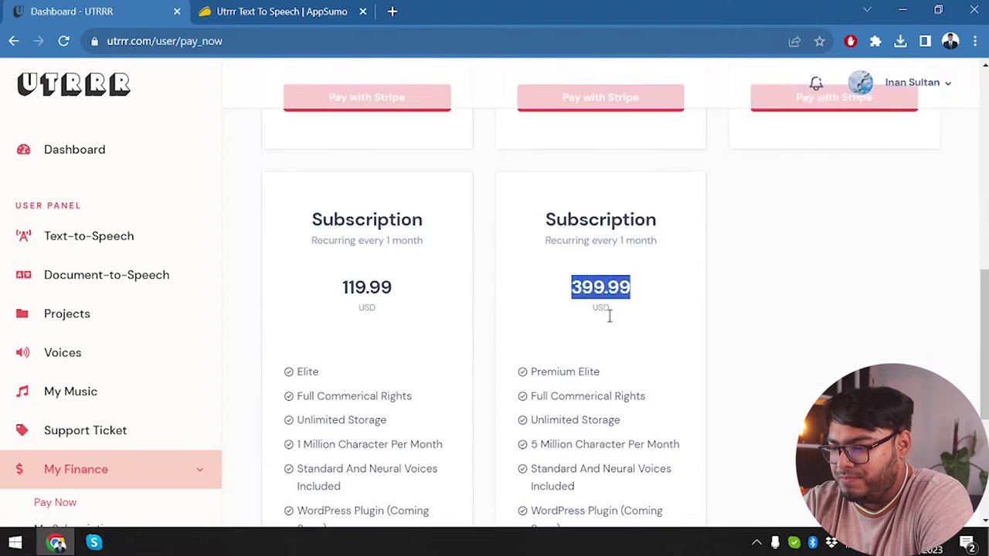
left_click(610, 322)
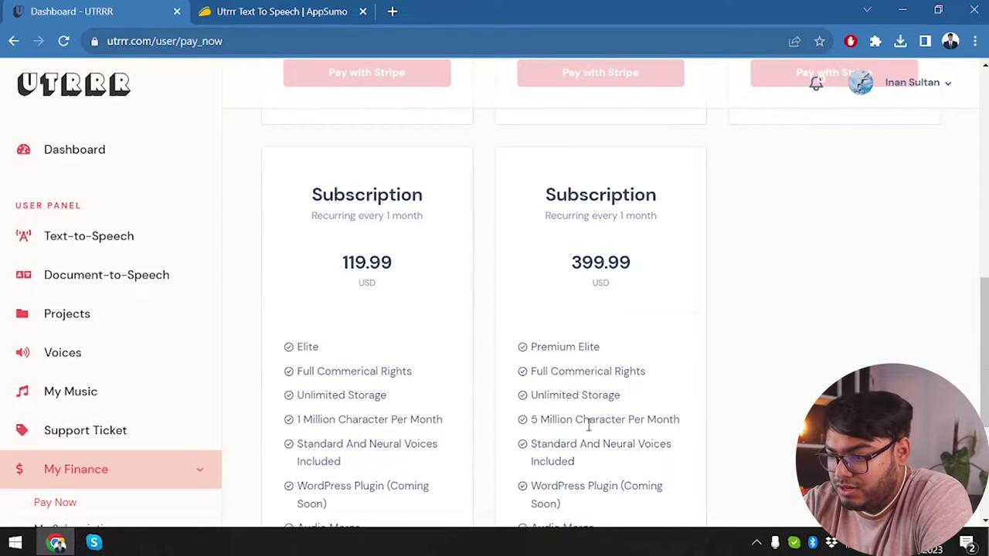
left_click(257, 8)
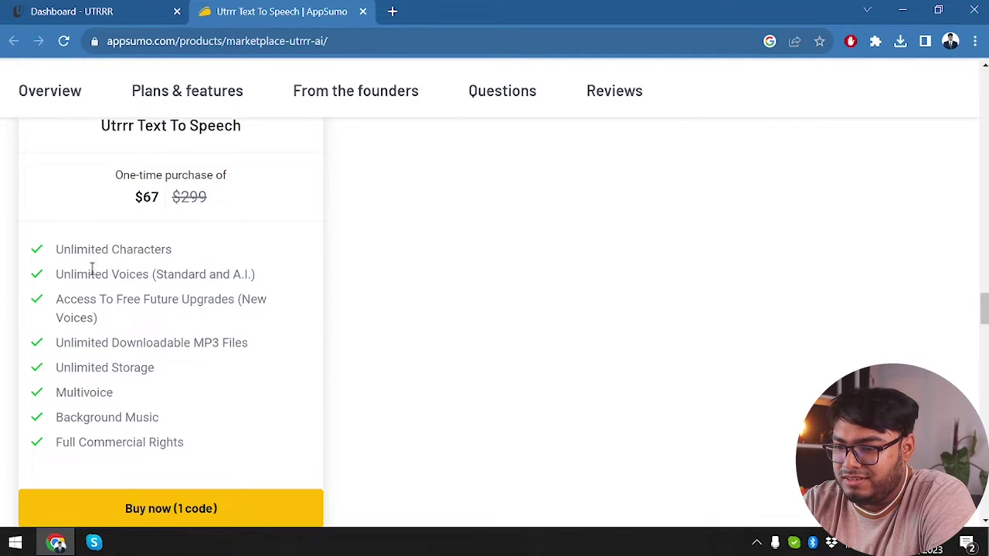
left_click(88, 8)
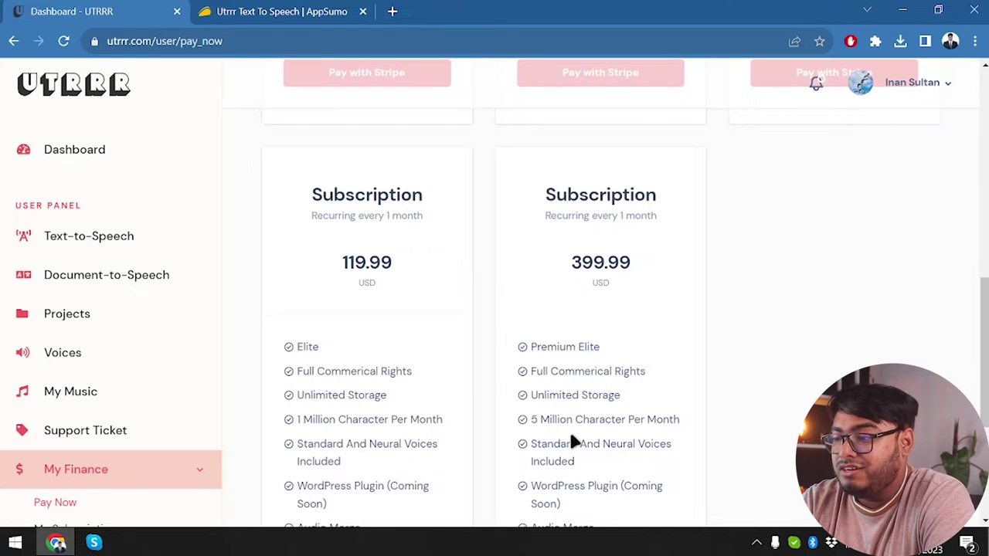
left_click(257, 7)
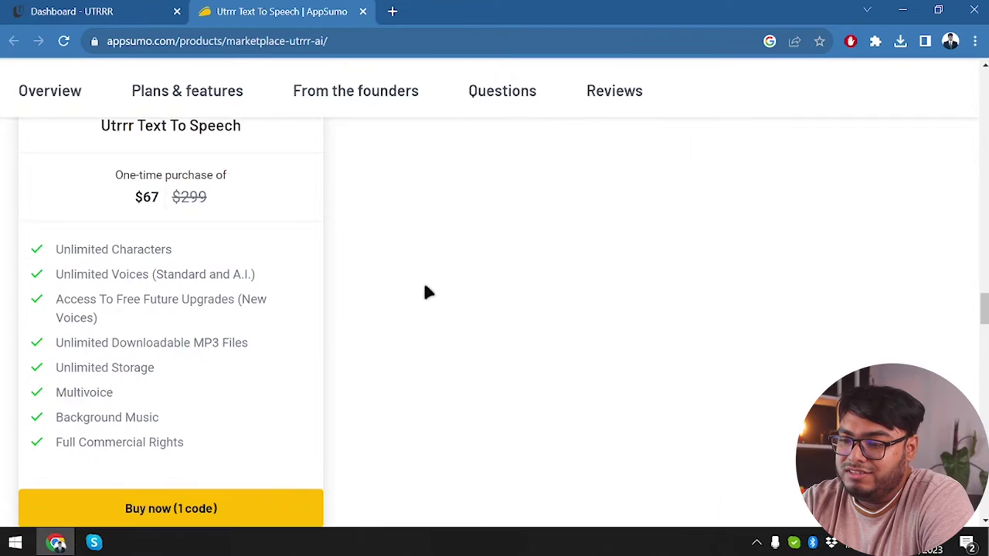
left_click(112, 6)
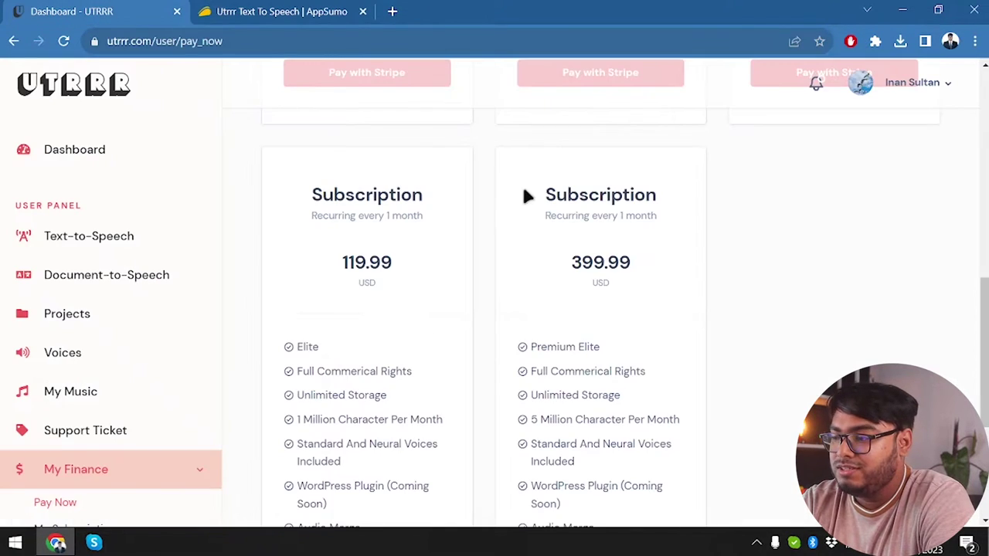
scroll(714, 226, "up", 10)
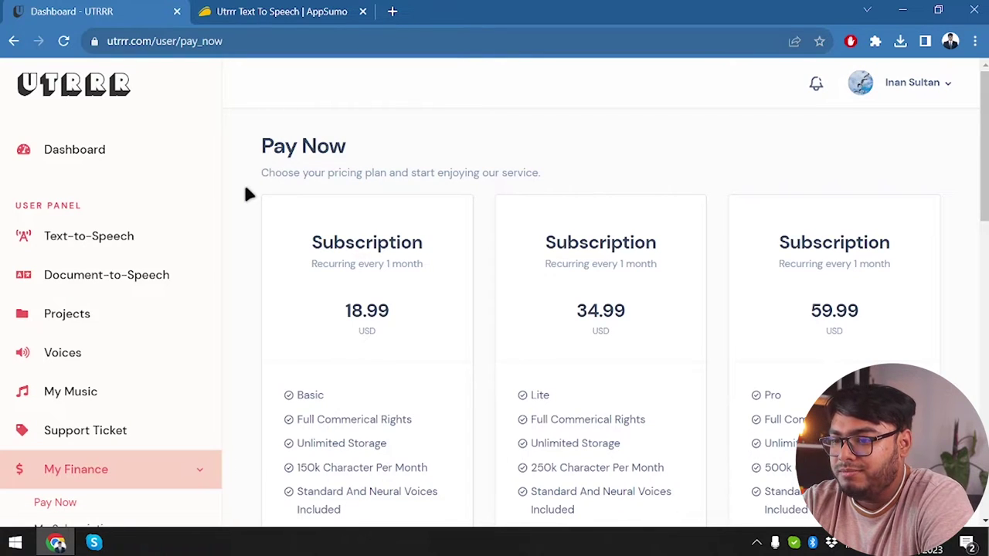
Compare the AppSumo listing with the UTRRR dashboard, then close the AppSumo tab and welcome video
left_click(77, 87)
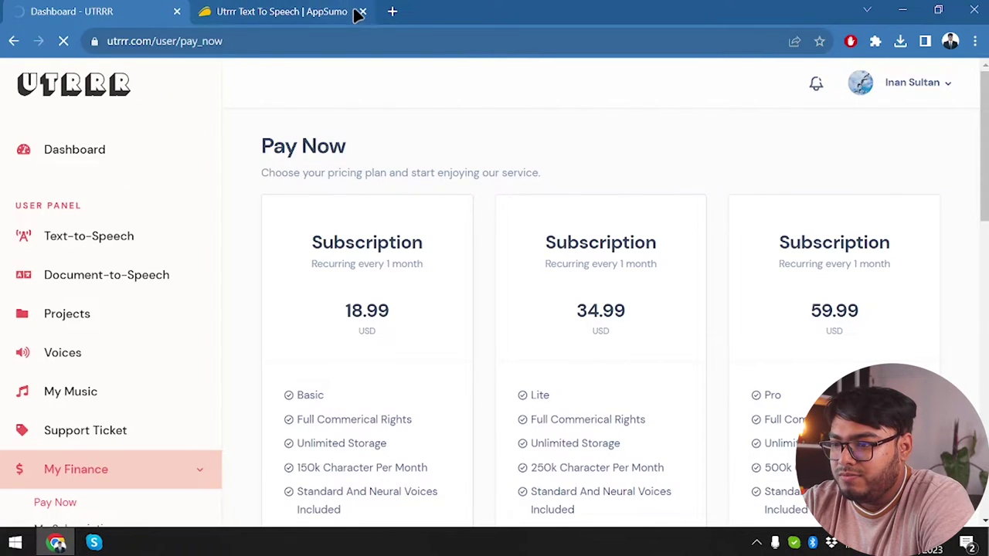
left_click(356, 12)
scroll(315, 224, "up", 5)
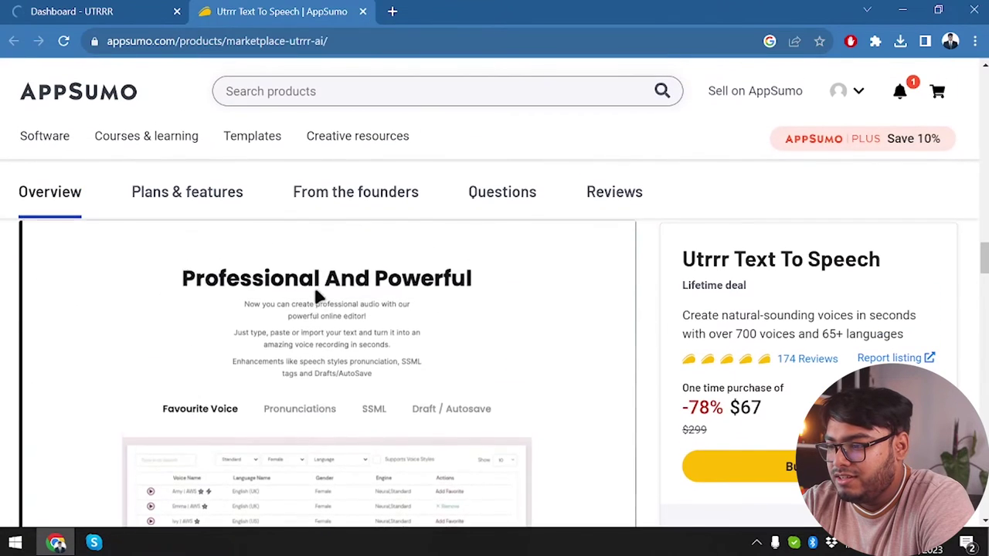
scroll(317, 296, "down", 10)
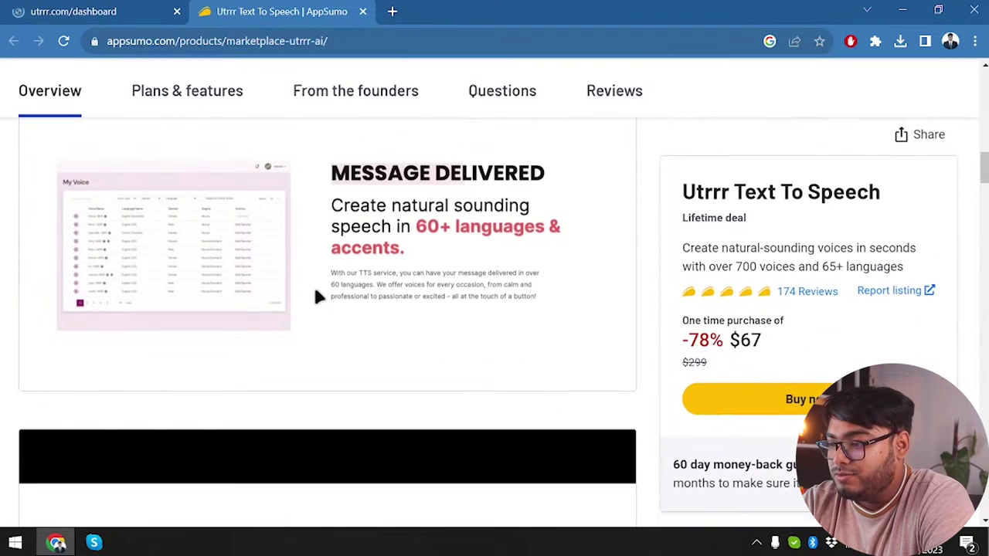
scroll(317, 296, "up", 15)
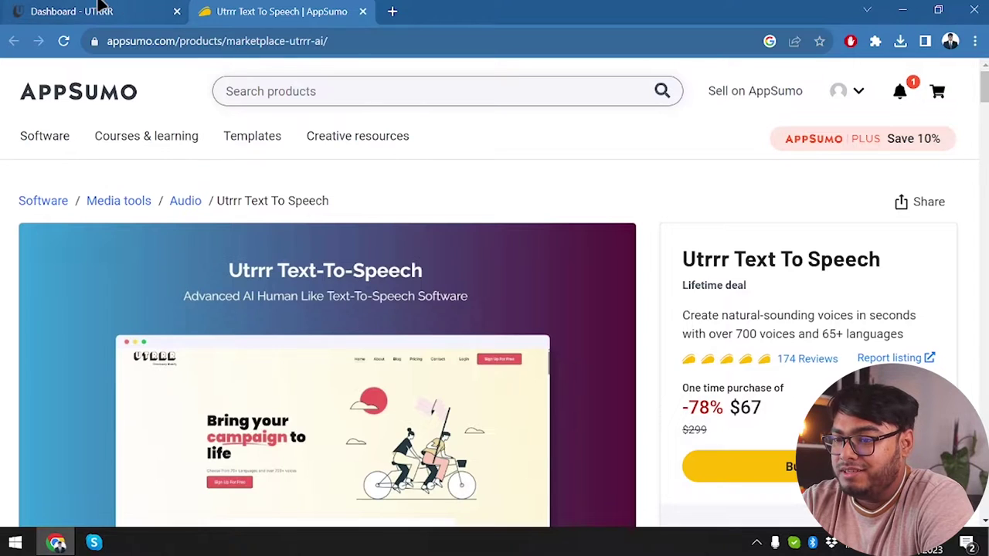
left_click(101, 11)
left_click(373, 7)
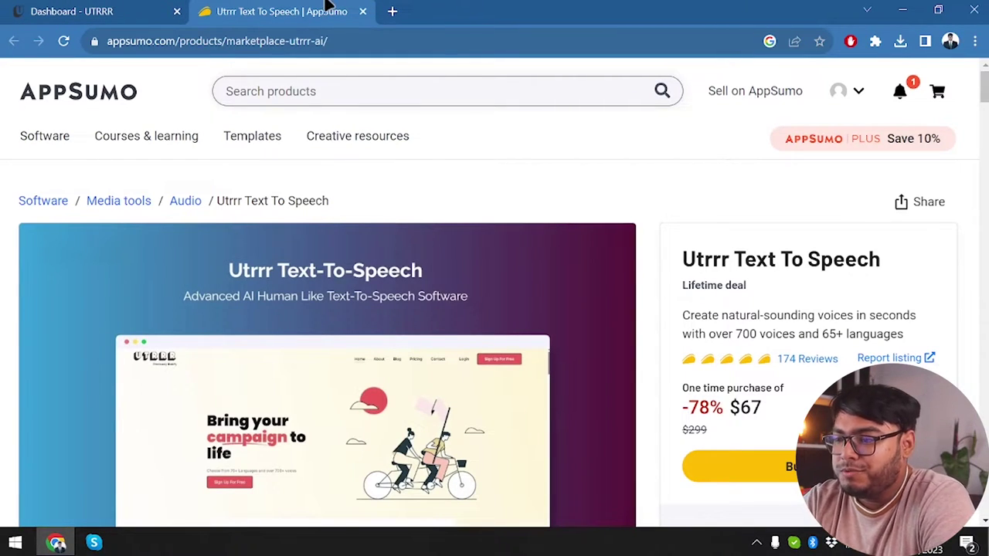
left_click(369, 13)
left_click(745, 119)
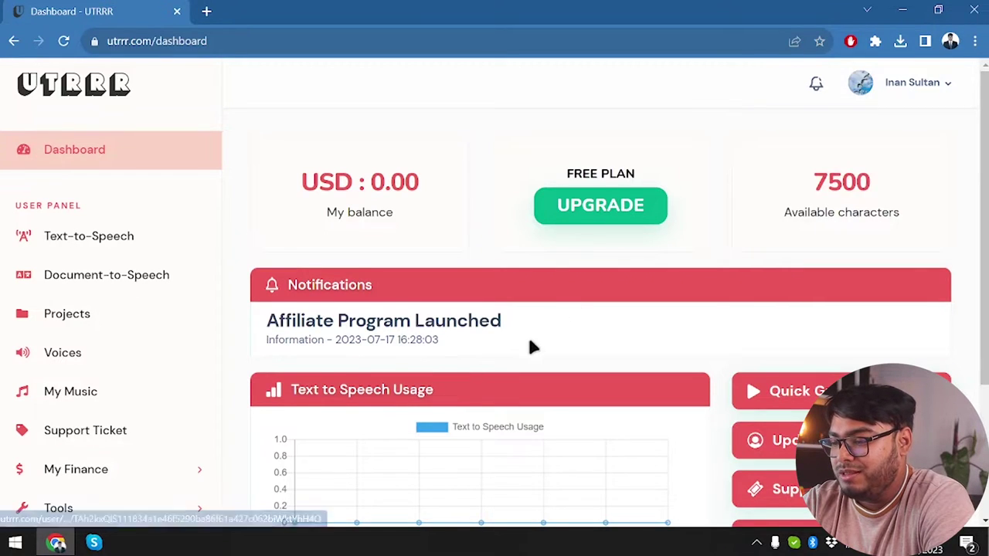
Expand My Finance in the sidebar and open My Subscription, which lists no records
scroll(529, 346, "down", 2)
scroll(529, 345, "up", 2)
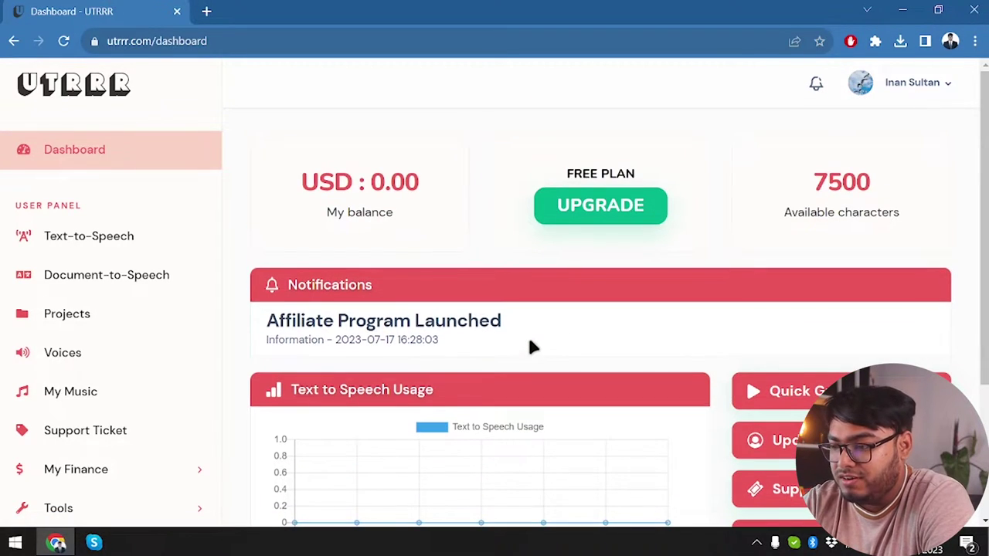
scroll(530, 345, "down", 1)
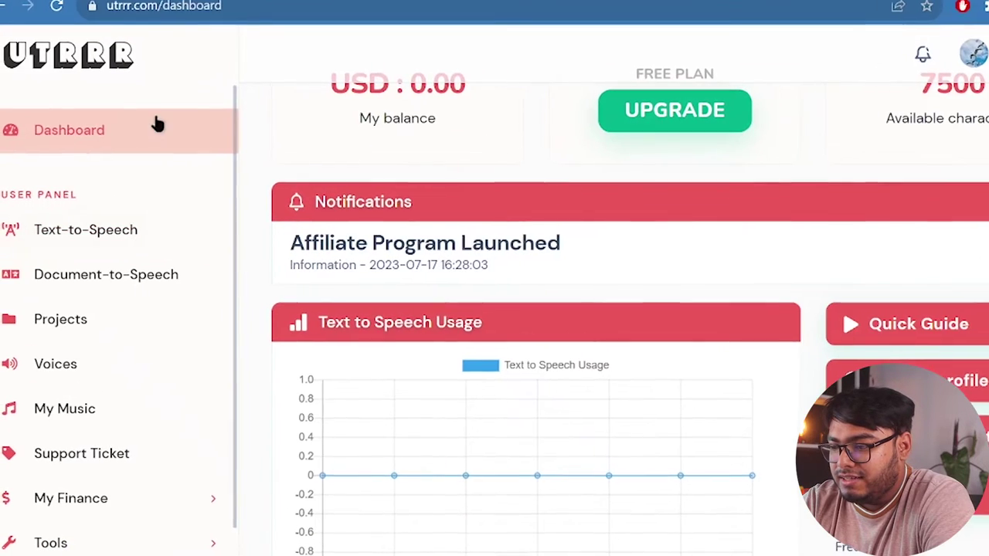
scroll(777, 357, "down", 2)
scroll(791, 358, "up", 3)
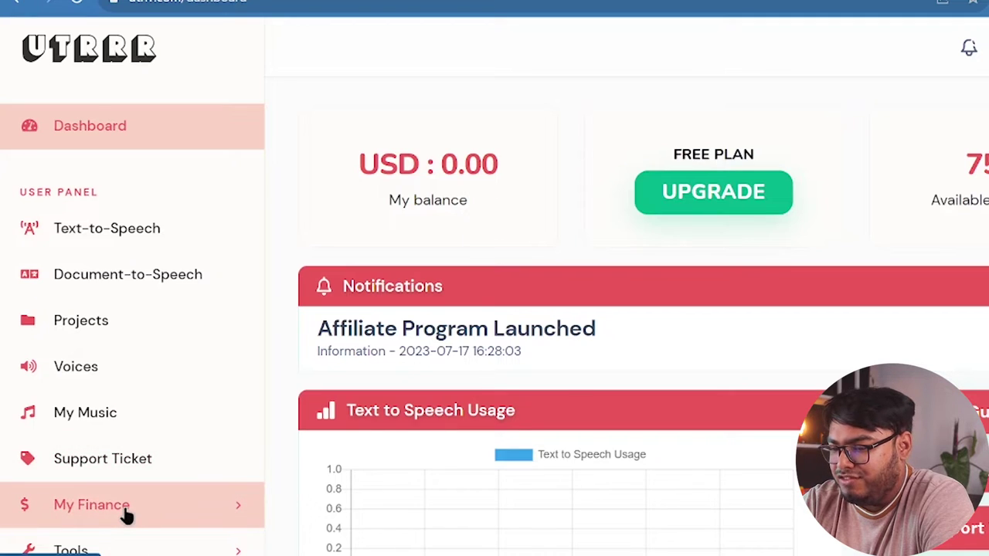
left_click(158, 508)
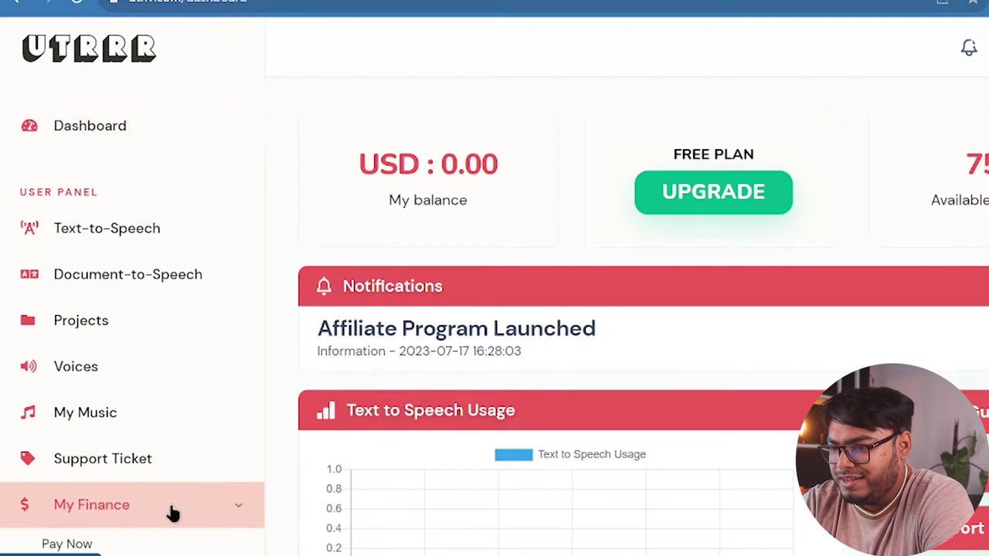
scroll(214, 449, "down", 2)
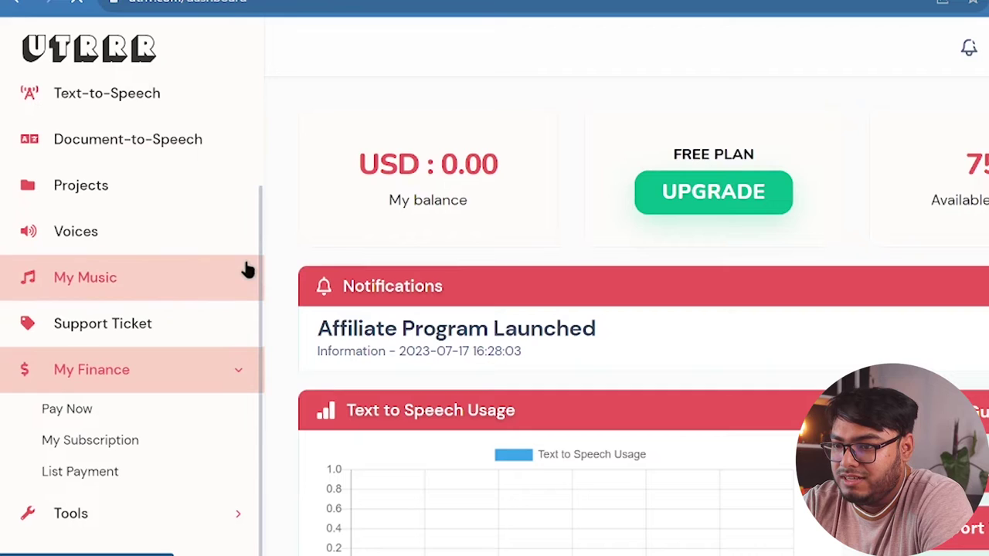
left_click(90, 440)
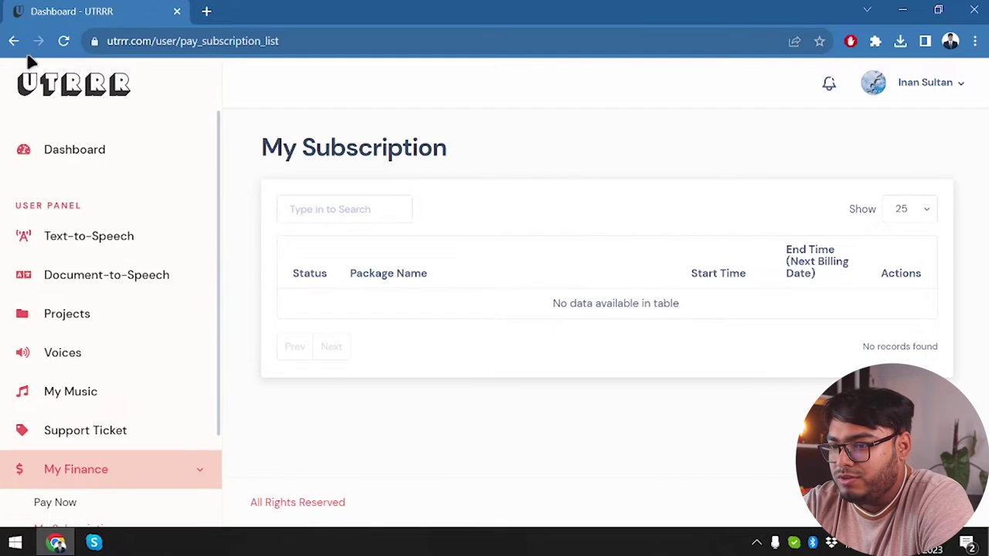
Scroll the sidebar and expand the Tools section
scroll(45, 501, "down", 2)
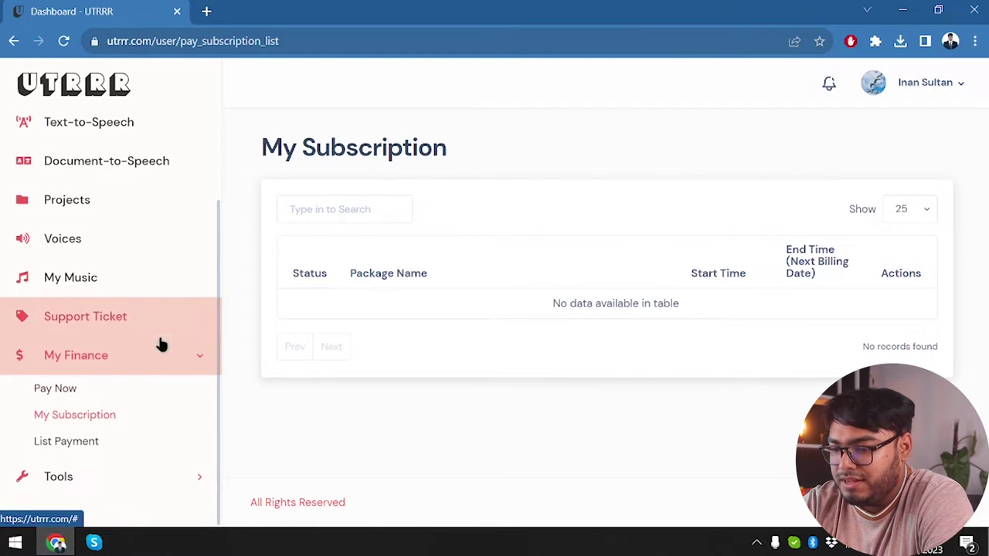
left_click(162, 473)
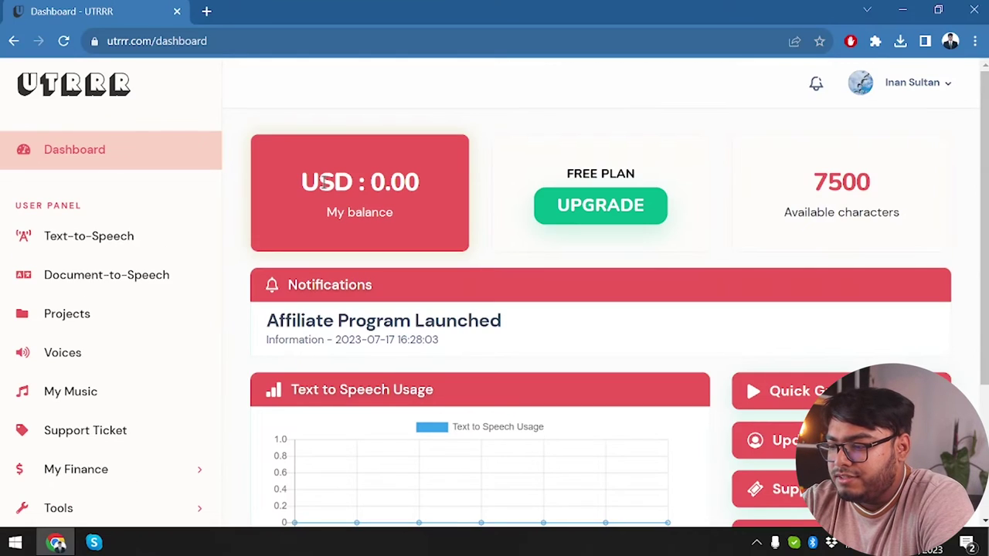
On the Text-to-Speech page, check the voice dropdown and find it has no voices
scroll(486, 383, "down", 2)
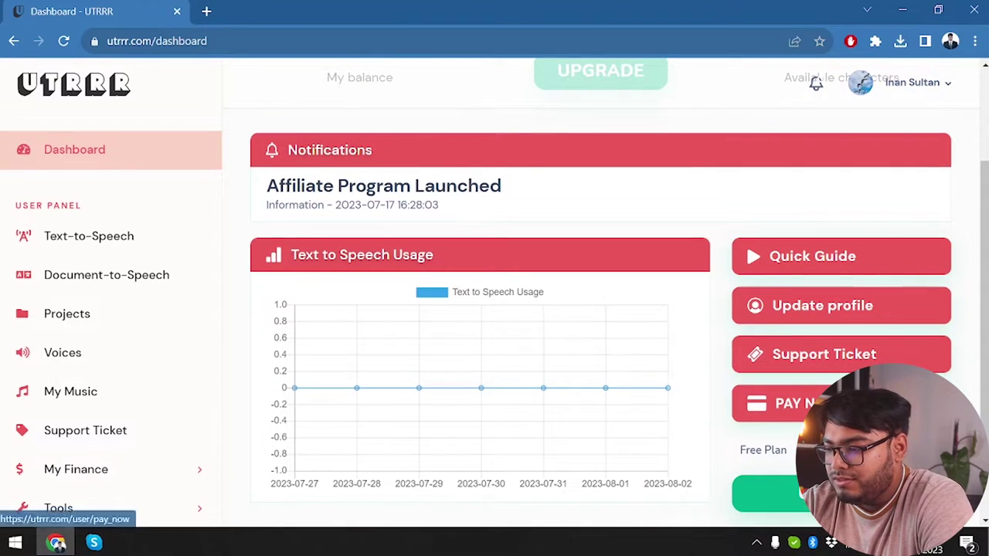
left_click(111, 240)
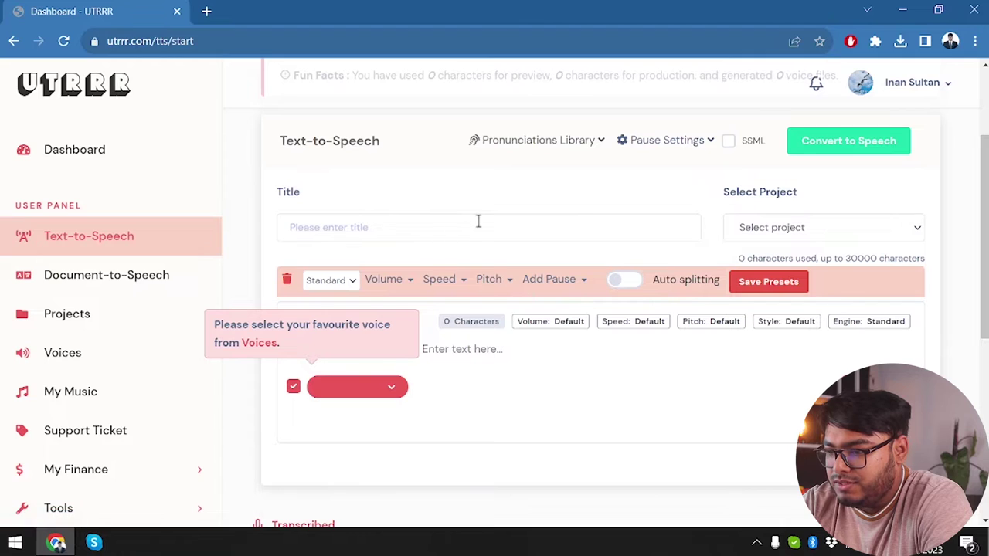
left_click(478, 221)
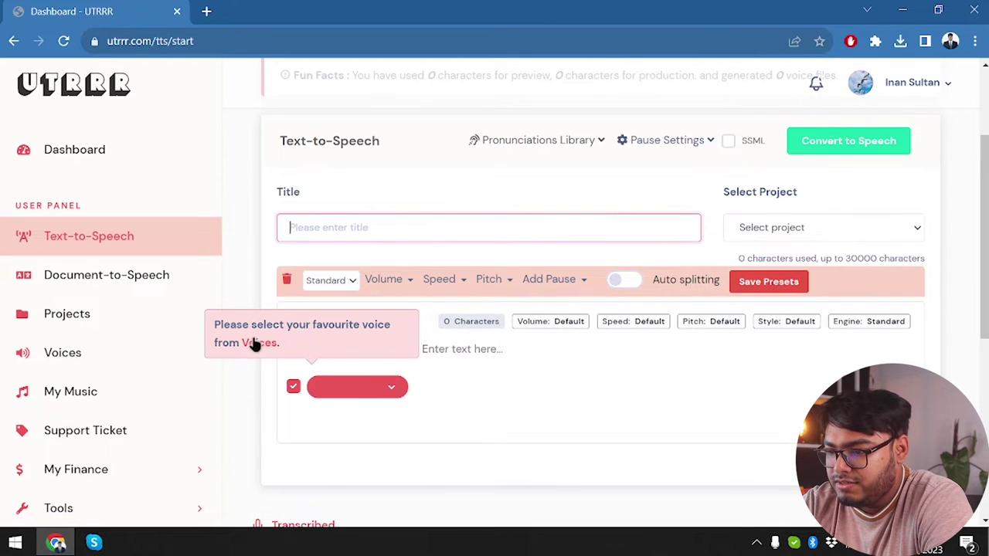
left_click(360, 387)
scroll(396, 390, "down", 1)
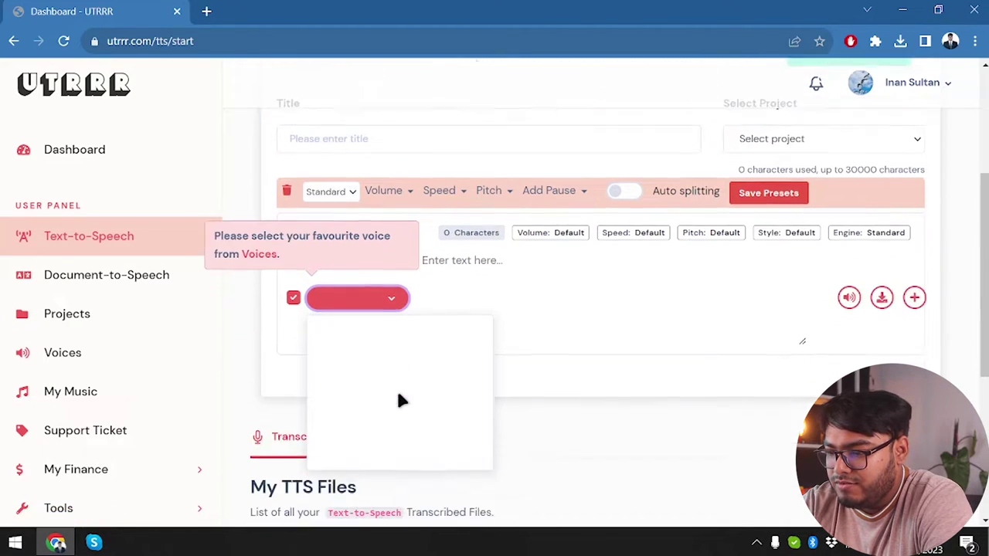
left_click(342, 281)
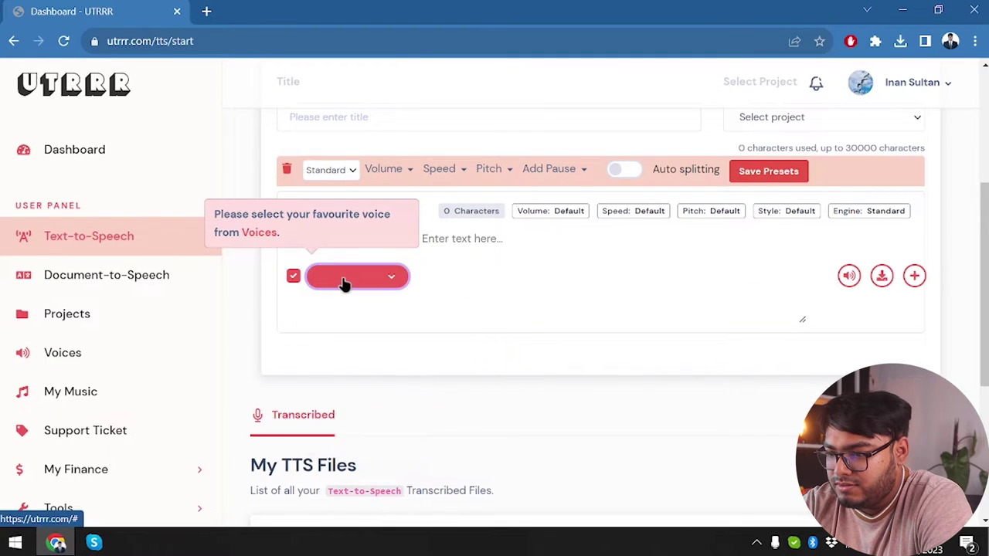
left_click(343, 283)
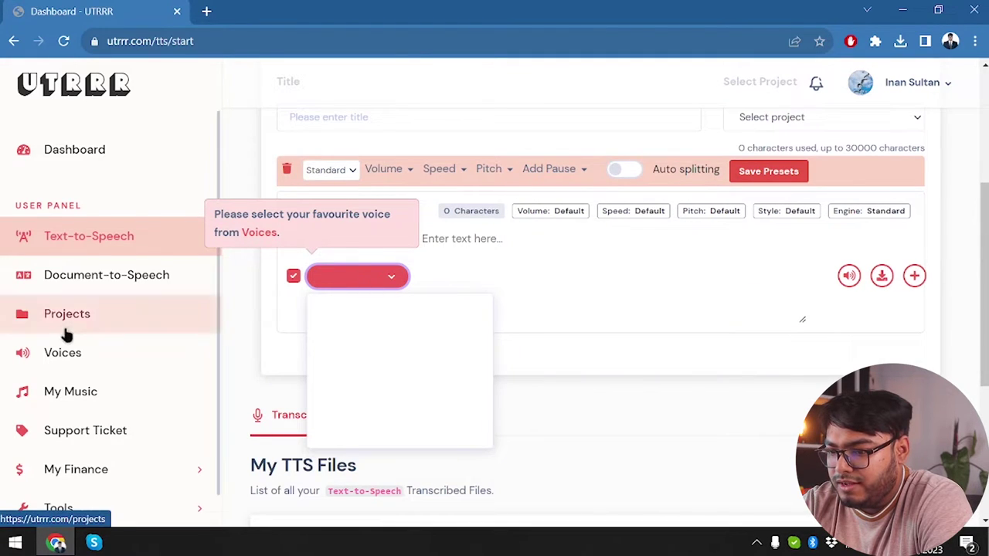
On the Voices page, try the Standard and Neural types, then set Voice Type to Ultra(Beta)
left_click(46, 357)
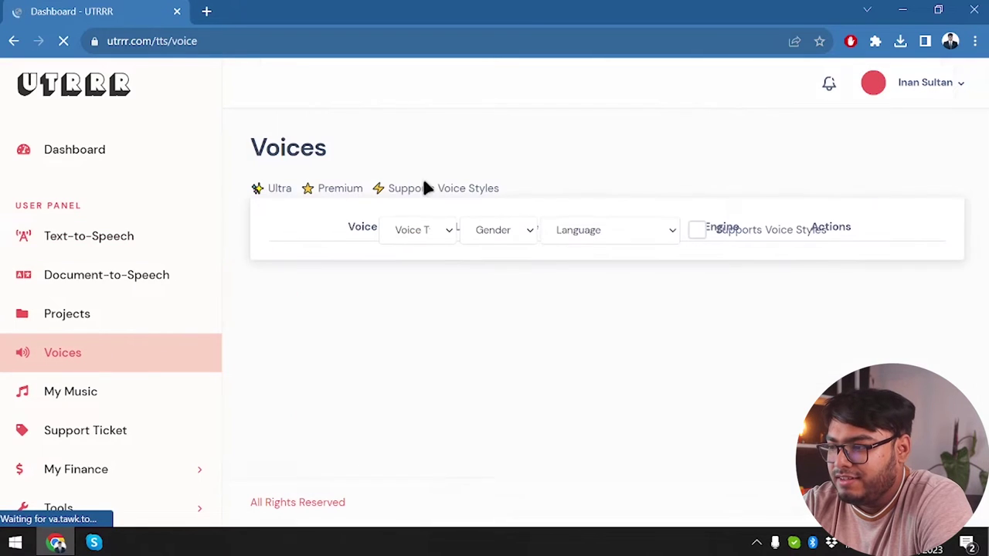
left_click(413, 229)
left_click(417, 265)
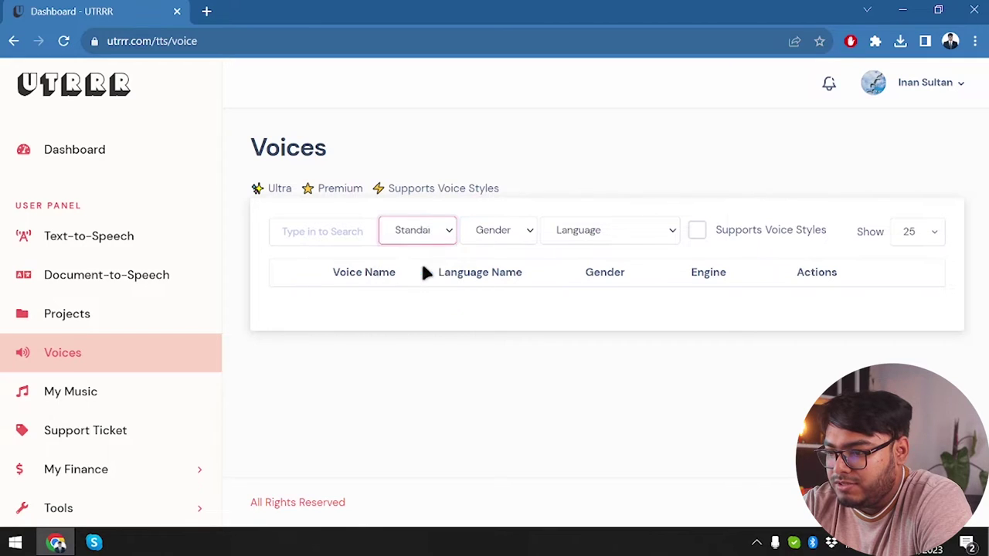
left_click(315, 223)
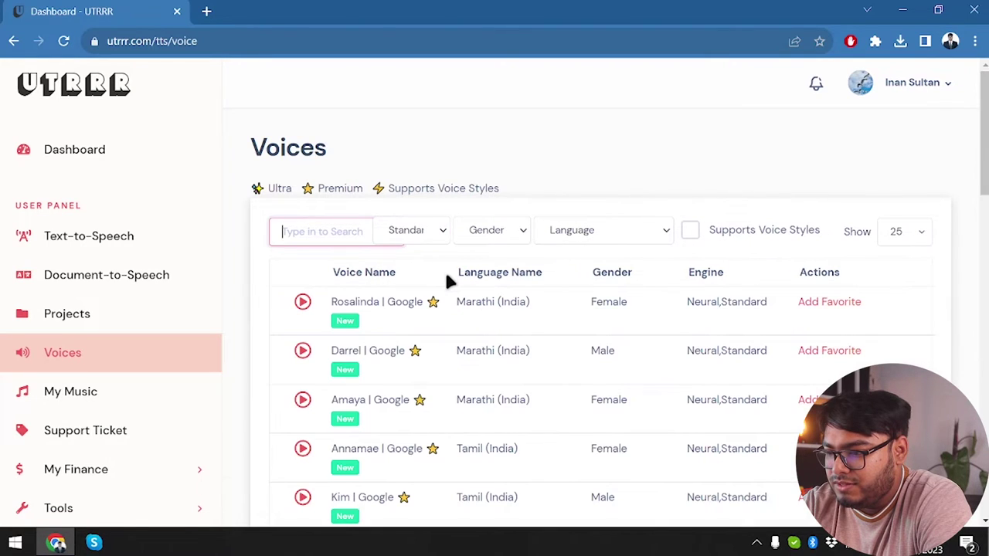
left_click(423, 240)
left_click(418, 279)
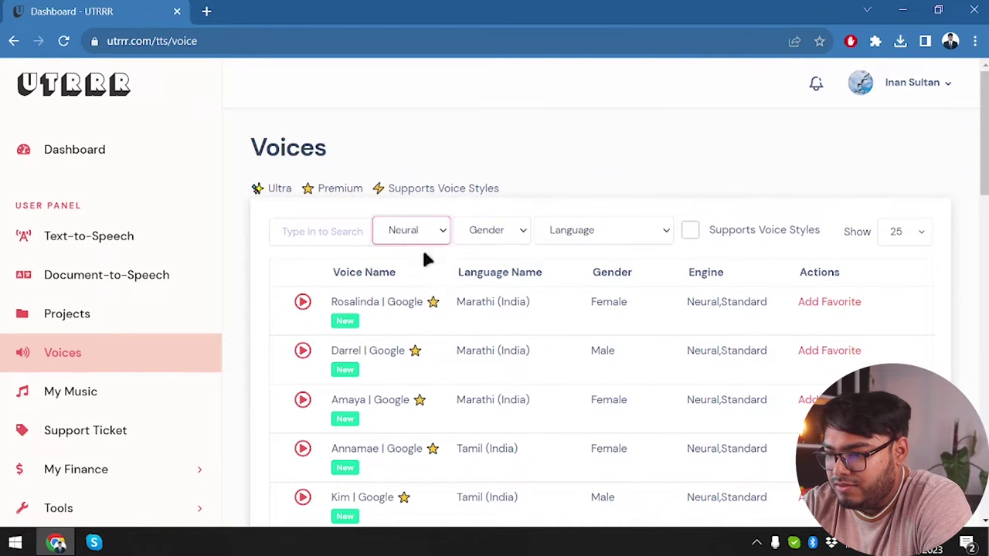
left_click(425, 240)
left_click(423, 265)
left_click(420, 224)
left_click(421, 294)
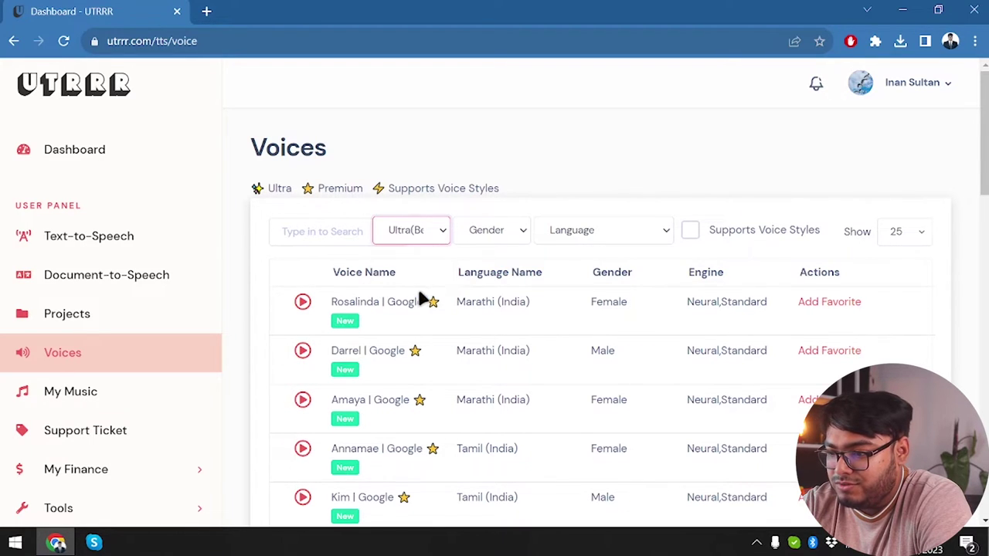
Filter the voices to Male gender and English (US) language
left_click(476, 224)
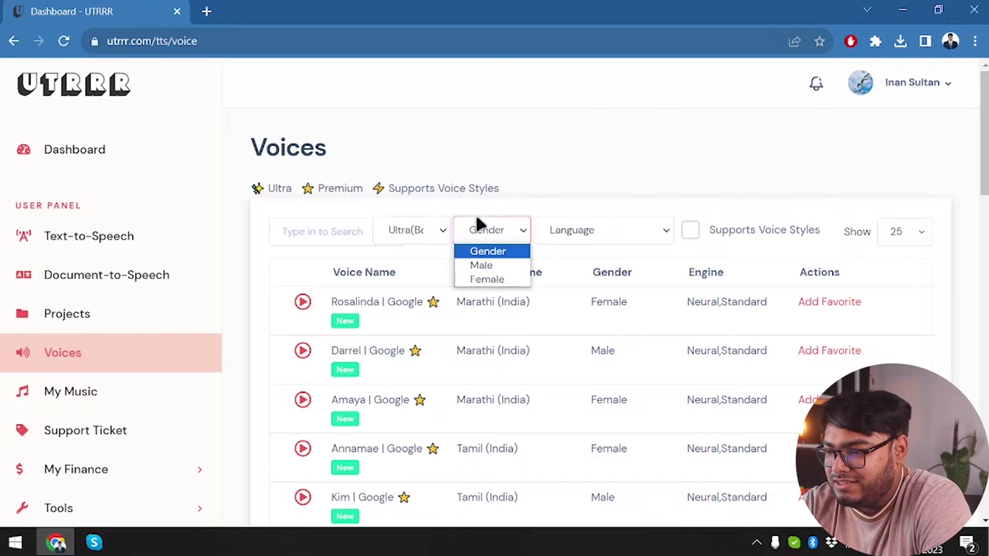
left_click(493, 266)
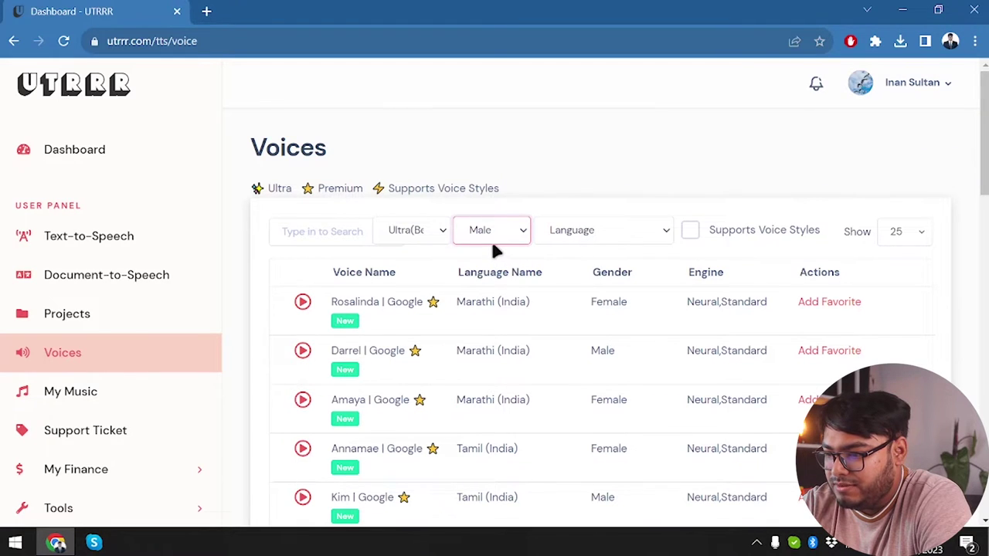
left_click(623, 230)
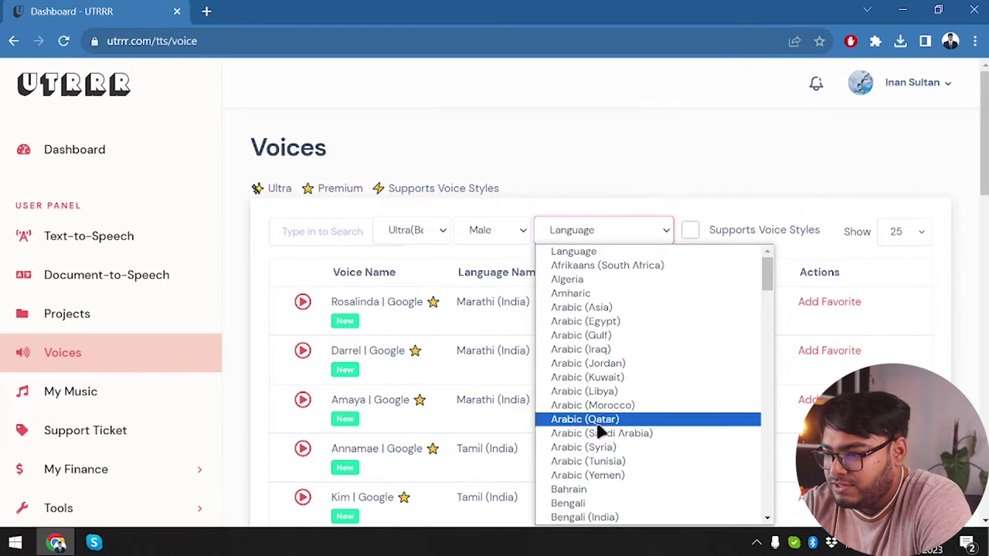
scroll(601, 431, "down", 5)
scroll(601, 432, "up", 2)
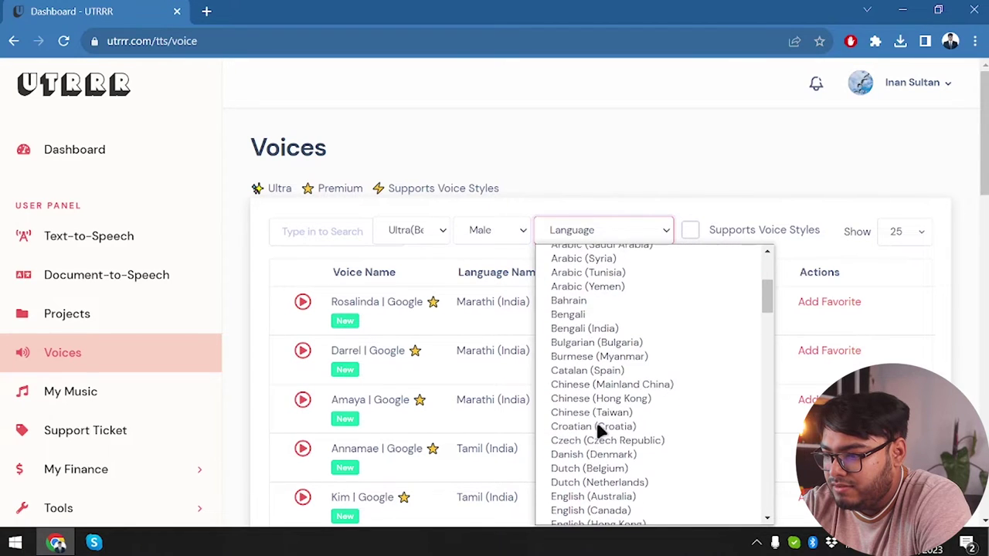
scroll(601, 431, "up", 3)
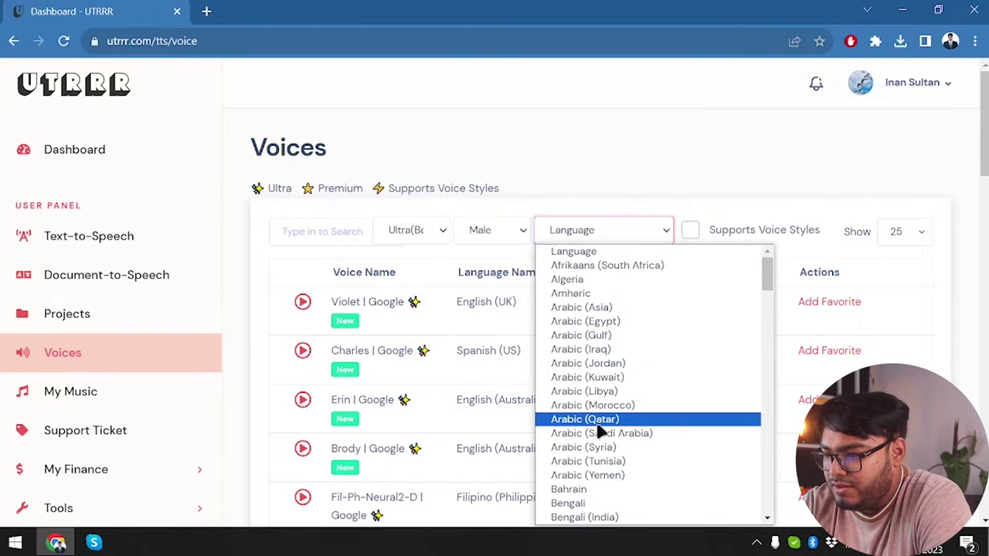
scroll(601, 432, "down", 3)
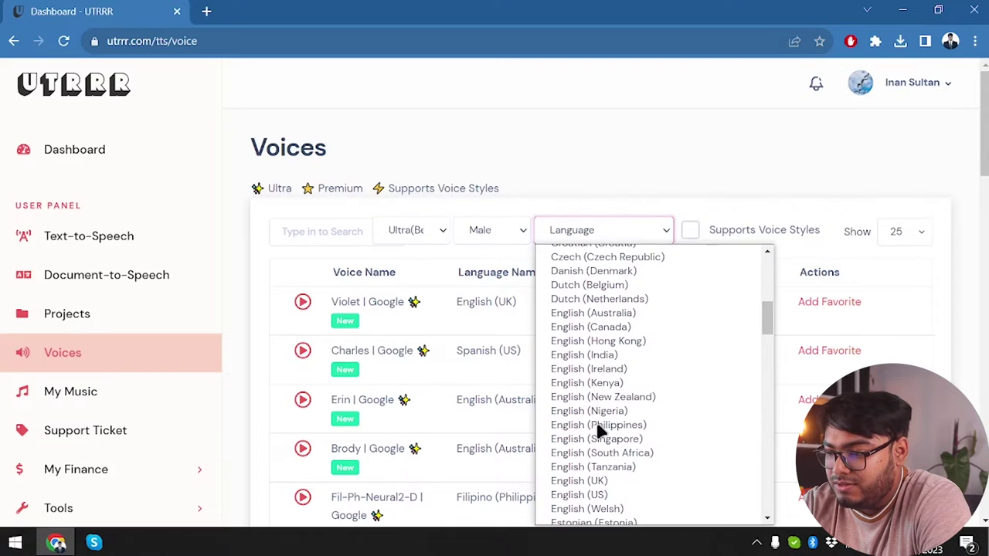
scroll(597, 424, "down", 3)
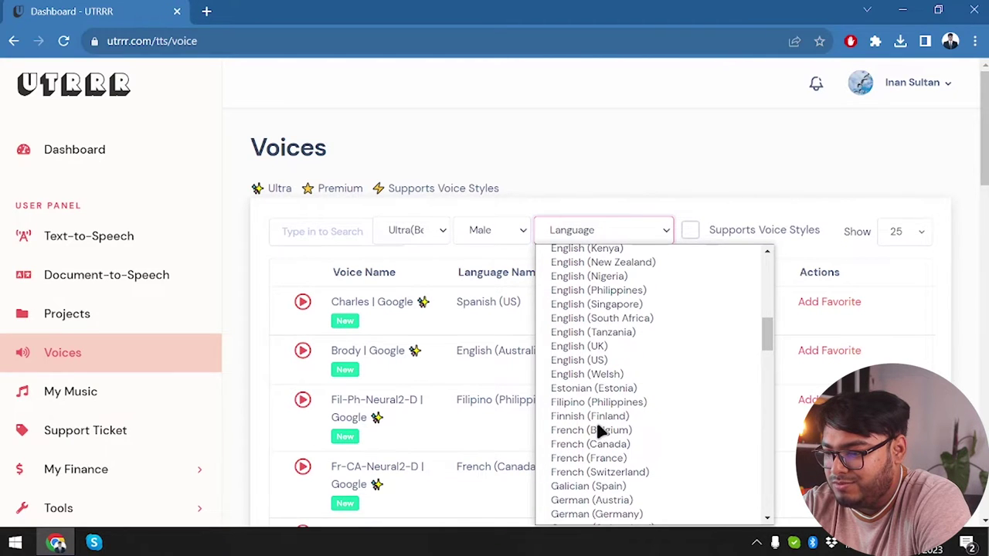
left_click(628, 361)
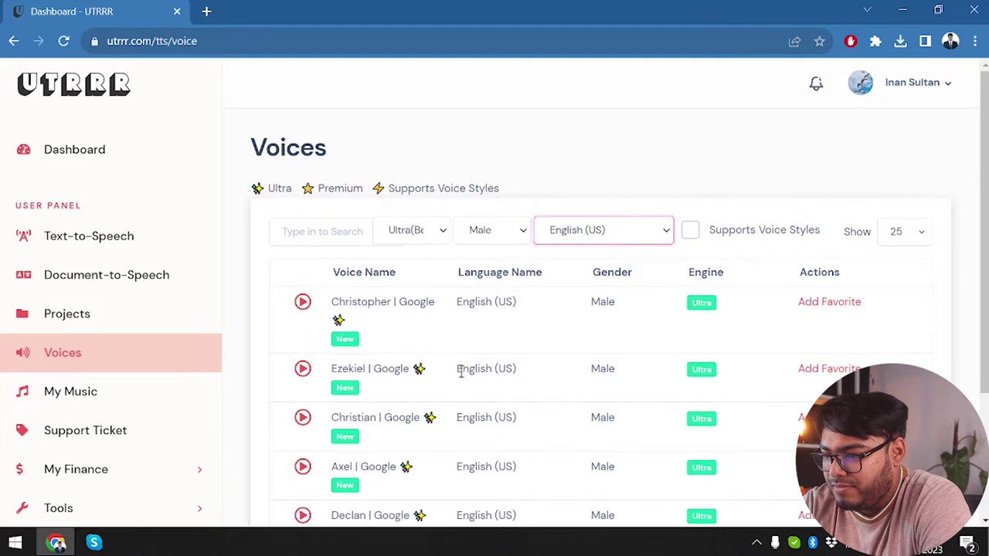
Preview the Declan, Christian and Axel voice samples, stopping Axel partway
scroll(417, 294, "down", 1)
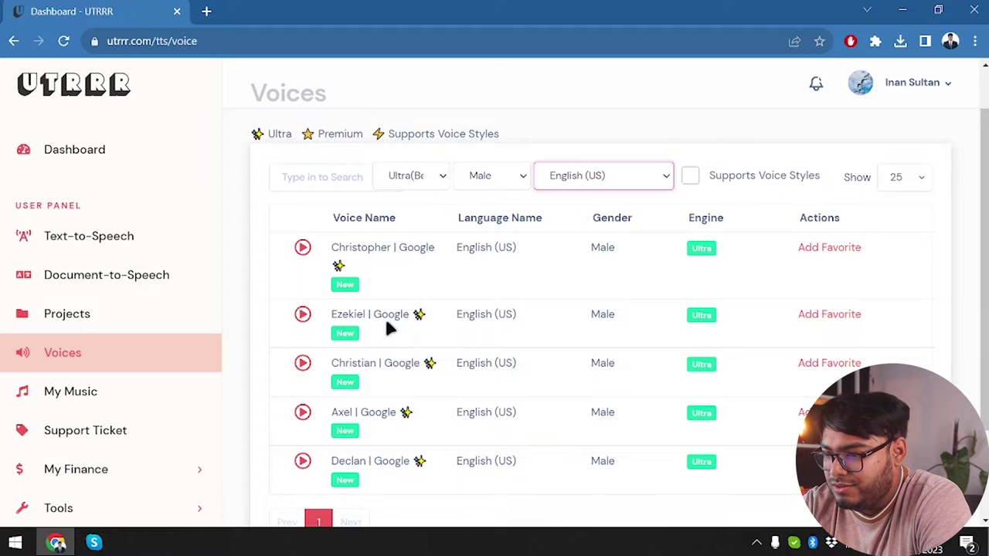
scroll(457, 196, "down", 2)
left_click(303, 352)
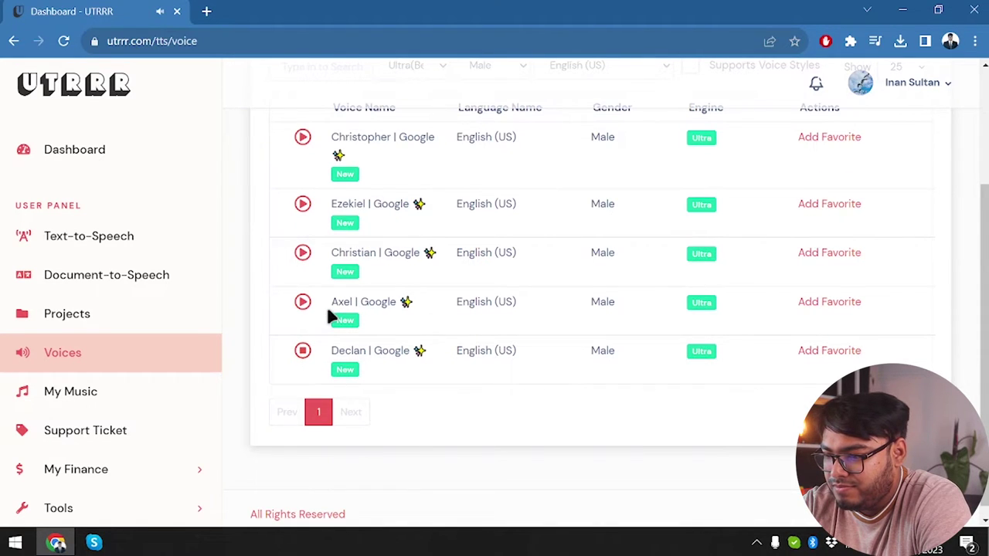
scroll(307, 313, "up", 1)
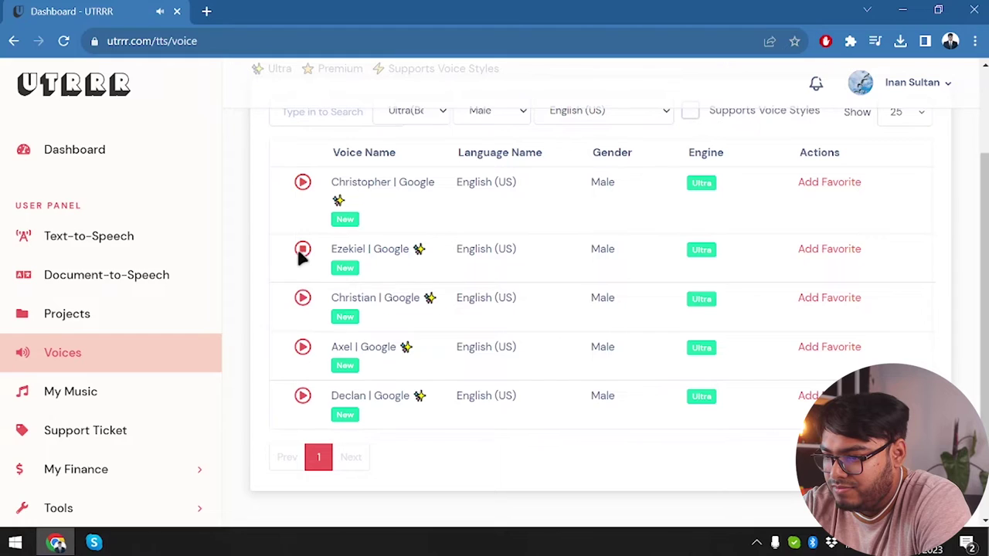
left_click(302, 303)
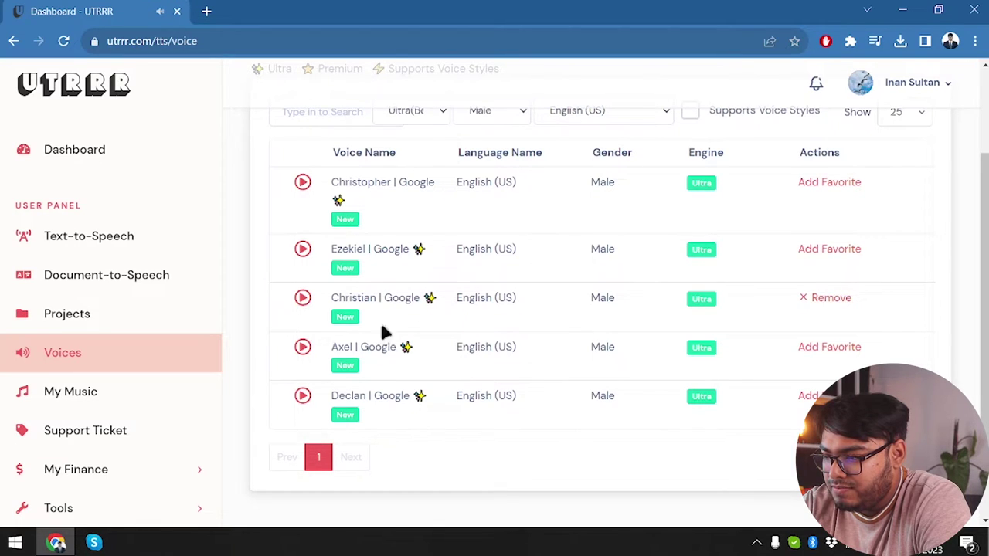
left_click(302, 348)
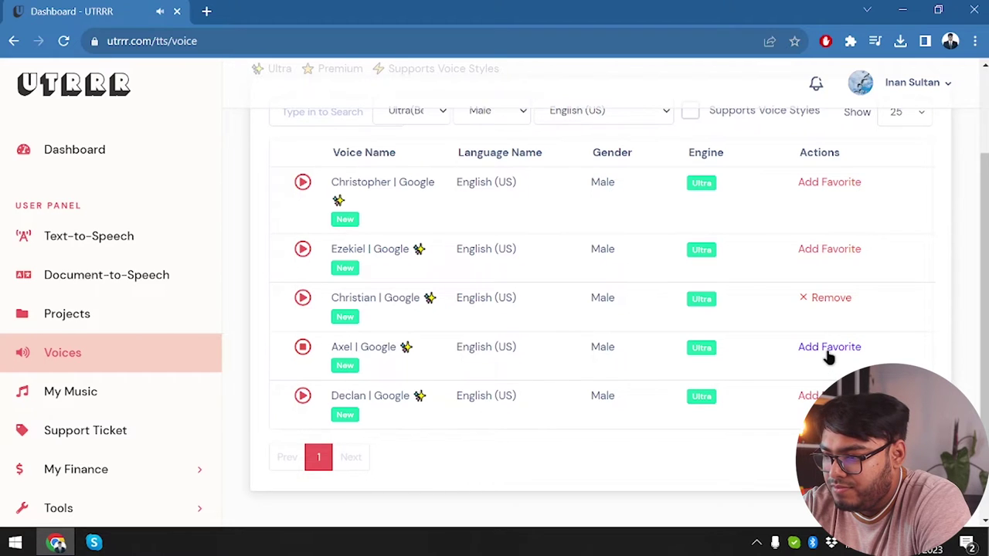
left_click(301, 348)
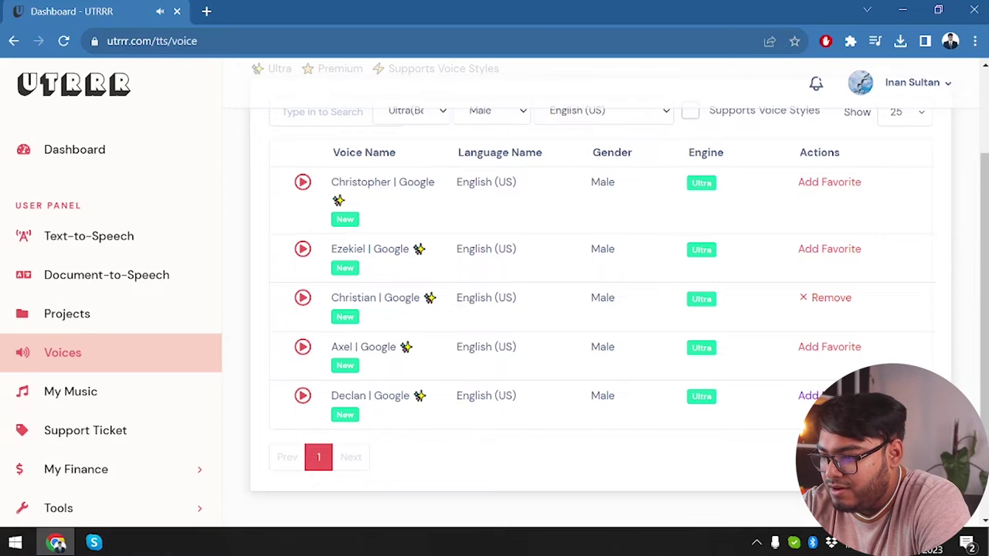
scroll(494, 378, "up", 3)
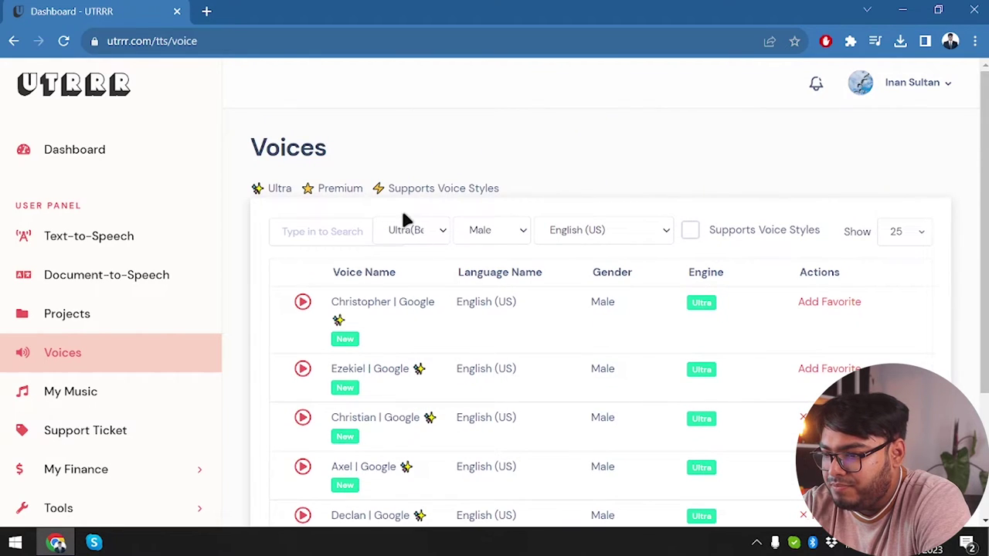
Switch to Neural voices and preview the Jason (AZURE) and Kevin (AWS) samples
left_click(406, 230)
left_click(417, 278)
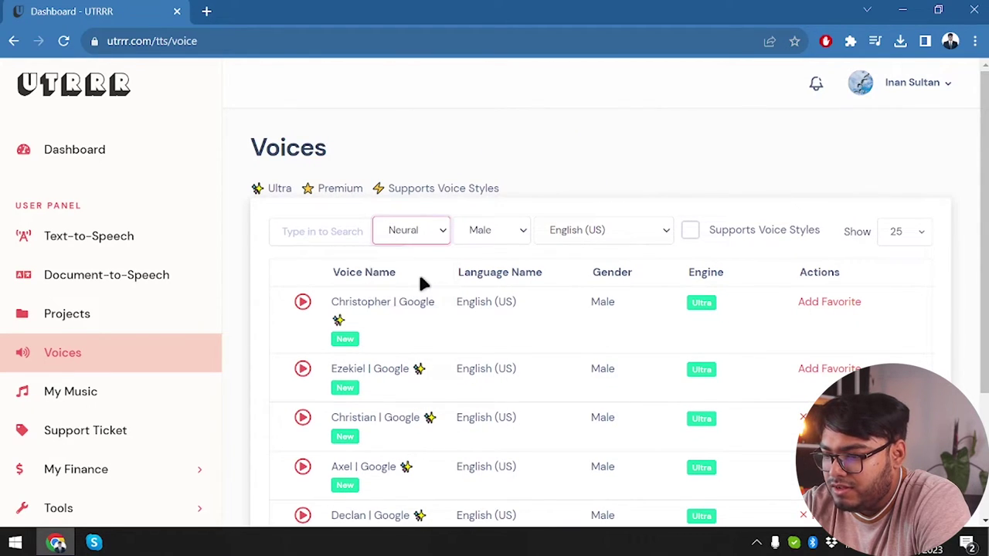
scroll(424, 284, "down", 2)
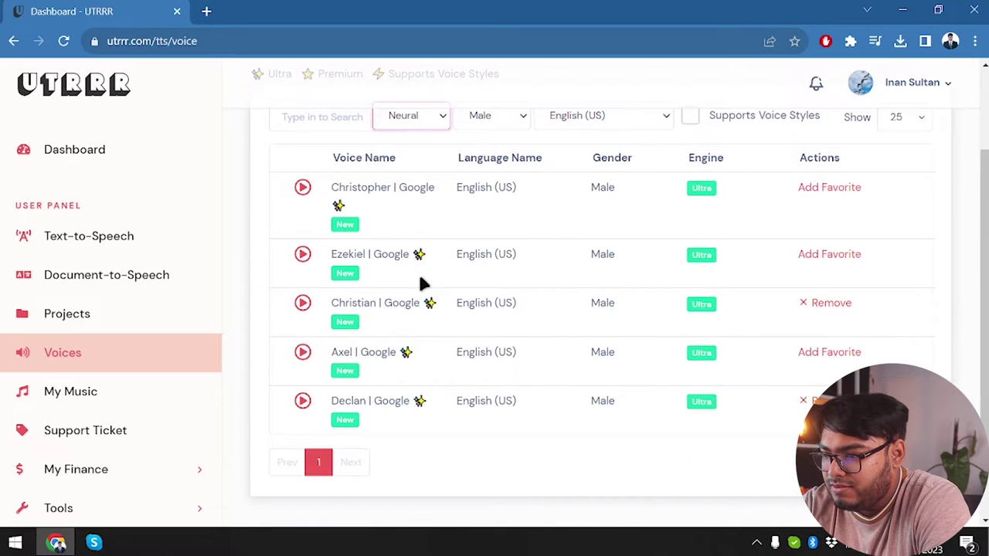
scroll(423, 285, "up", 2)
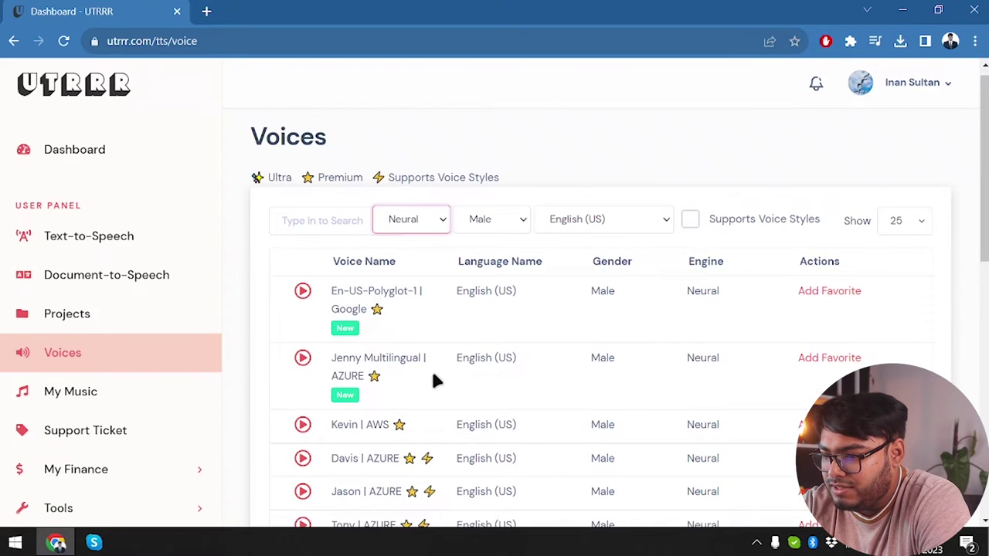
scroll(433, 379, "down", 2)
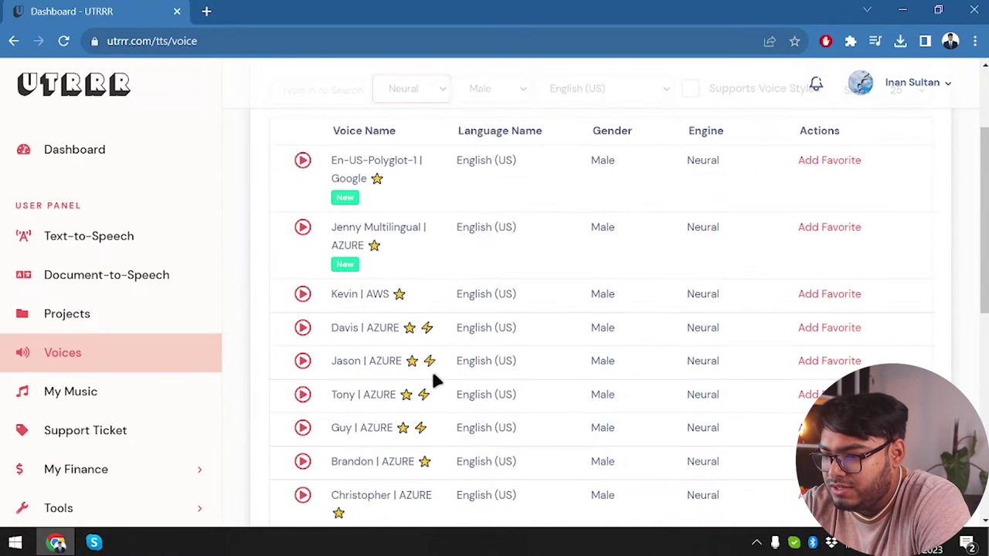
left_click(303, 363)
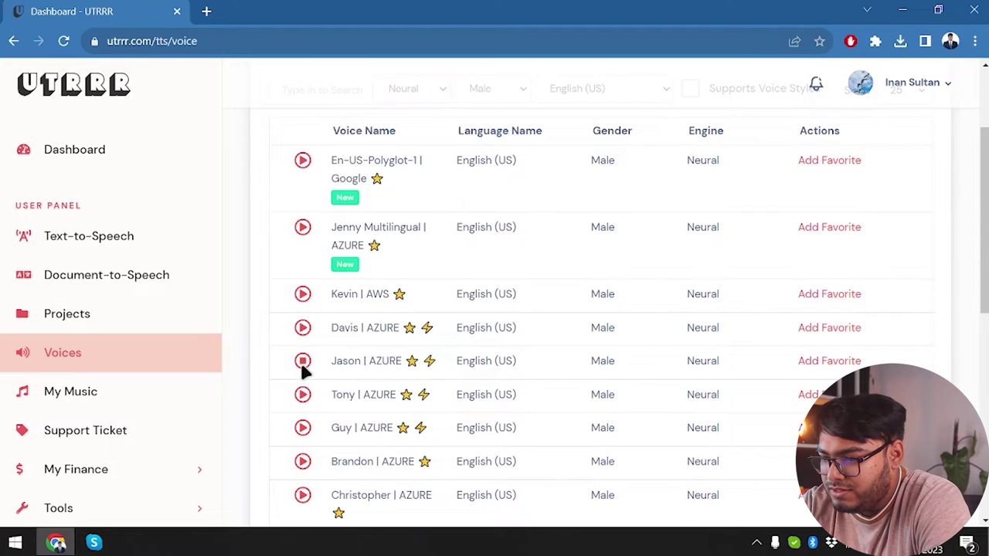
left_click(303, 297)
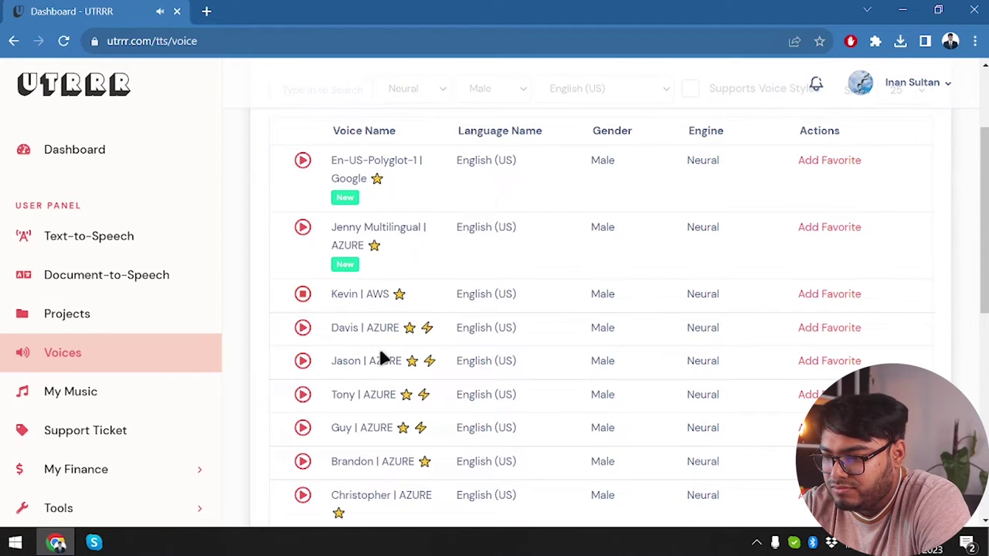
scroll(373, 305, "up", 1)
left_click(303, 350)
left_click_drag(363, 340, 476, 300)
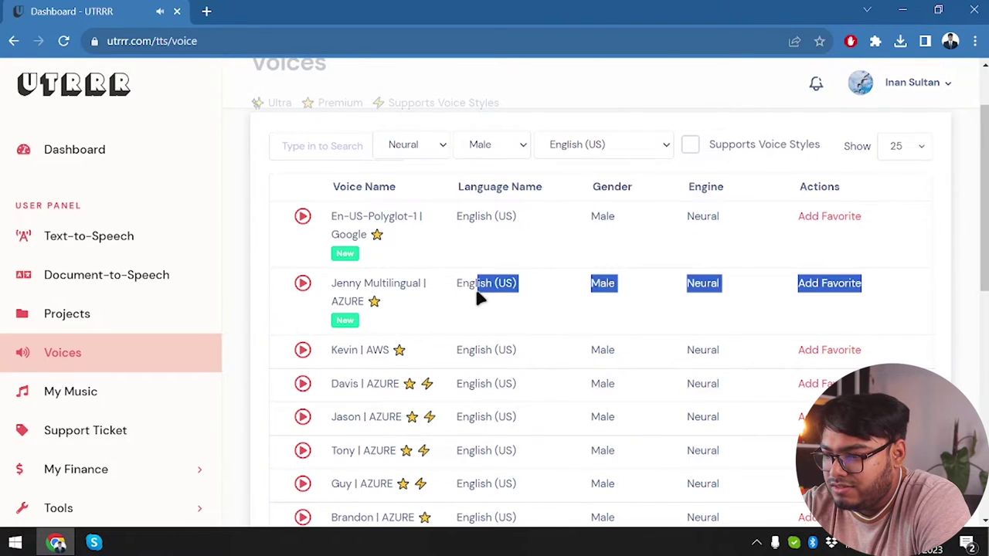
Preview Standard voices Benjamin and Guy (AZURE), then set Voice Type back to Ultra (Beta)
left_click(443, 145)
left_click(425, 180)
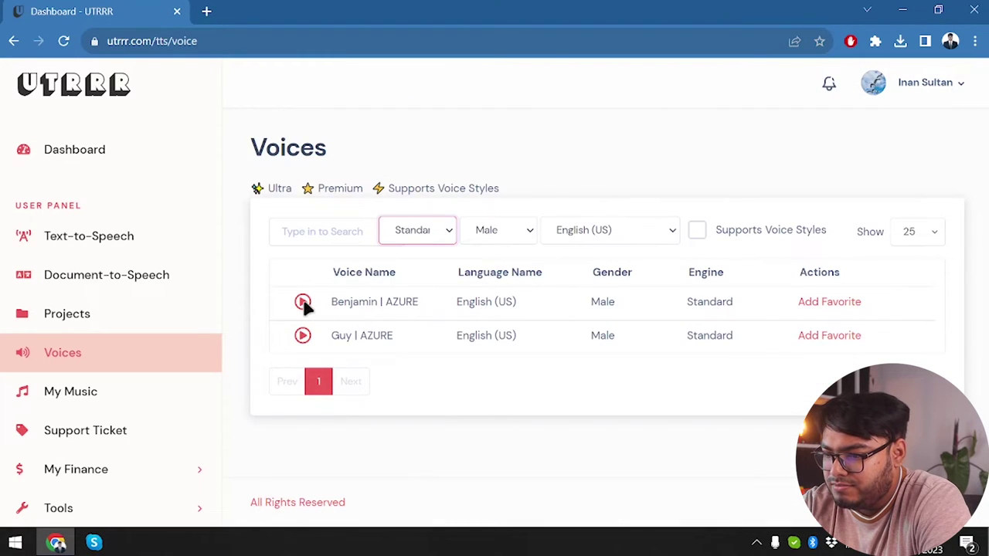
left_click(302, 301)
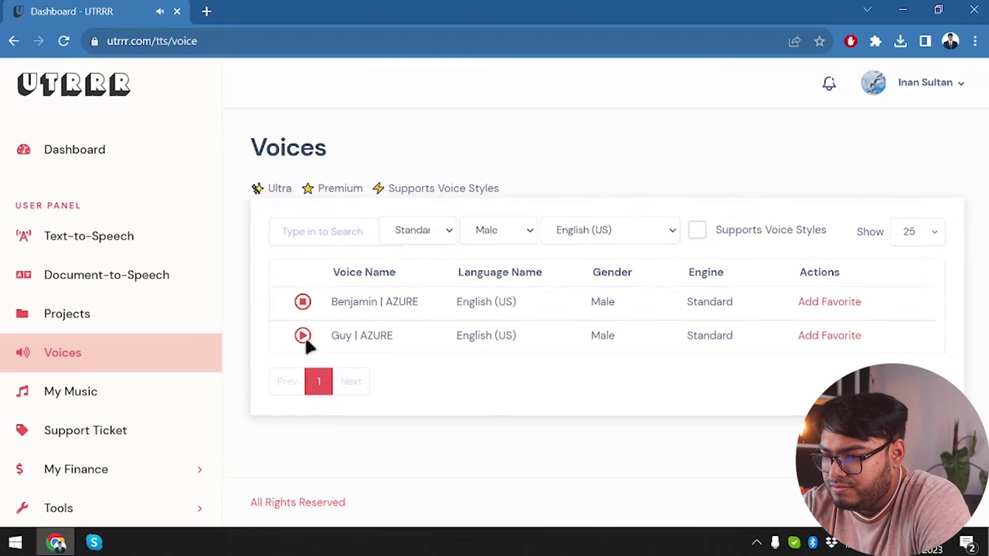
left_click(303, 338)
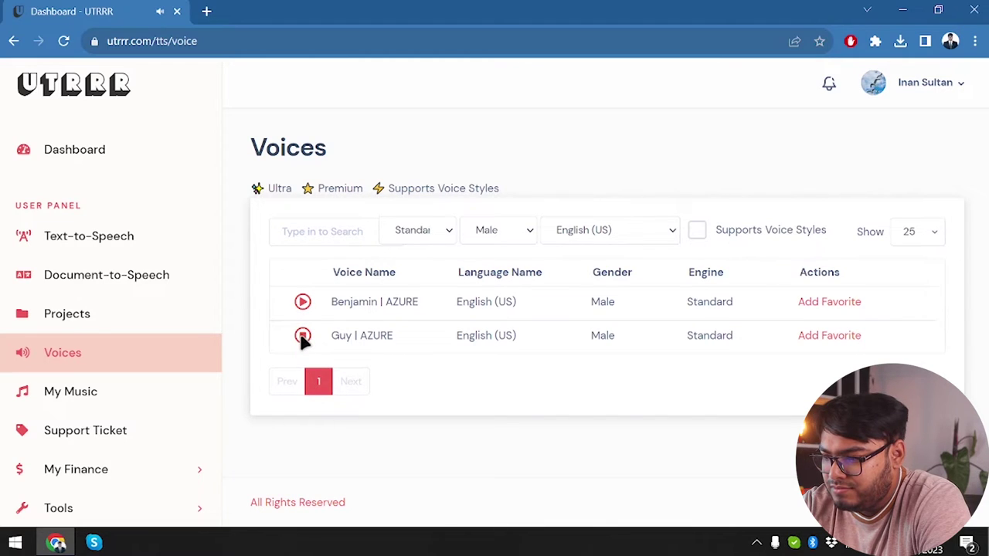
left_click(434, 225)
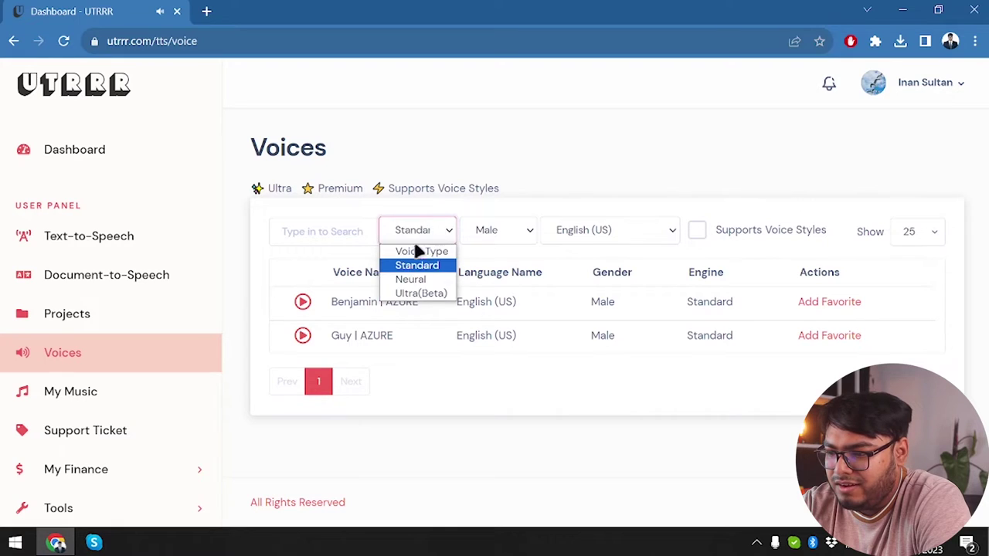
left_click(425, 295)
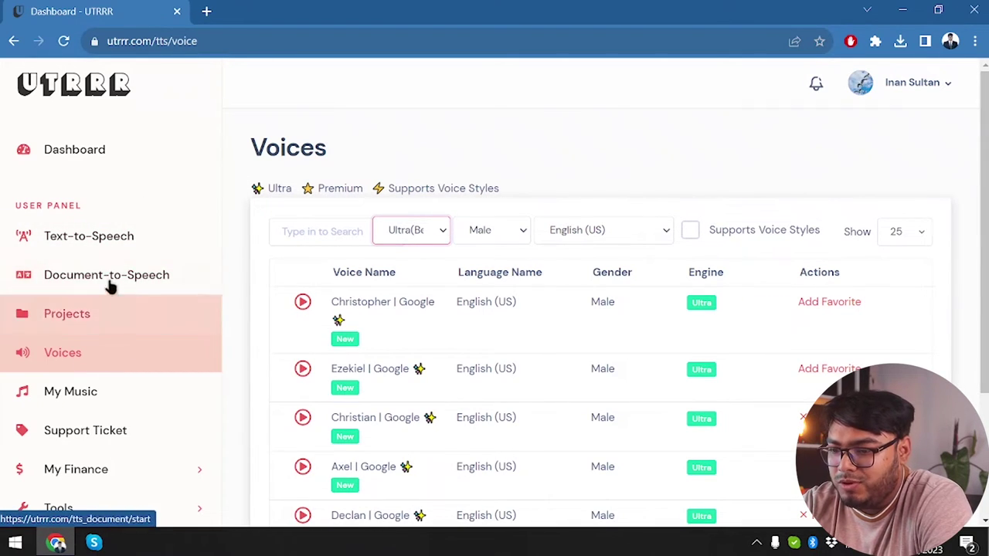
Return to Text-to-Speech and keep Declan as the line's voice
left_click(98, 247)
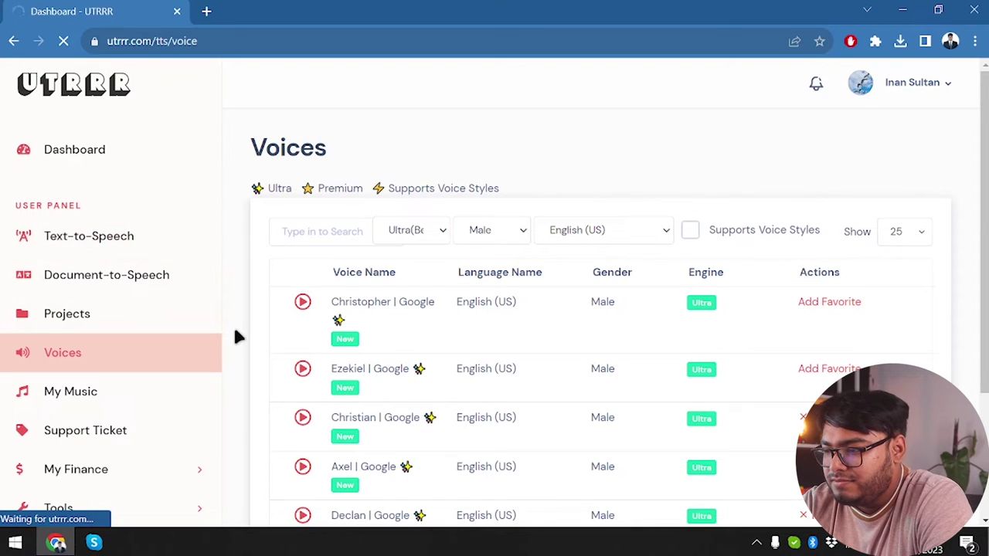
left_click(403, 325)
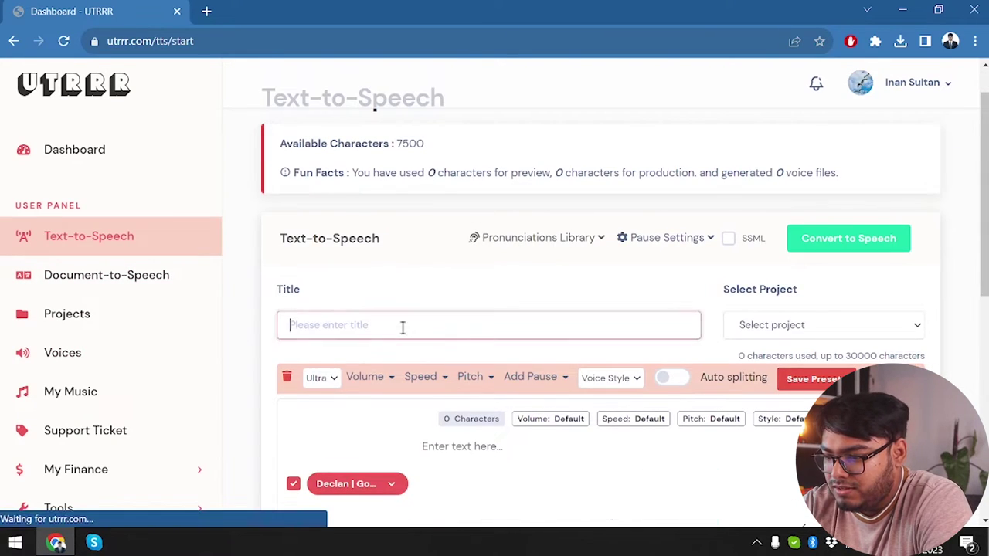
left_click(385, 486)
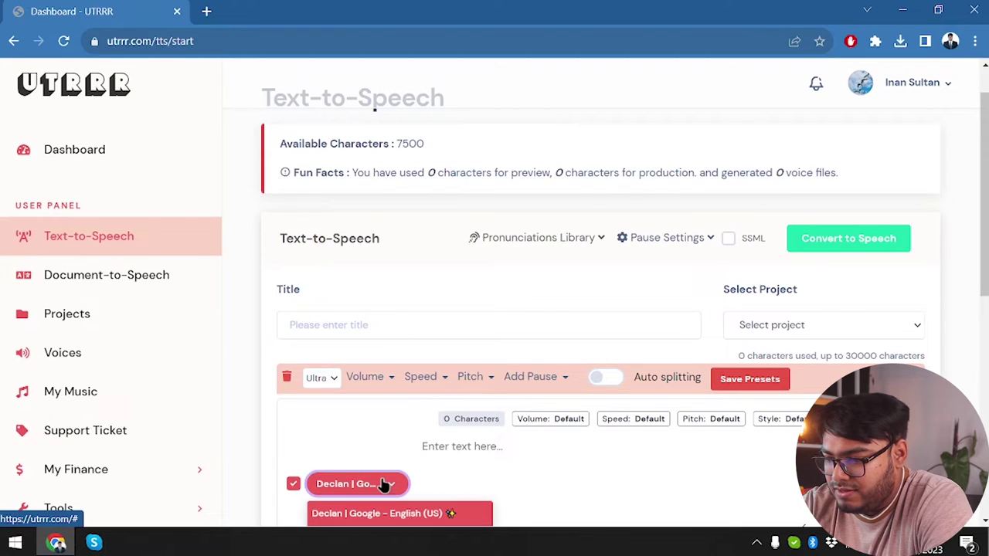
scroll(388, 479, "down", 1)
left_click(434, 456)
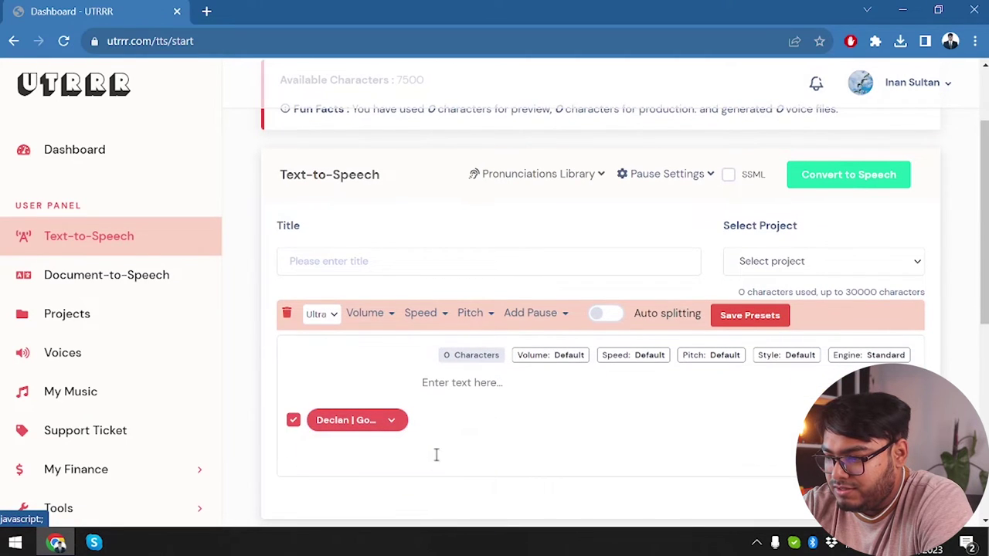
Title the entry 'Test', leaving the project unchosen, and move to the text box
left_click(383, 262)
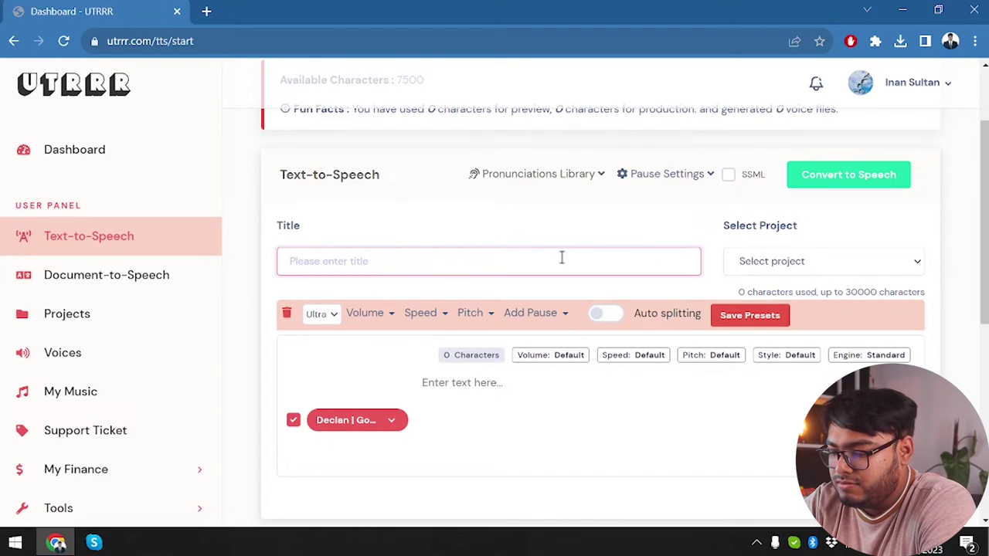
type("Test")
left_click(827, 263)
left_click(817, 287)
left_click(497, 424)
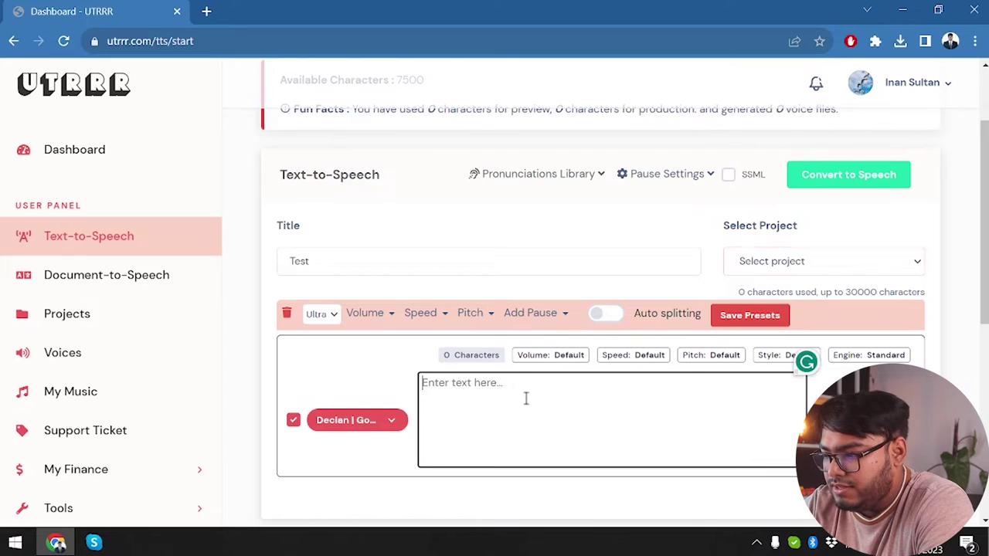
Type 'Hello this is a test voice. how do i sound please let me know.' as the text
type("He")
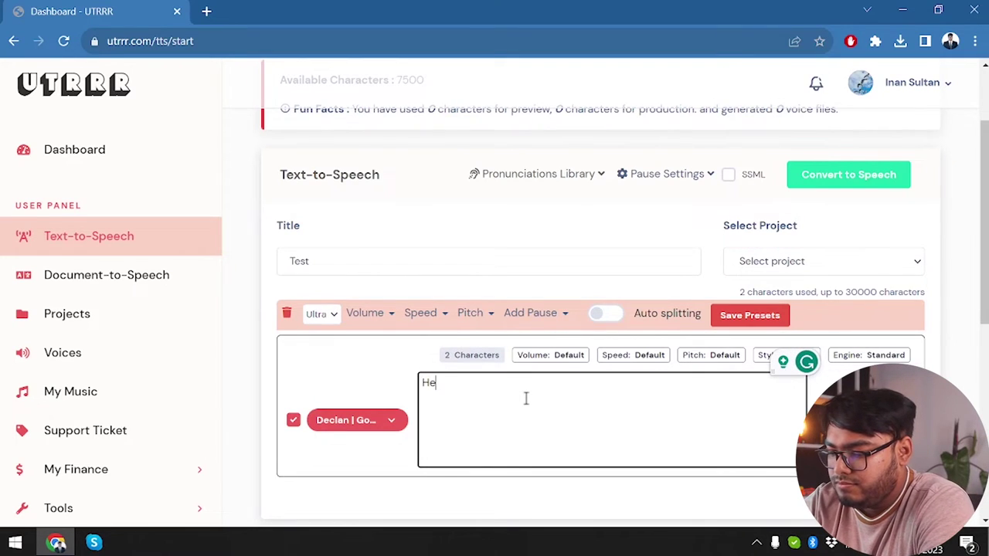
type("lo th")
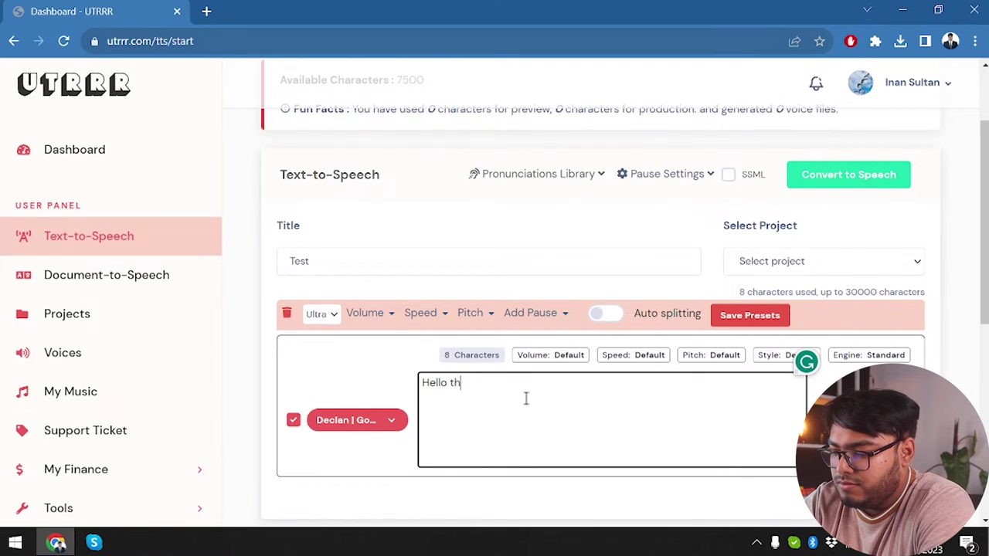
type("s a tes")
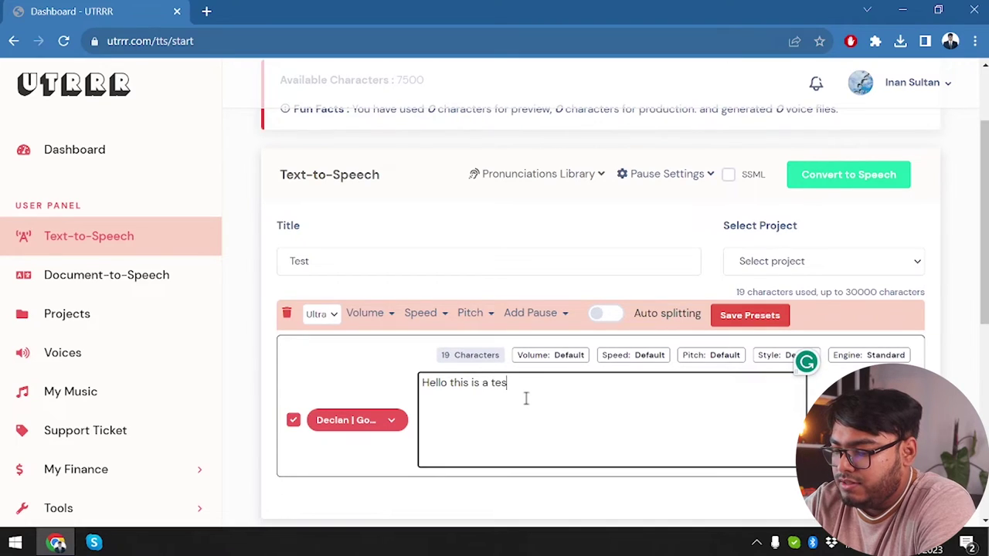
type("t b")
type("oice how do i so")
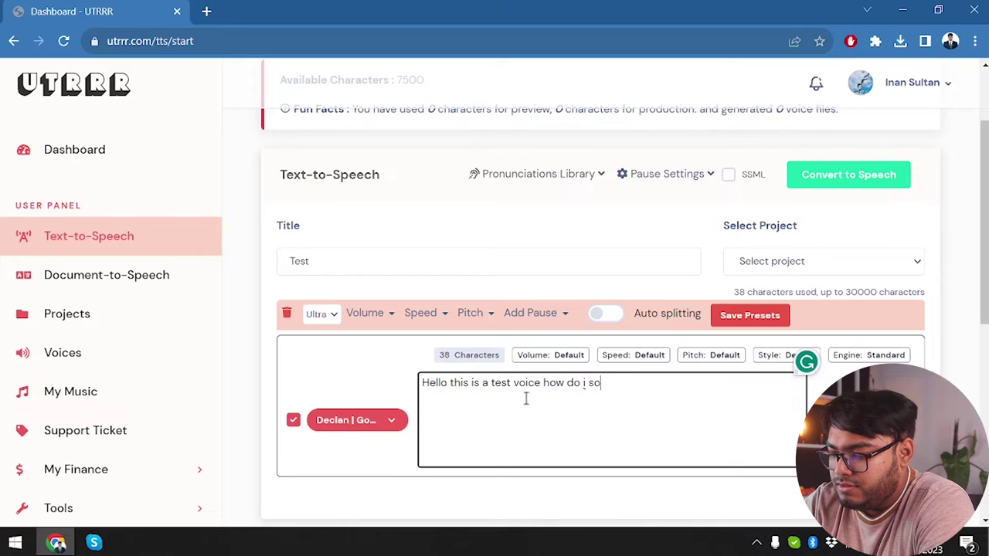
type("und ")
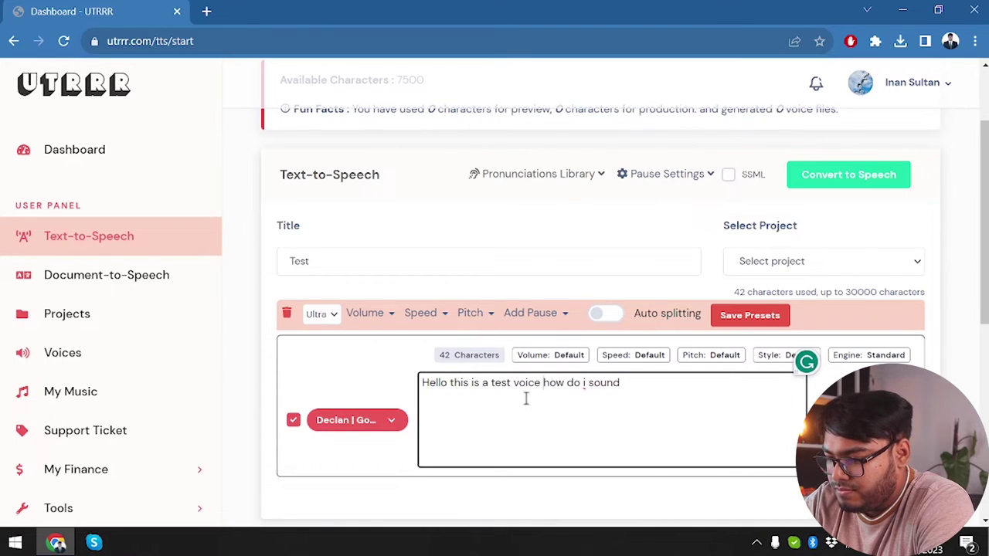
type(".")
key("End")
type("please let me ")
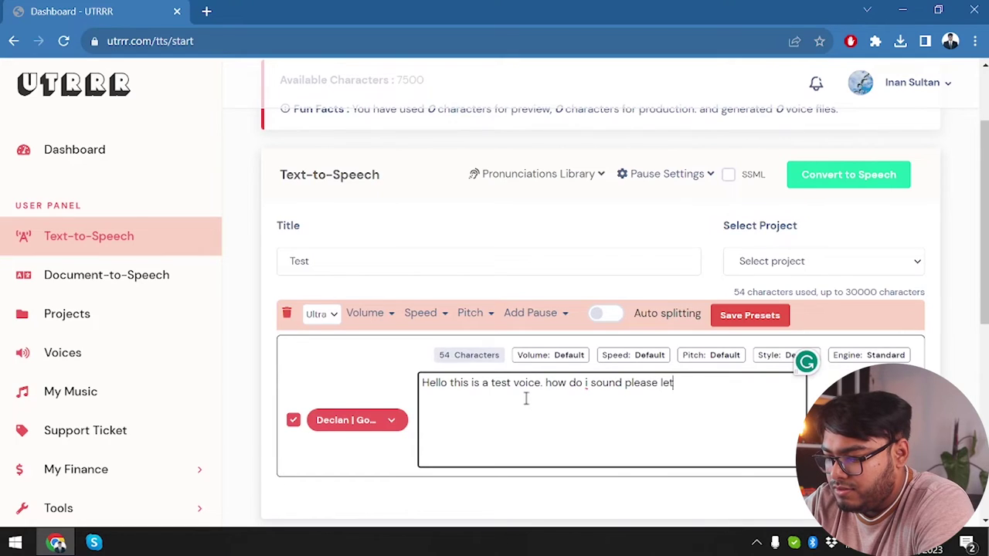
type("know")
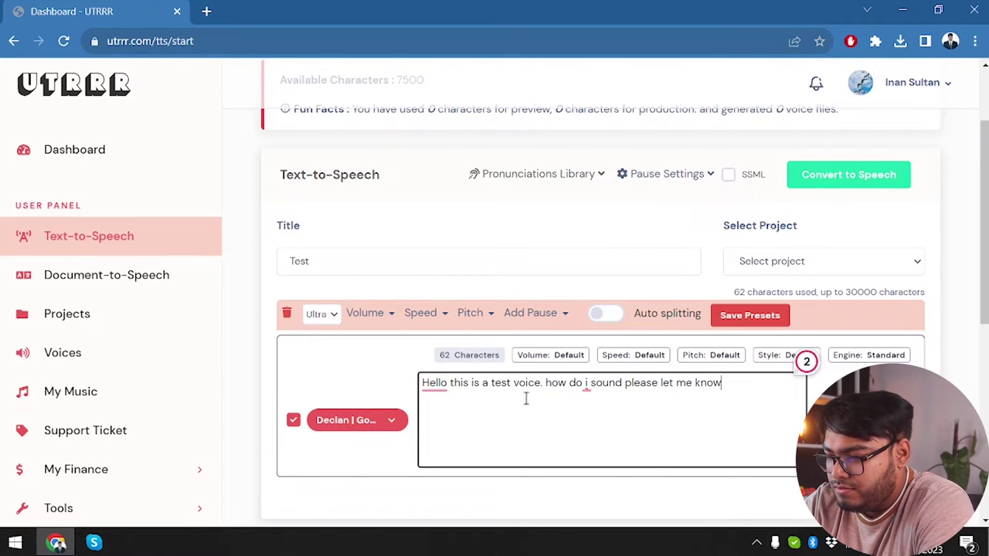
type(".")
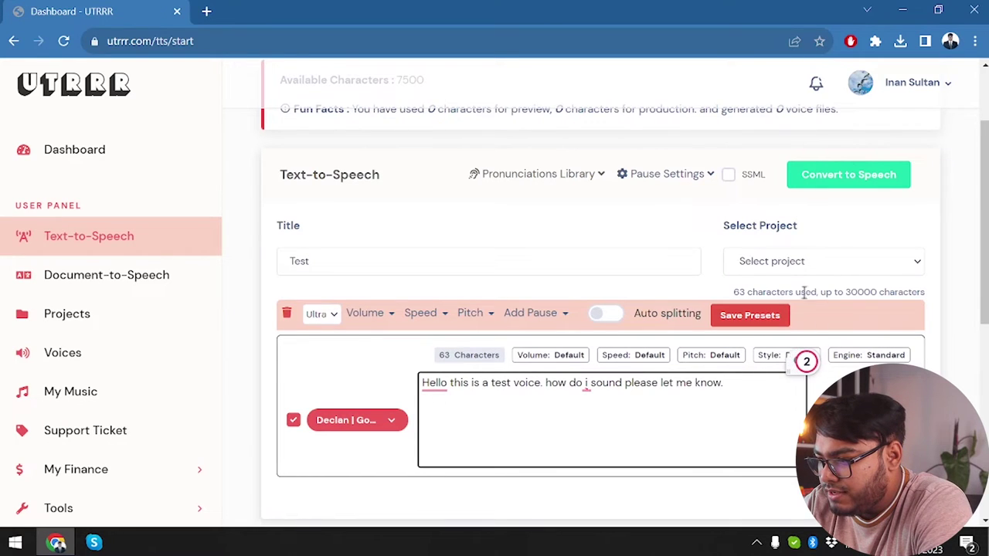
Convert the Test text to speech, play the Test clip, then close the player
left_click(846, 174)
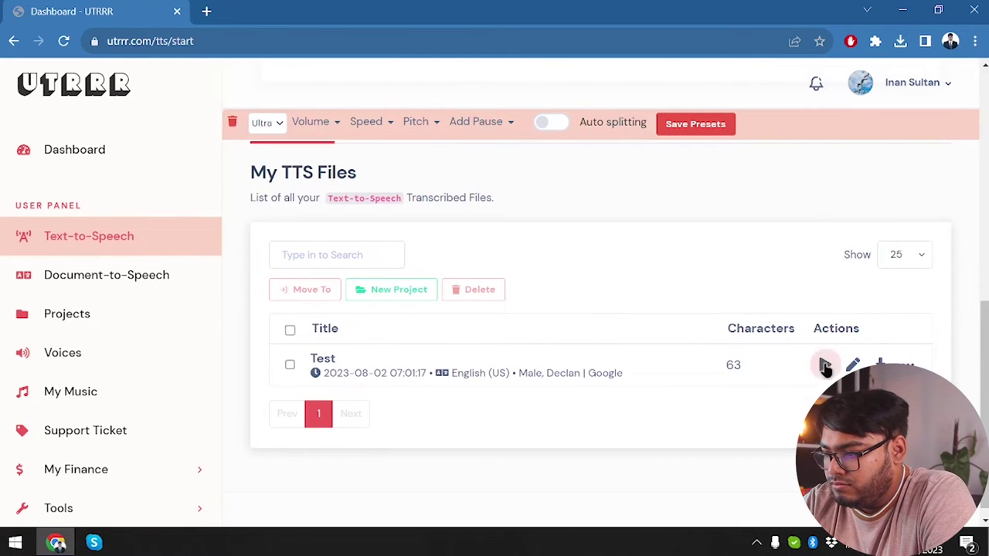
left_click(825, 365)
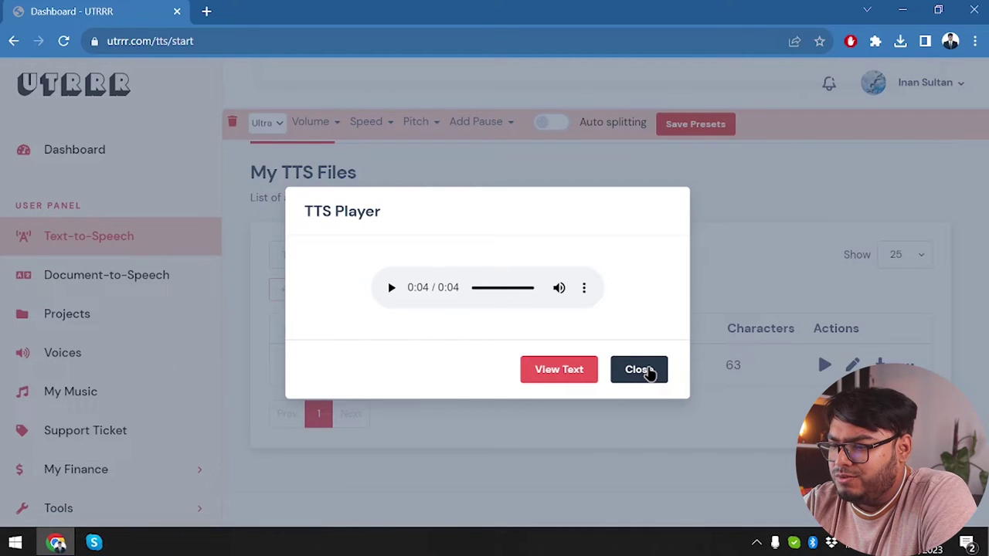
left_click(649, 373)
scroll(614, 283, "up", 5)
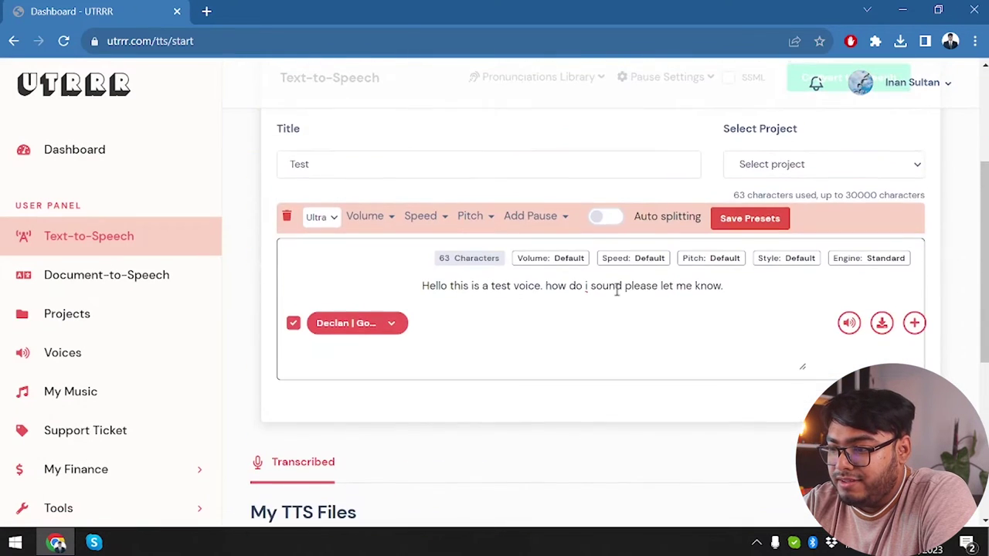
left_click(545, 306)
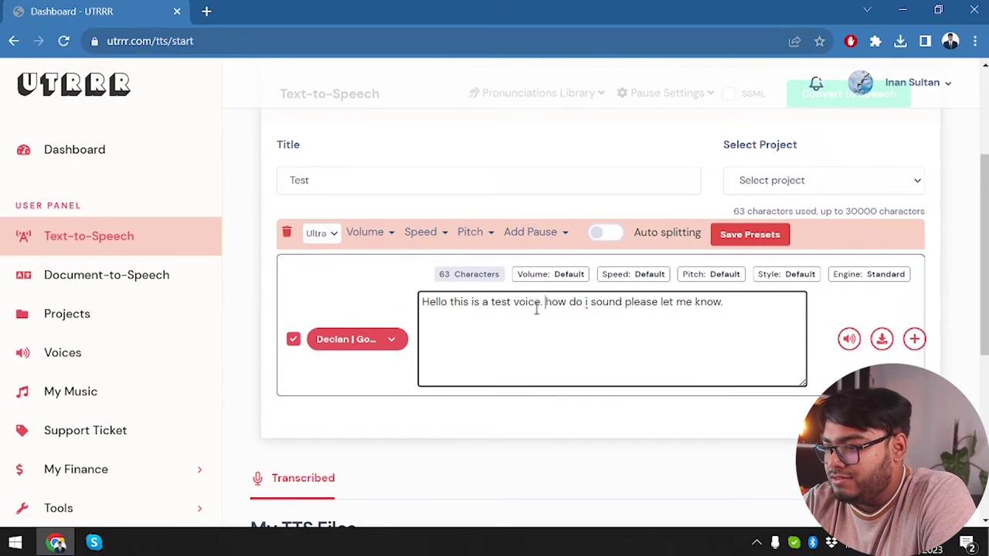
key("BackSpace")
key("BackSpace")
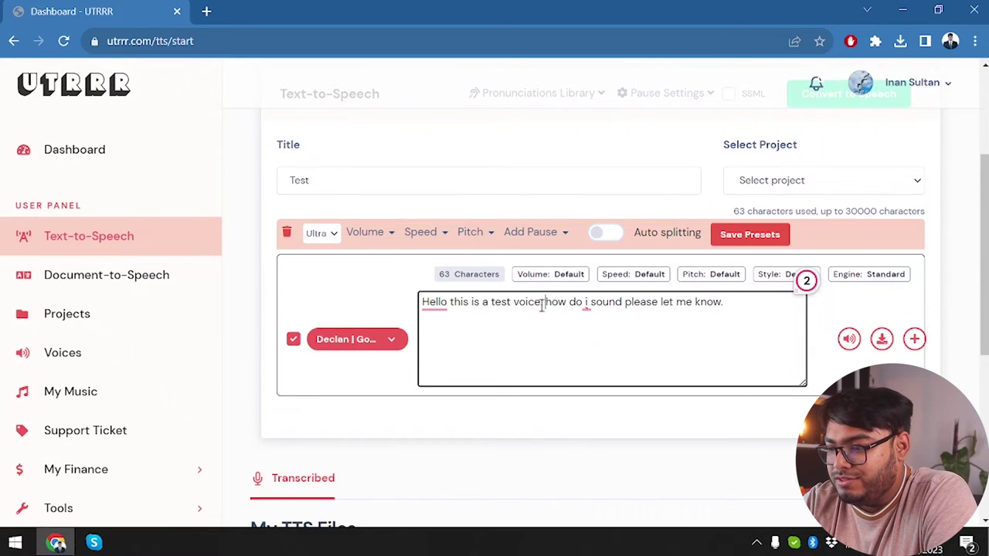
scroll(542, 306, "down", 3)
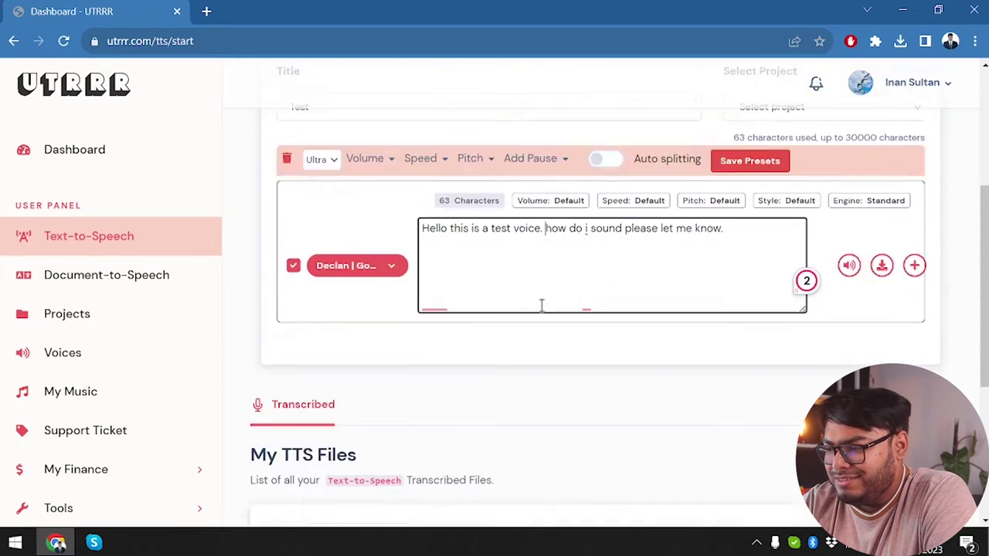
scroll(541, 306, "down", 1)
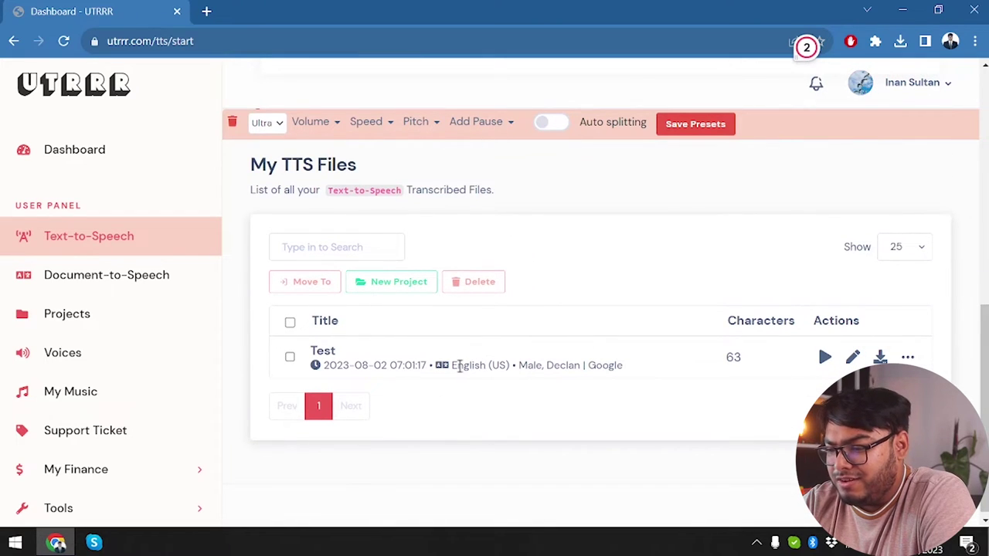
left_click_drag(458, 366, 473, 365)
left_click(474, 367)
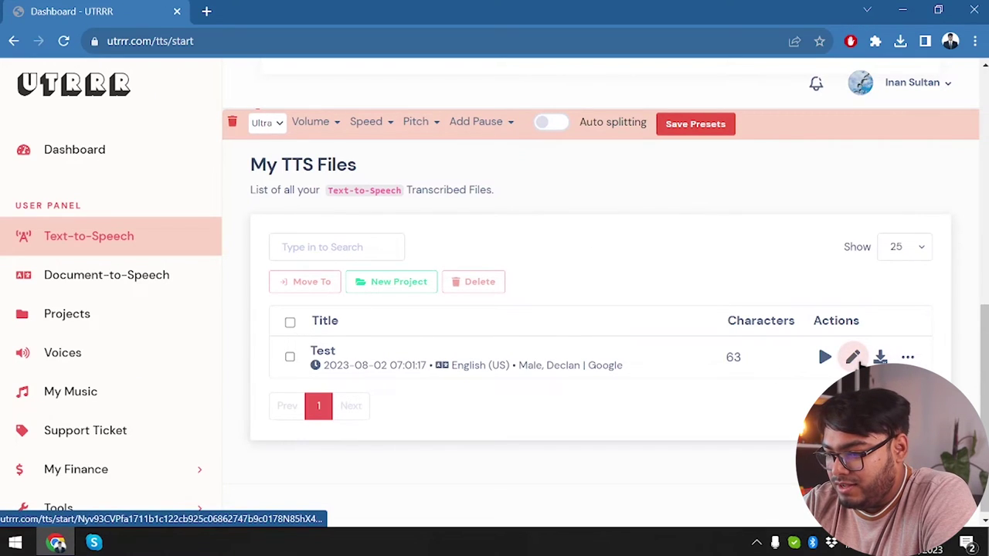
Load the Test file from My TTS Files into the editor and review its Declan line
left_click(853, 357)
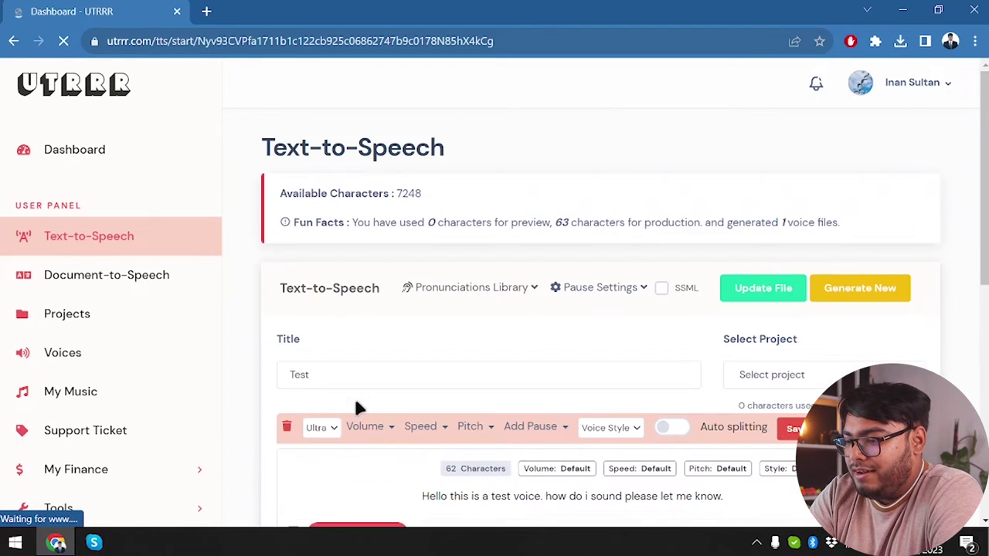
scroll(357, 404, "down", 2)
scroll(356, 408, "down", 1)
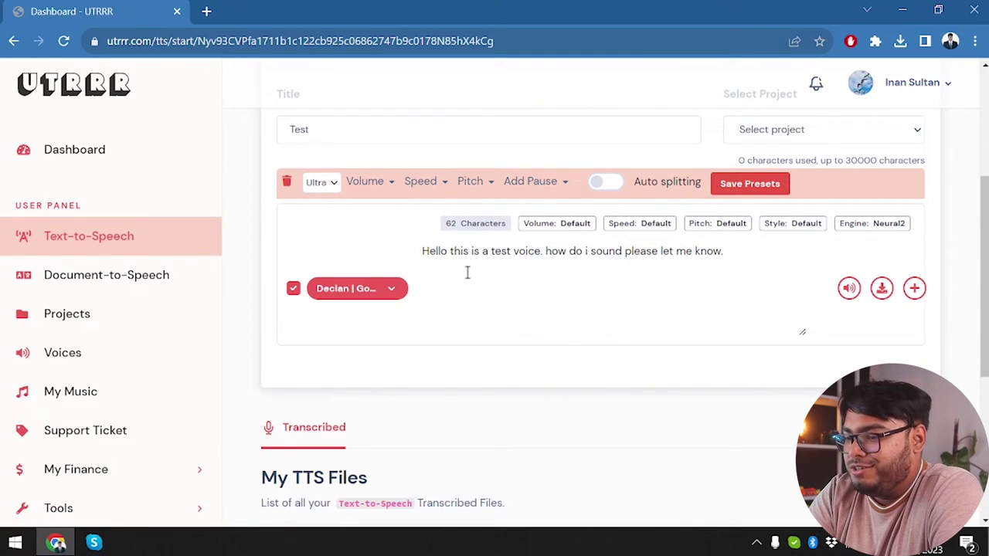
scroll(456, 271, "up", 2)
scroll(415, 347, "down", 3)
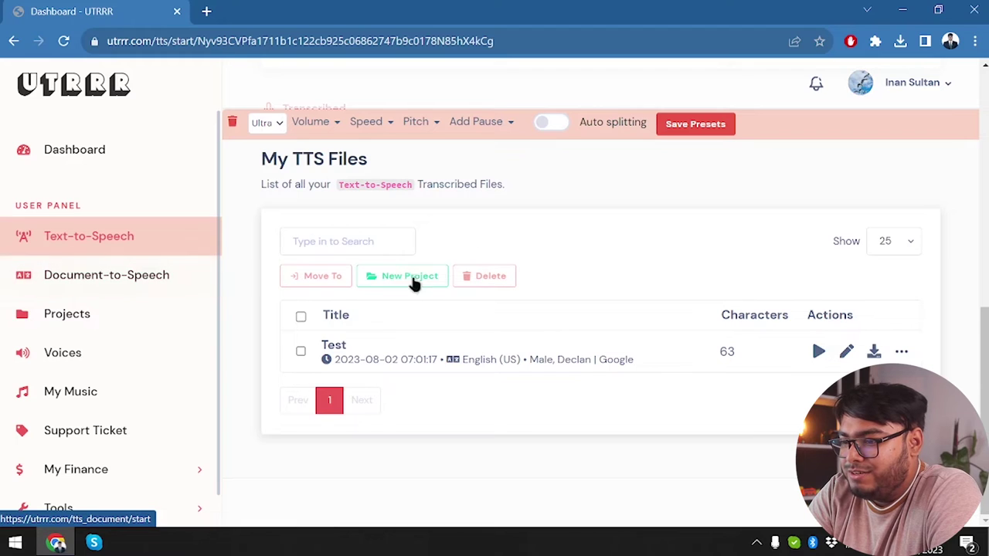
scroll(348, 330, "up", 2)
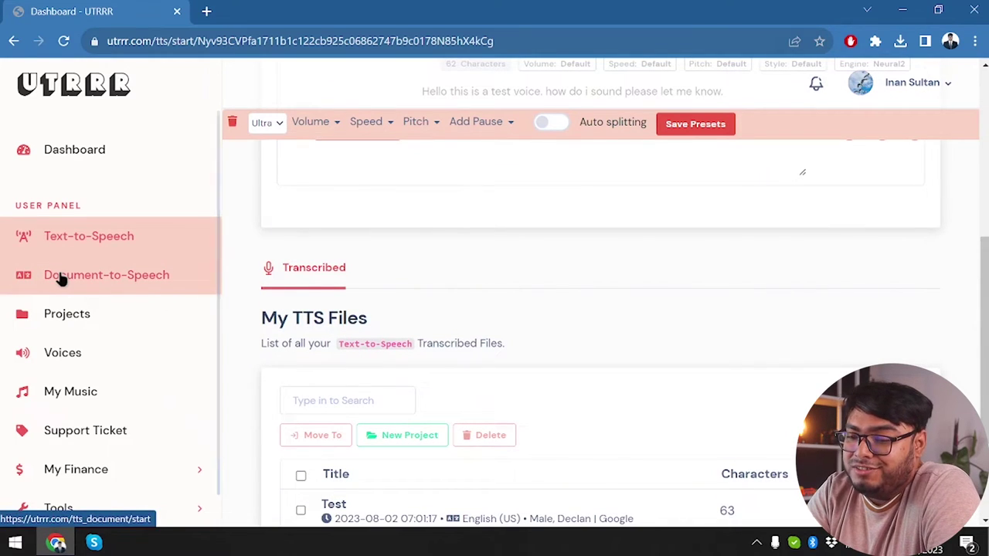
On Document-to-Speech, choose 'Can I Use A 4K Re... A 1080p TV.docx' from Desktop\temp\AI Generated
left_click(132, 279)
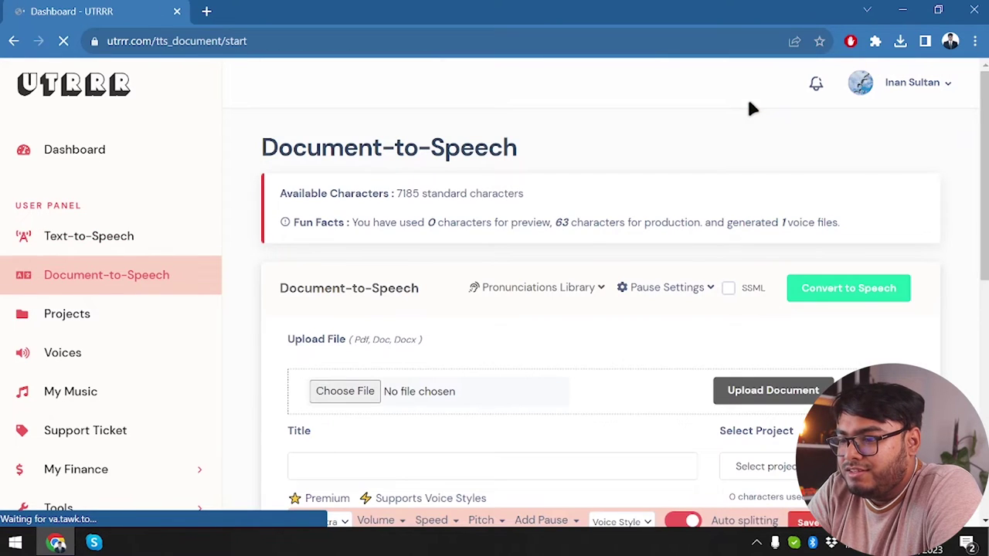
scroll(712, 207, "down", 1)
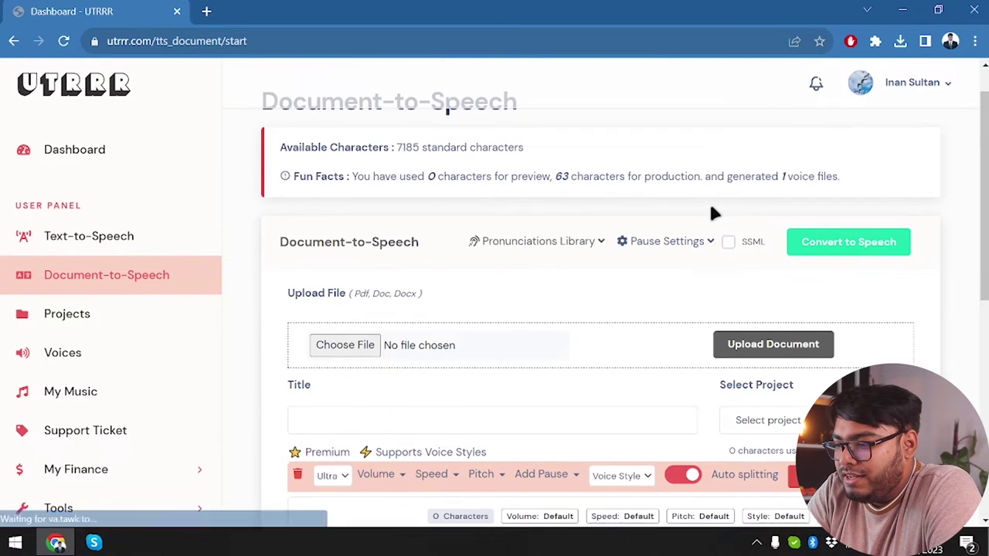
left_click(345, 348)
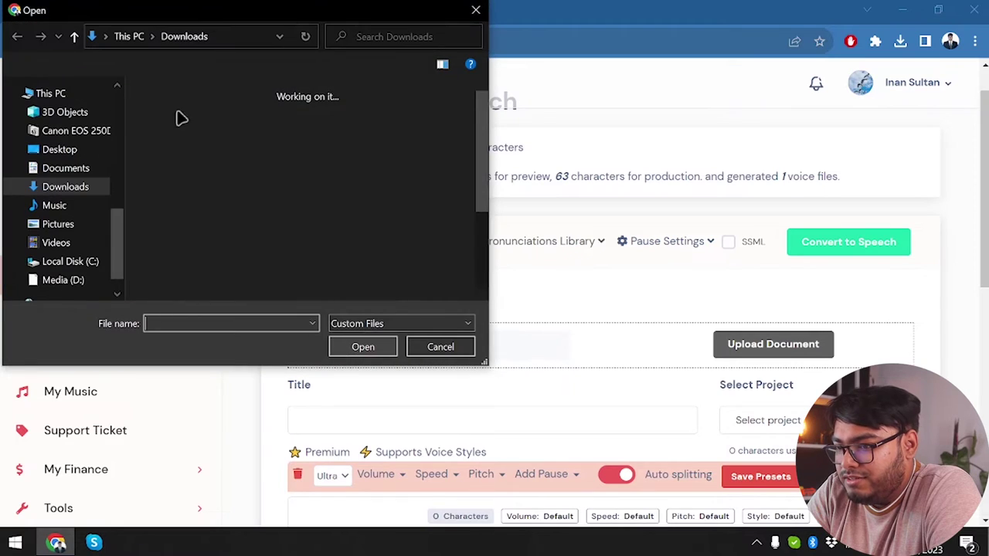
scroll(207, 164, "down", 2)
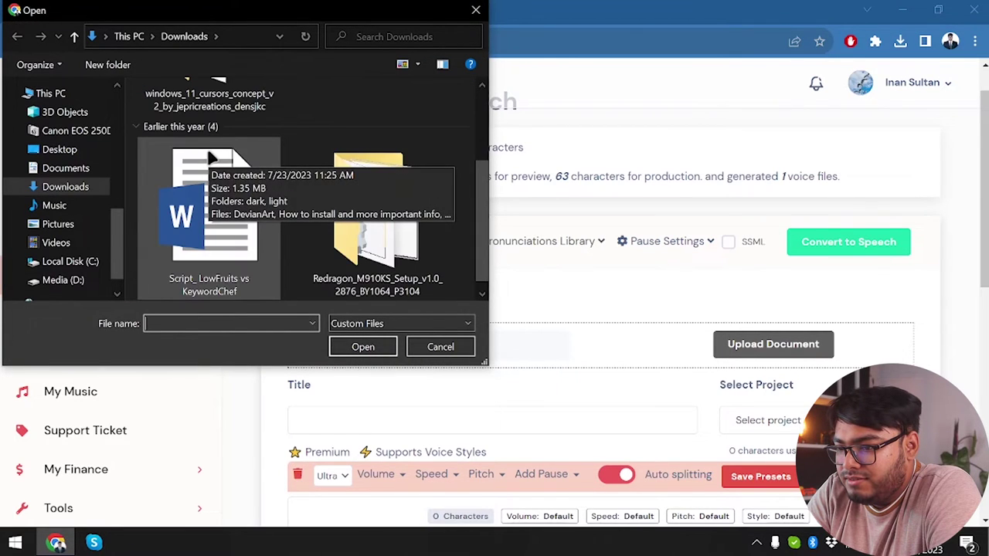
scroll(225, 205, "up", 2)
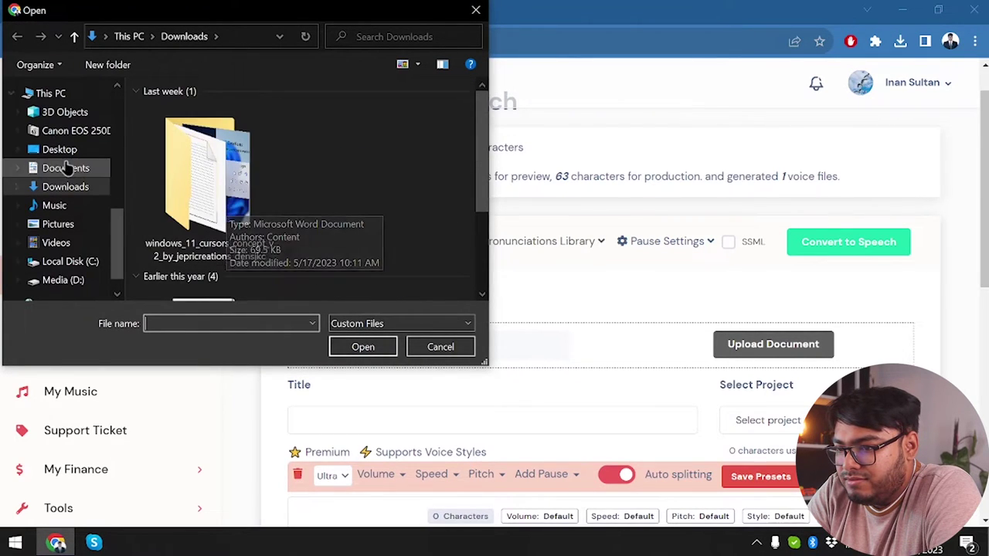
left_click(60, 149)
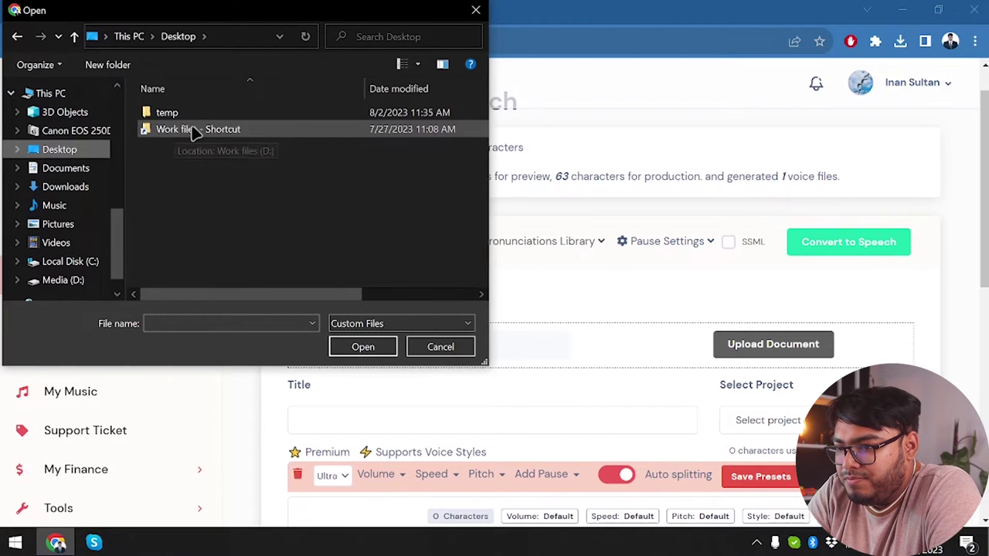
double_click(175, 115)
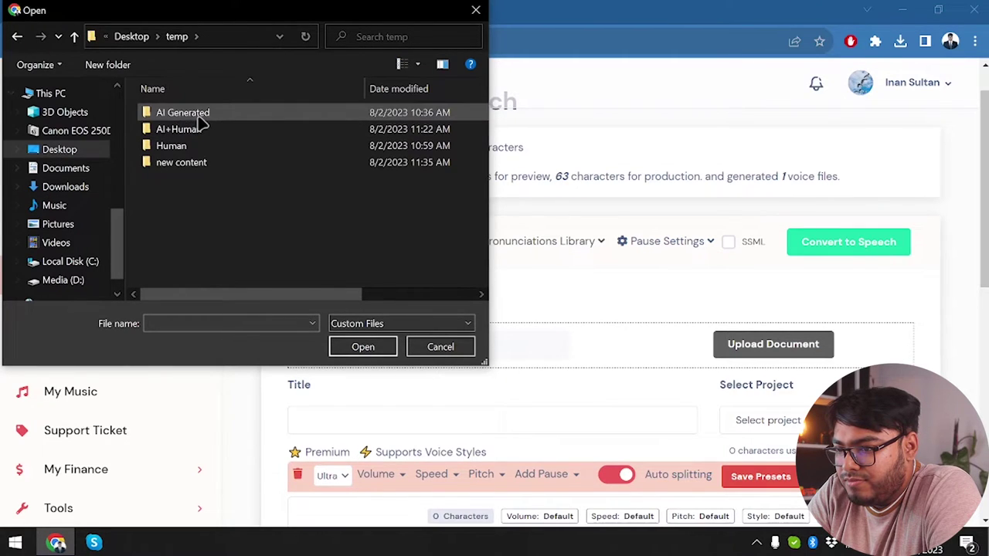
double_click(193, 115)
double_click(198, 112)
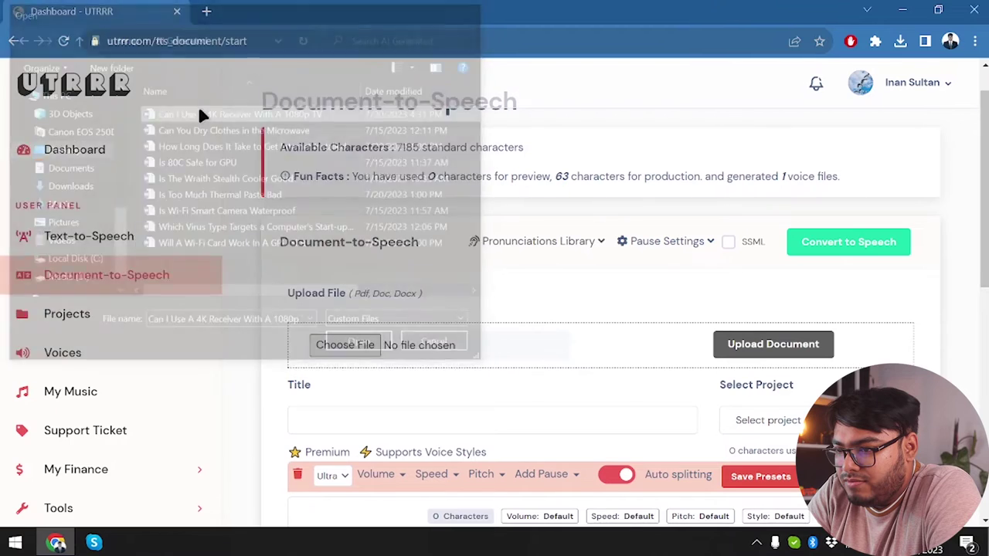
scroll(433, 402, "down", 1)
Upload the 4K receiver document and scroll through its Declan-voiced sentence blocks
scroll(479, 456, "down", 1)
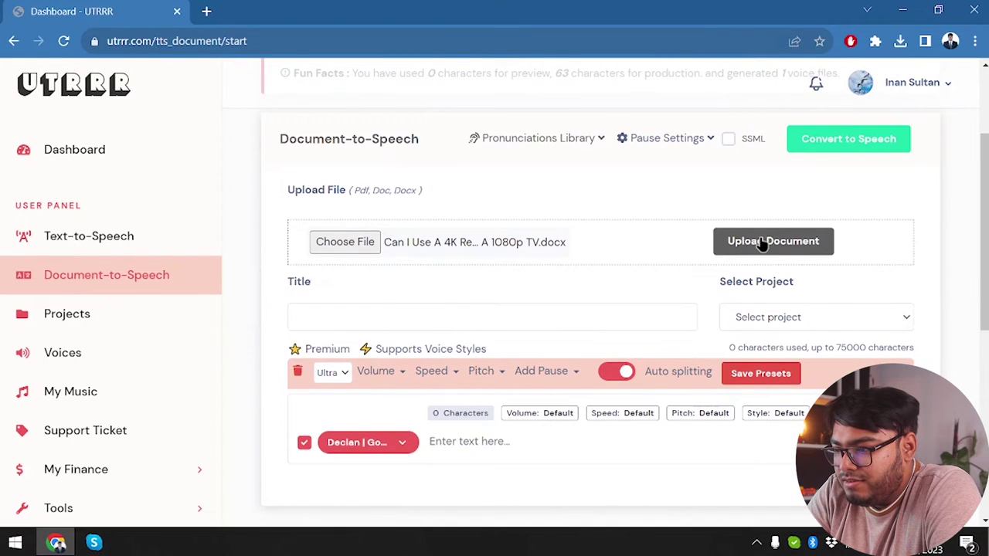
left_click(762, 248)
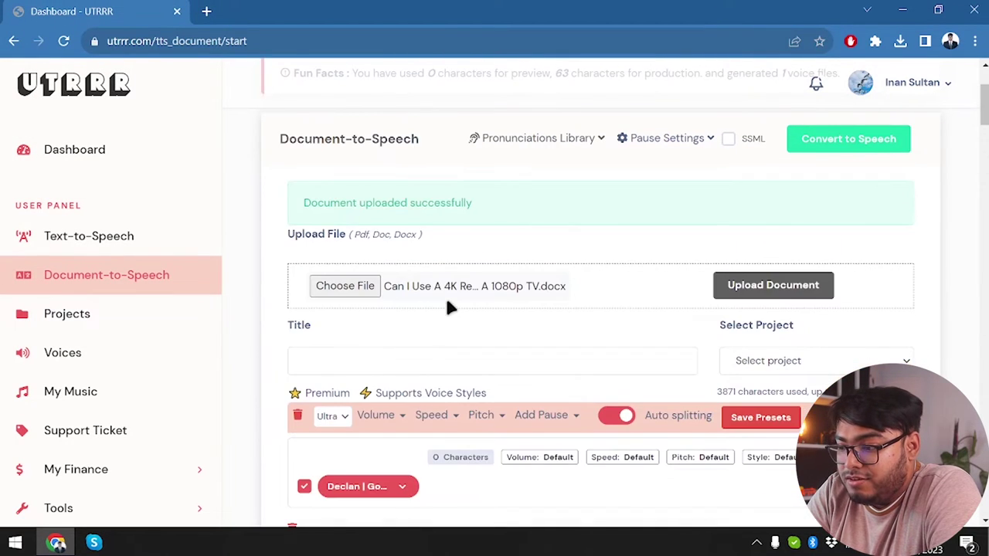
scroll(446, 307, "down", 1)
scroll(447, 301, "down", 3)
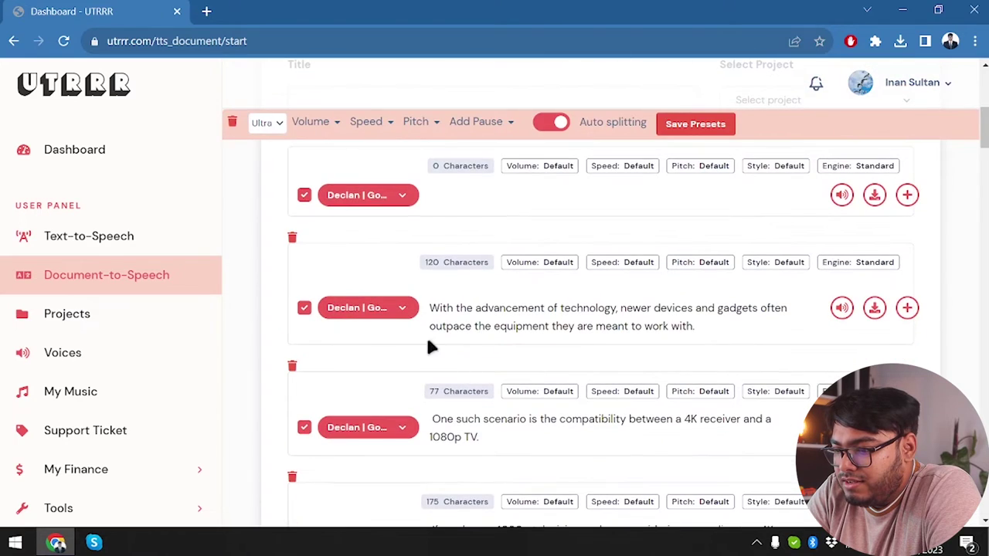
scroll(399, 334, "down", 10)
scroll(399, 335, "down", 10)
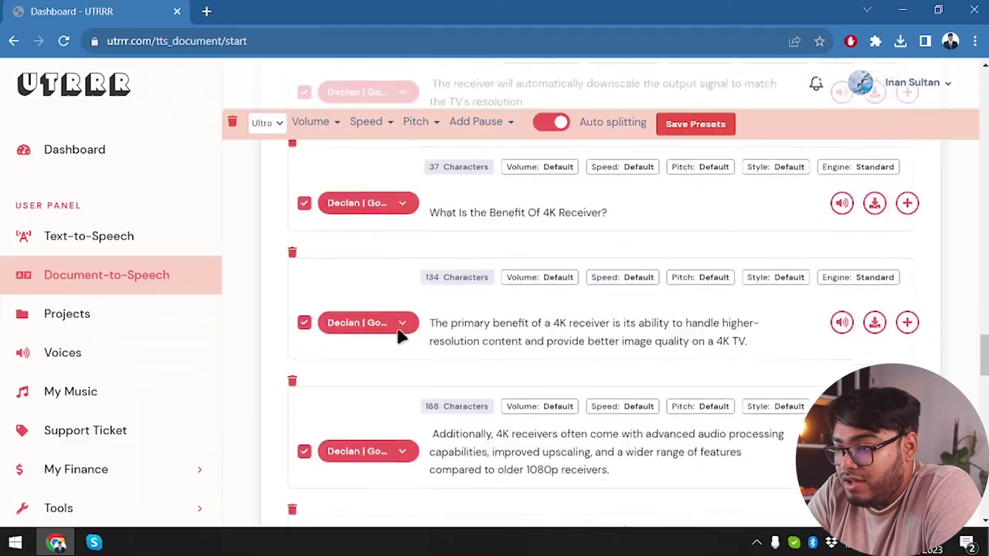
scroll(398, 336, "down", 10)
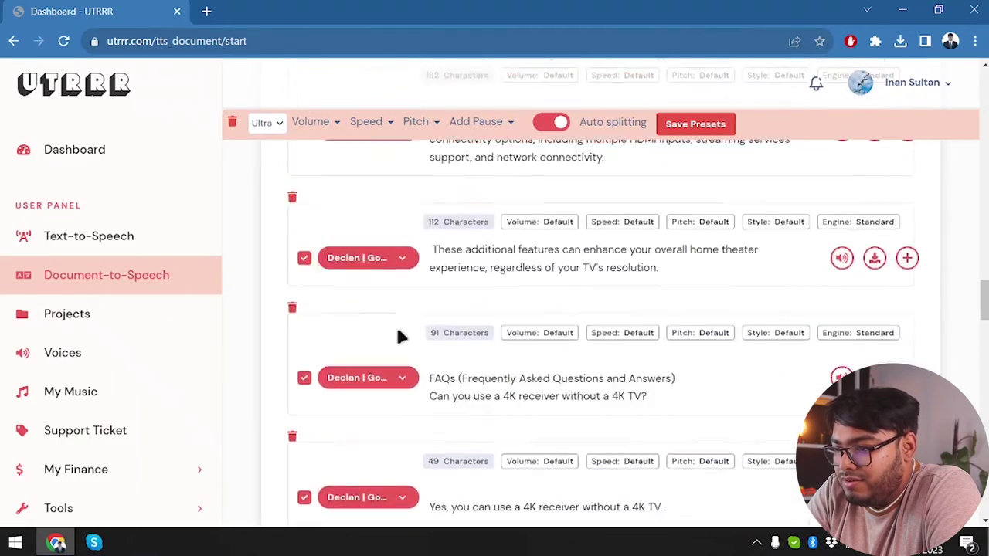
Turn off auto splitting at full stops
left_click(545, 126)
scroll(552, 309, "up", 15)
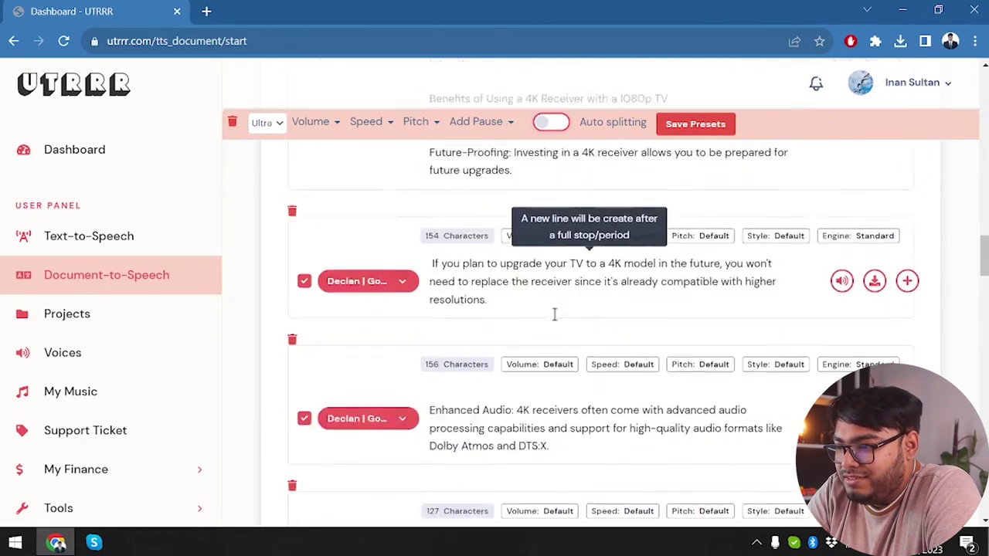
scroll(554, 315, "up", 5)
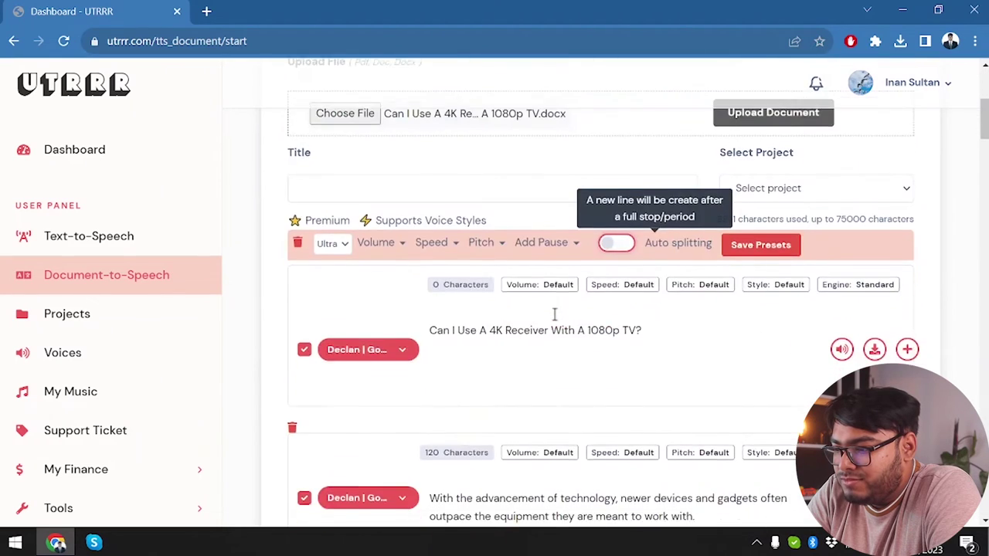
scroll(554, 313, "down", 2)
scroll(554, 313, "up", 3)
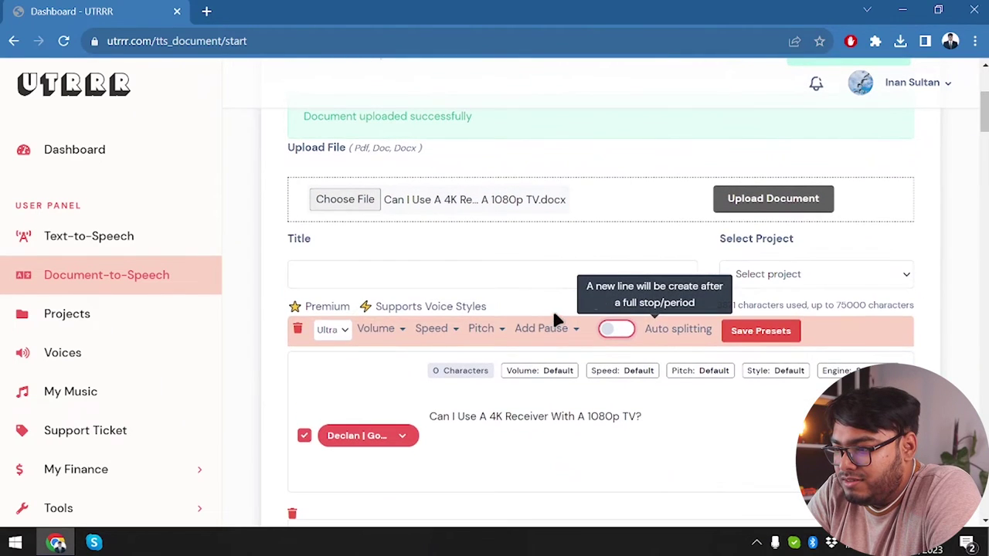
Re-upload the 4K receiver document as one unsplit text block
left_click(776, 201)
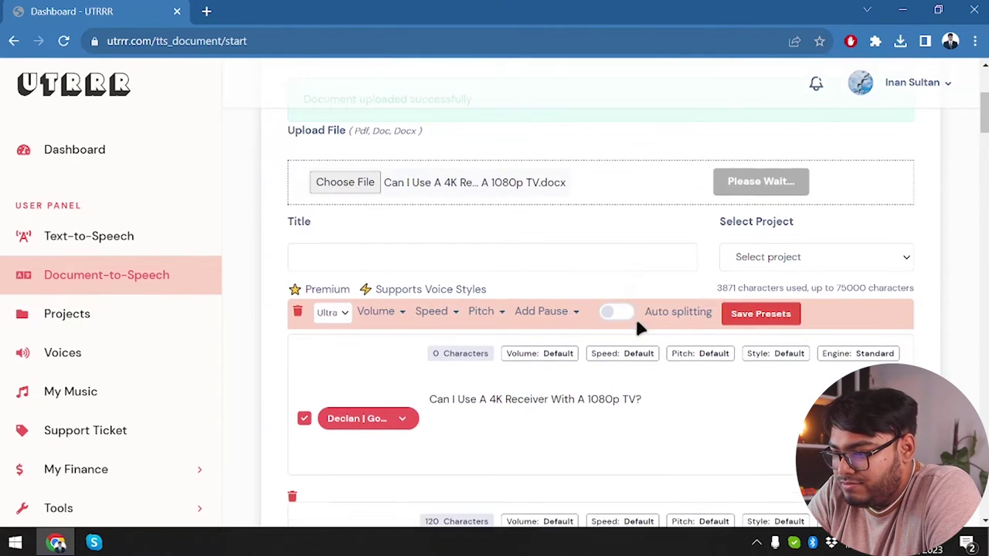
scroll(638, 326, "down", 9)
scroll(638, 323, "down", 15)
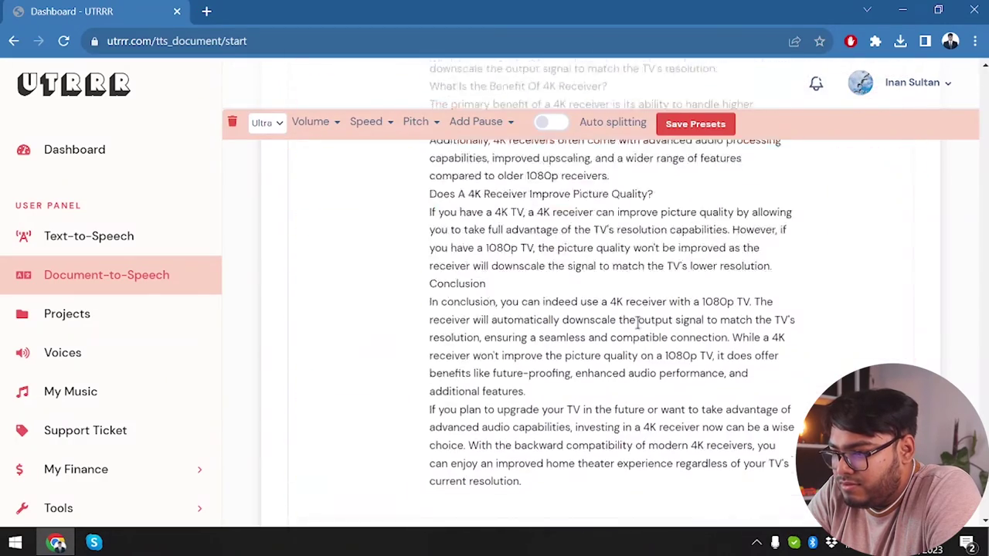
scroll(648, 273, "up", 20)
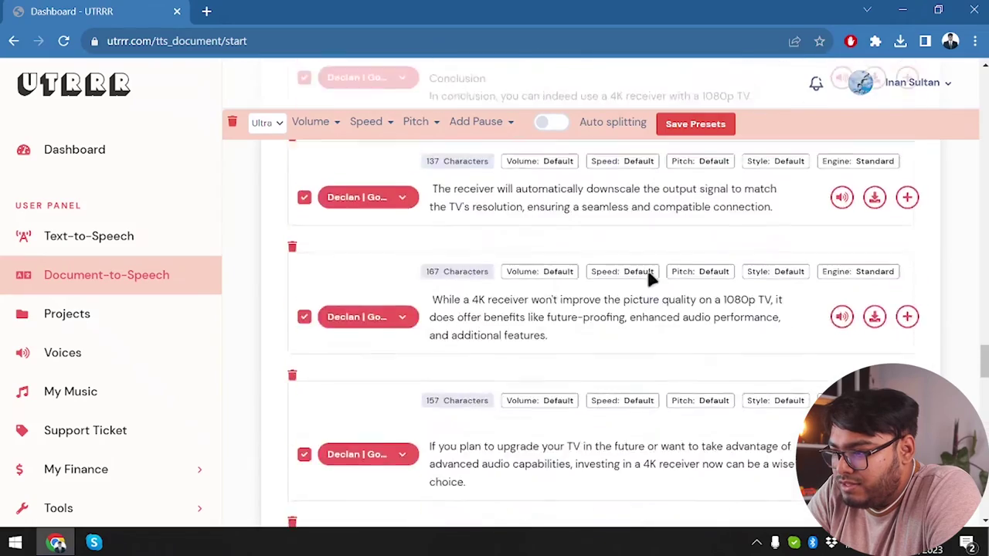
scroll(649, 274, "up", 10)
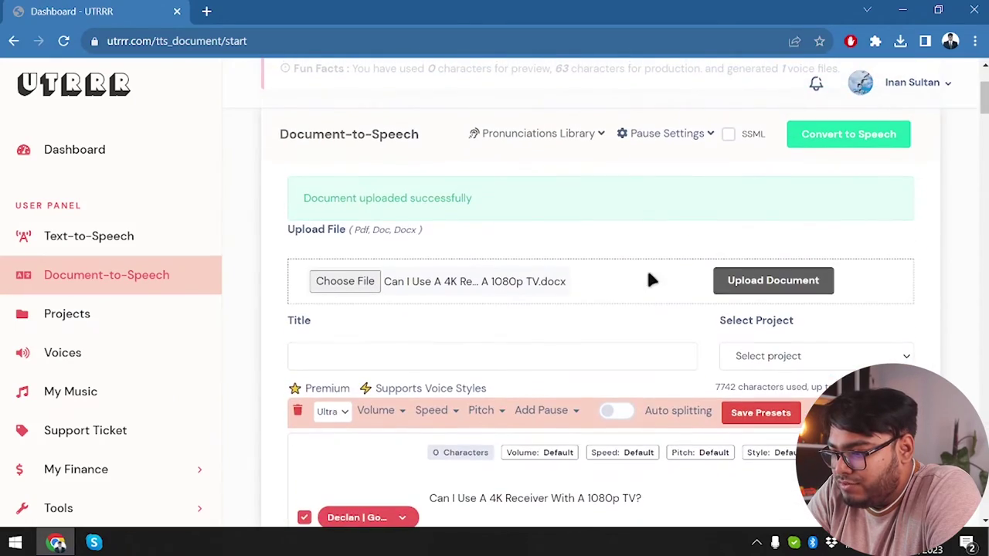
scroll(649, 278, "down", 2)
Title the conversion 'test 2', leaving the project unselected
left_click(547, 227)
type("test 2")
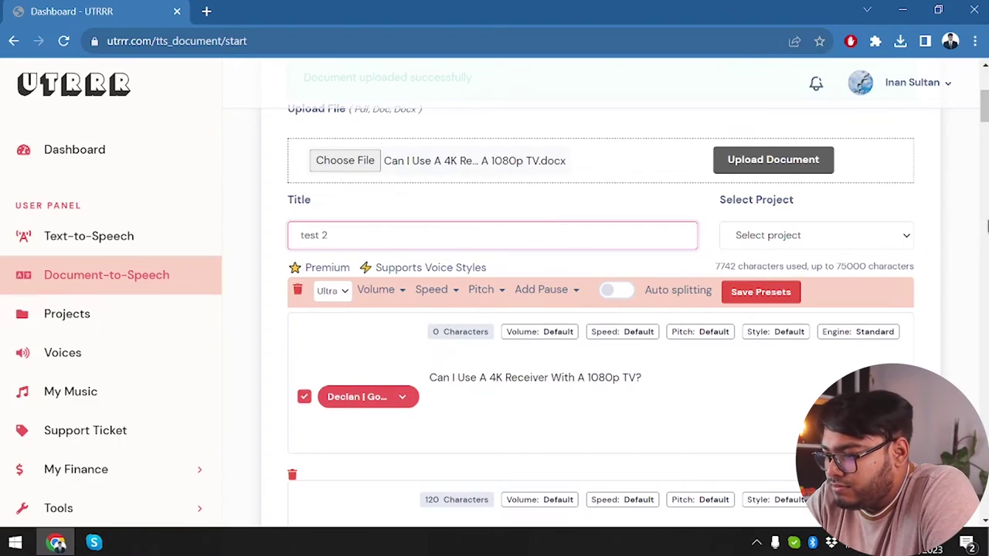
left_click(873, 236)
left_click(880, 275)
scroll(880, 273, "down", 10)
scroll(880, 273, "down", 10)
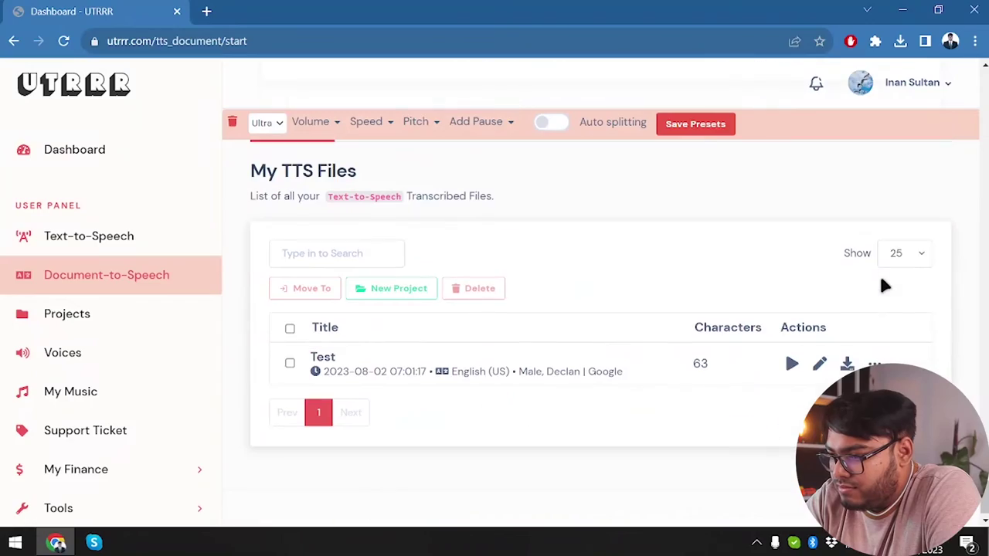
scroll(680, 347, "up", 10)
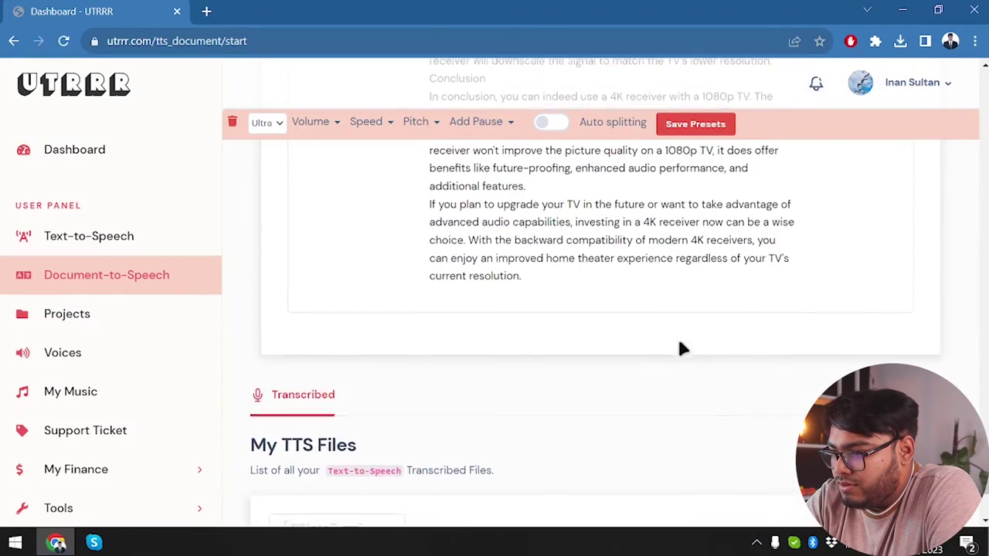
scroll(680, 348, "up", 15)
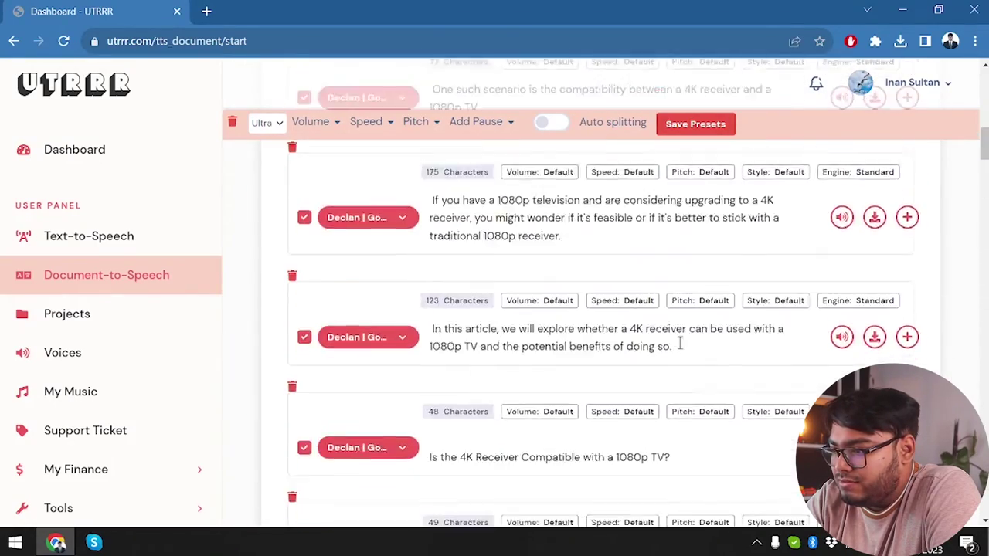
scroll(678, 344, "up", 5)
Try converting test 2 twice; refused because 7742 characters exceed the 7185 available
scroll(680, 349, "down", 3)
scroll(664, 386, "up", 3)
scroll(649, 421, "down", 10)
scroll(641, 418, "down", 15)
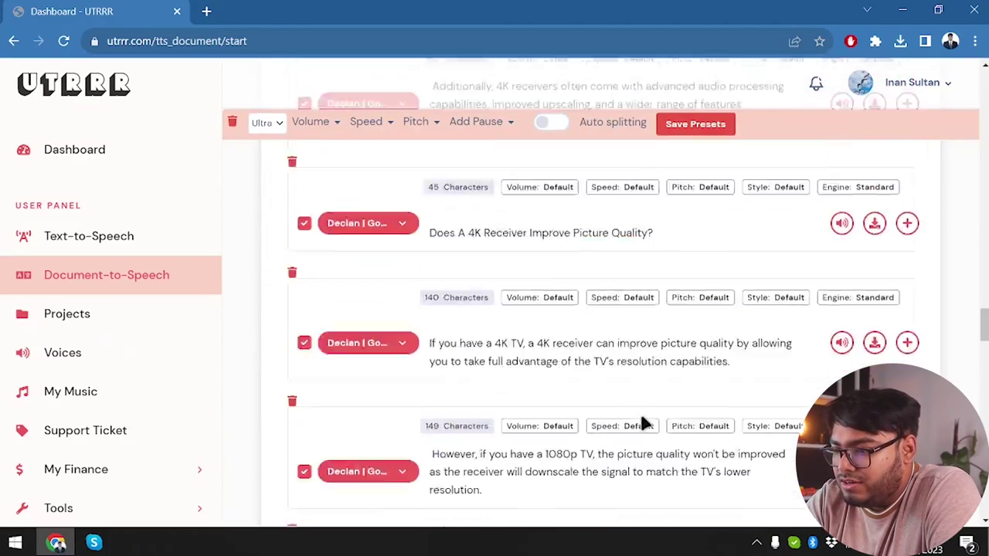
scroll(641, 418, "down", 10)
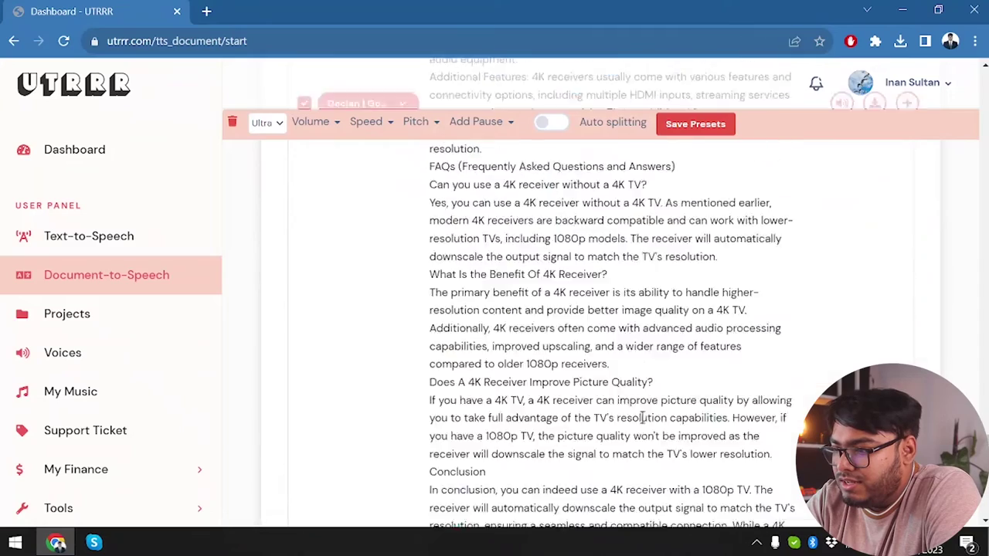
scroll(642, 418, "up", 15)
scroll(641, 417, "up", 20)
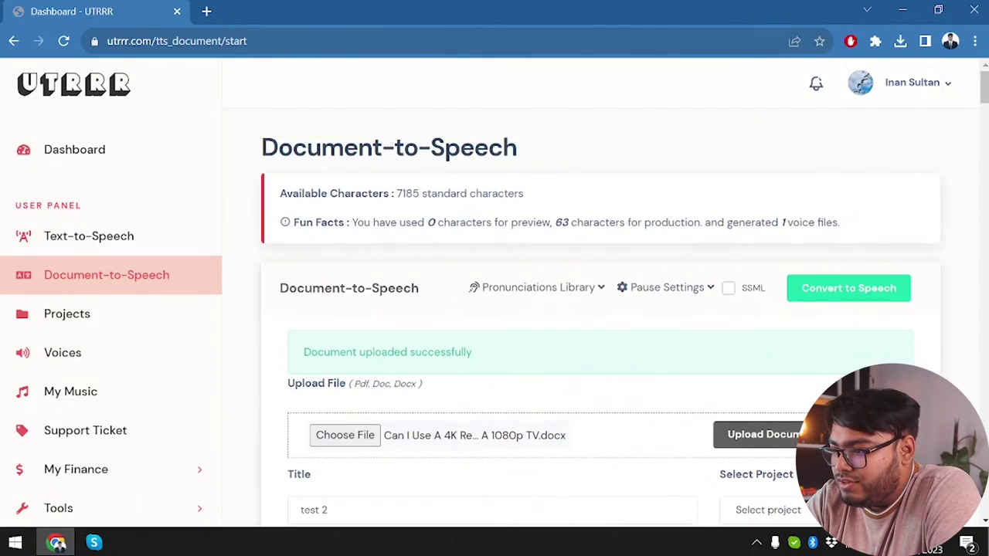
left_click(857, 288)
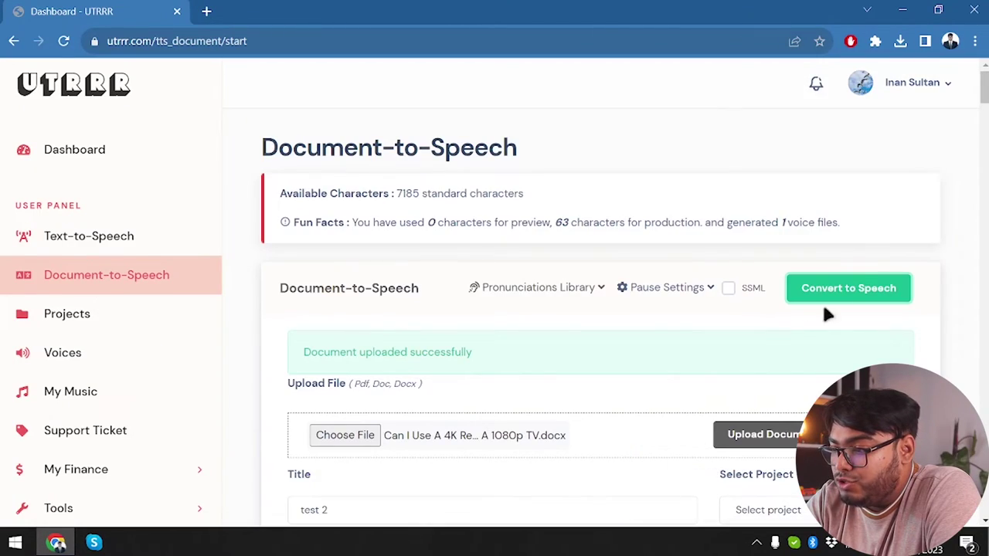
left_click(850, 289)
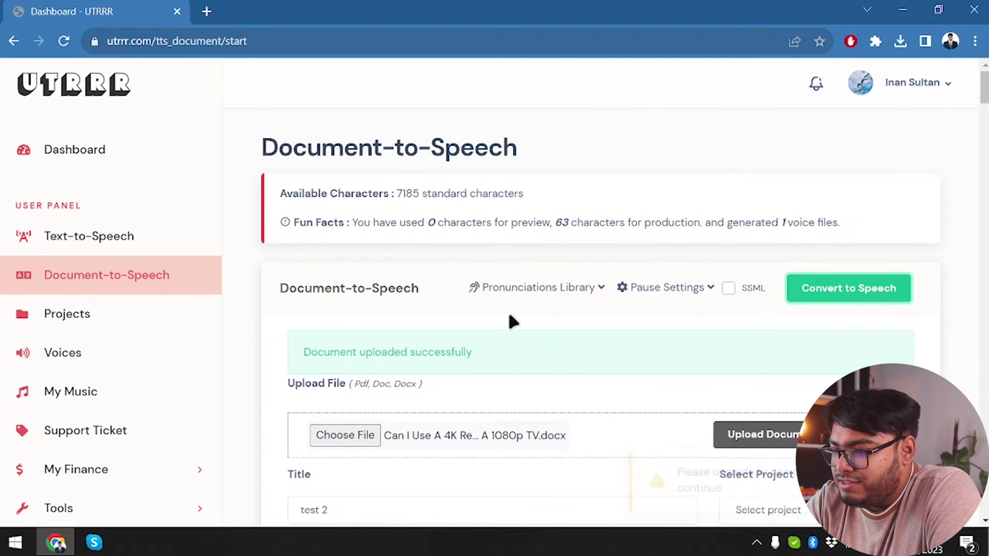
scroll(748, 354, "down", 3)
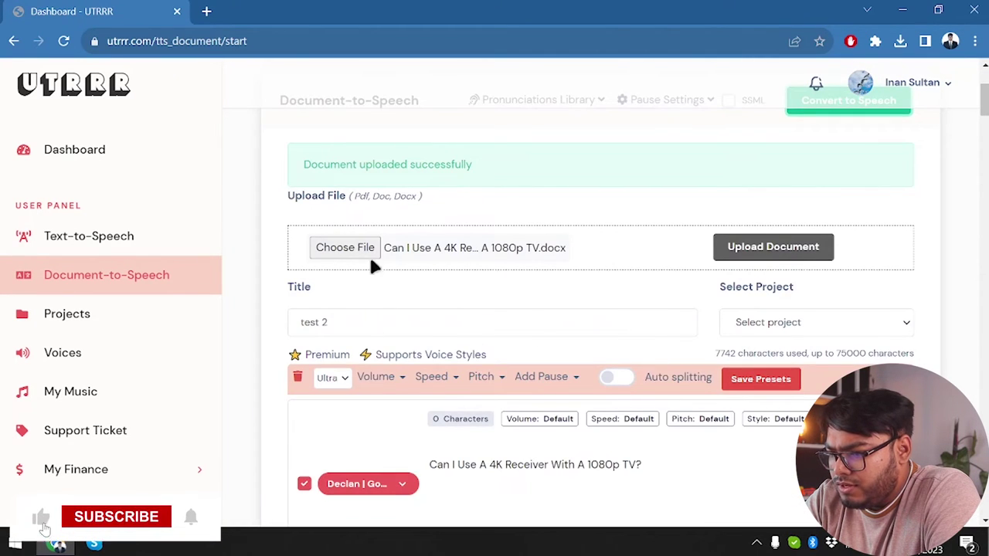
Pick the 4K receiver document from the Desktop and upload it
left_click(345, 249)
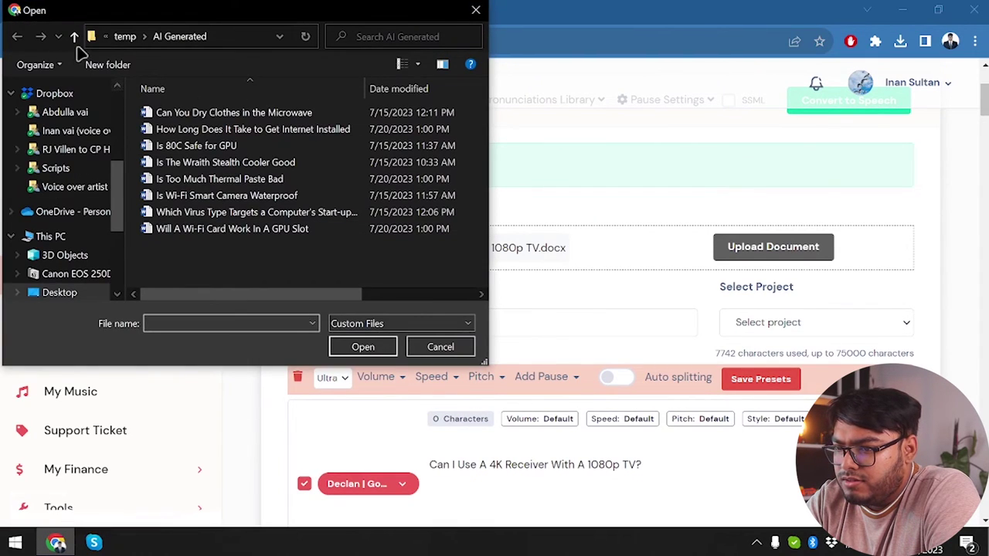
left_click(74, 39)
left_click(75, 39)
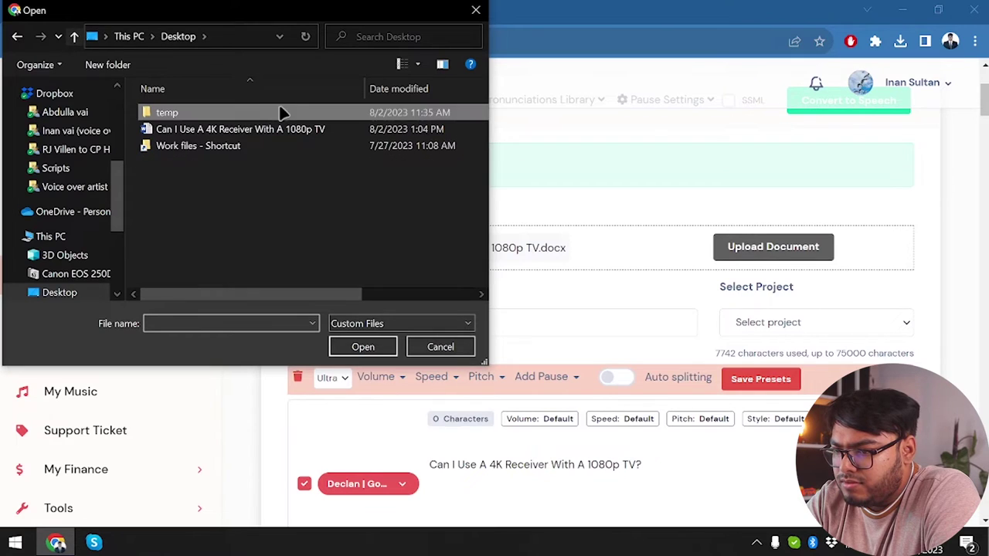
double_click(325, 131)
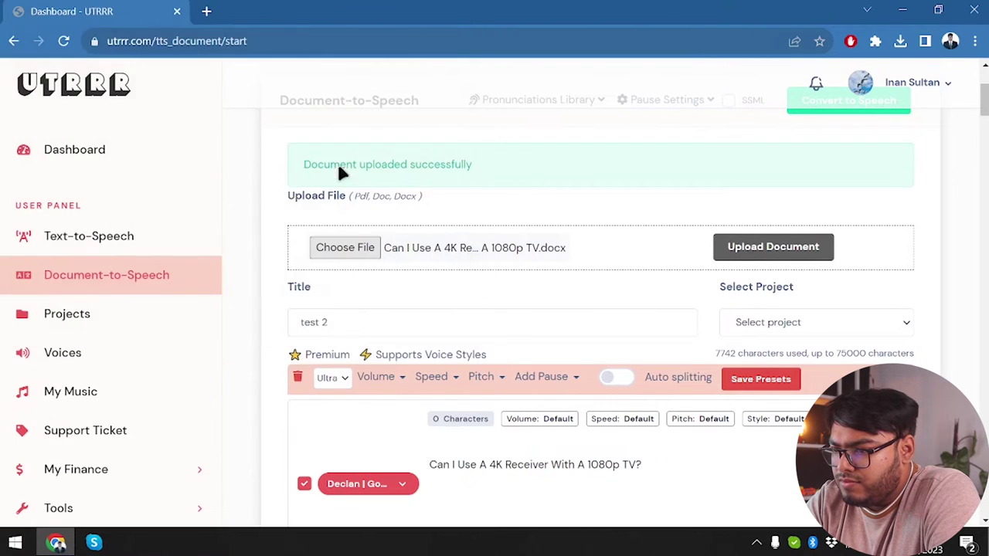
left_click(766, 250)
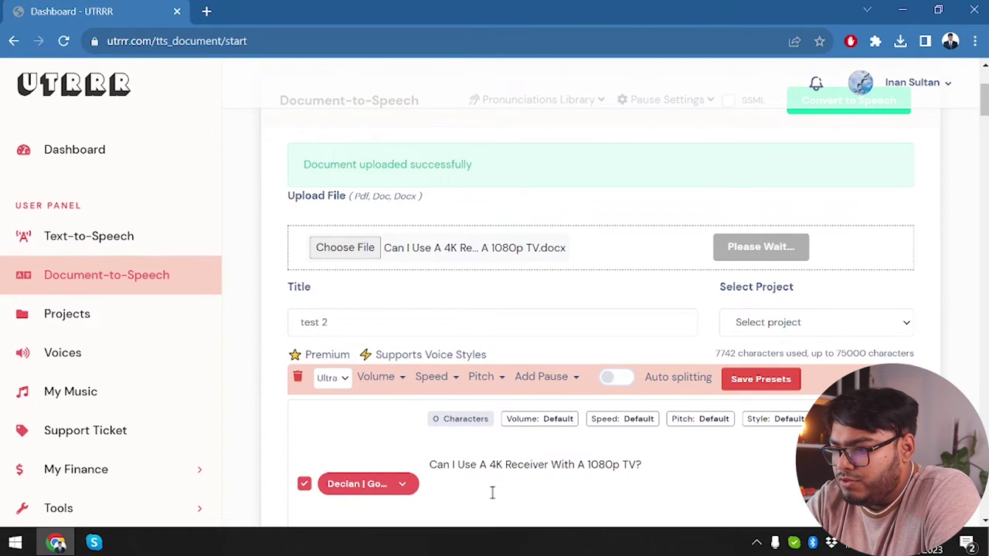
Delete the extra text block and re-upload, leaving a heading plus a 309-character paragraph
scroll(674, 328, "down", 1)
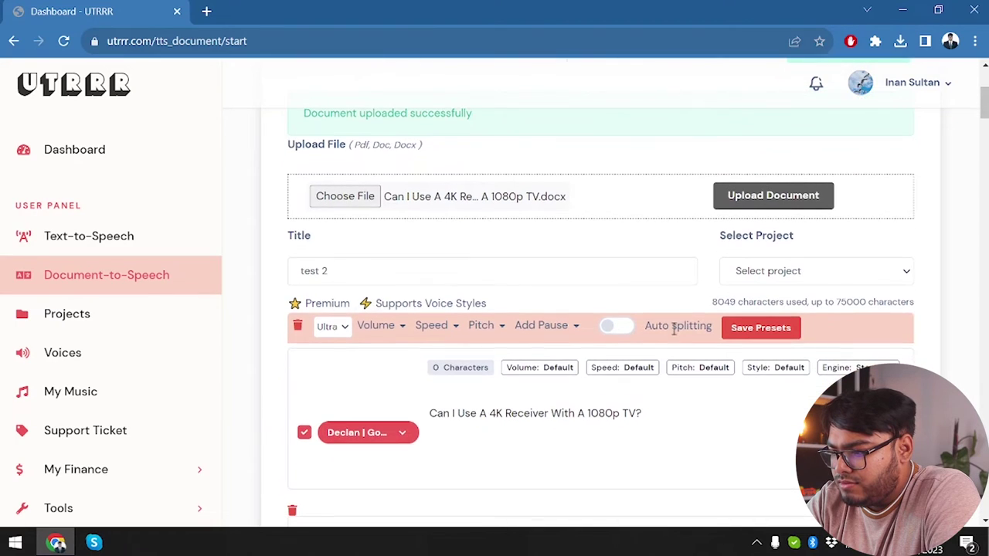
left_click(295, 329)
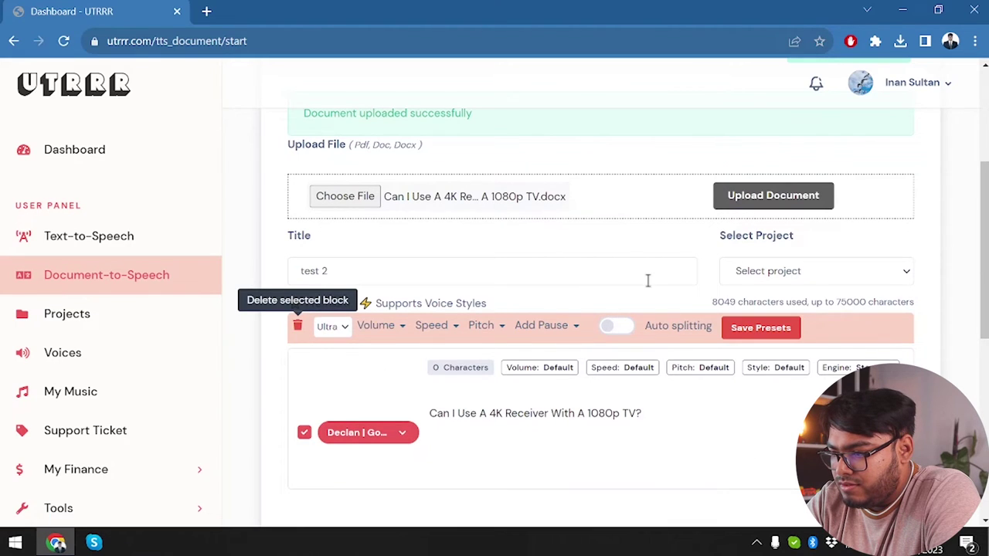
left_click(748, 198)
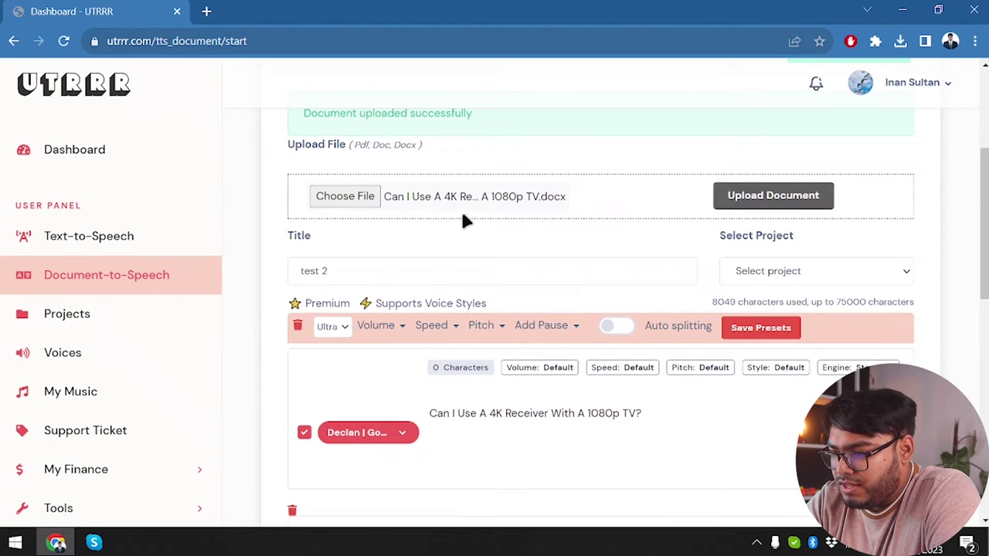
scroll(511, 448, "down", 4)
scroll(512, 456, "up", 5)
scroll(512, 449, "down", 3)
scroll(511, 450, "up", 1)
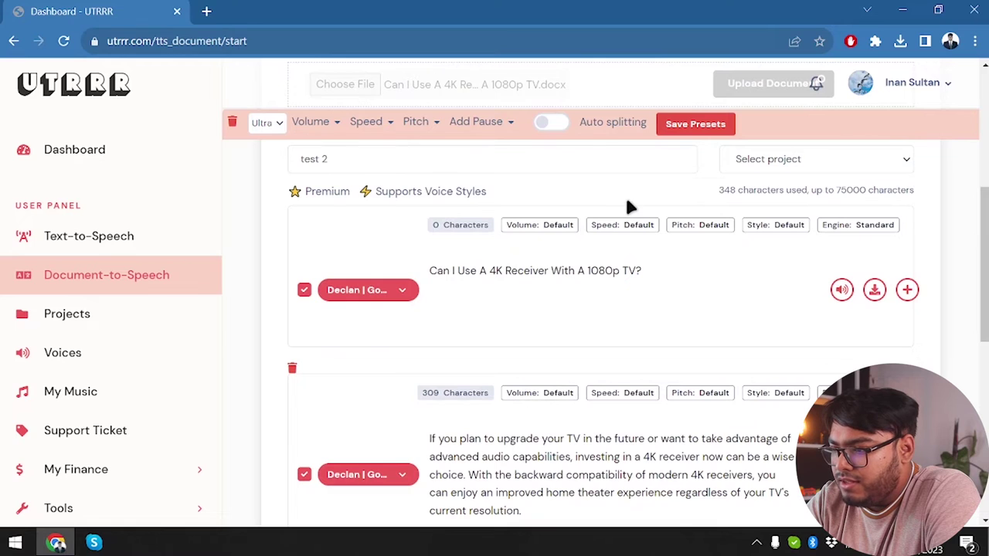
scroll(629, 205, "up", 5)
Convert test 2 into a 348-character Declan clip and play it back
left_click(872, 281)
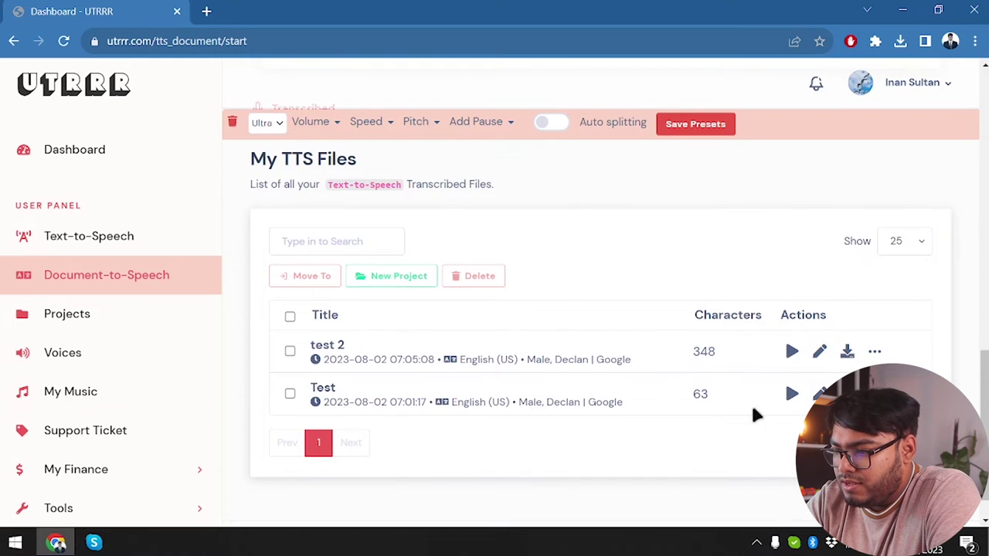
left_click(791, 351)
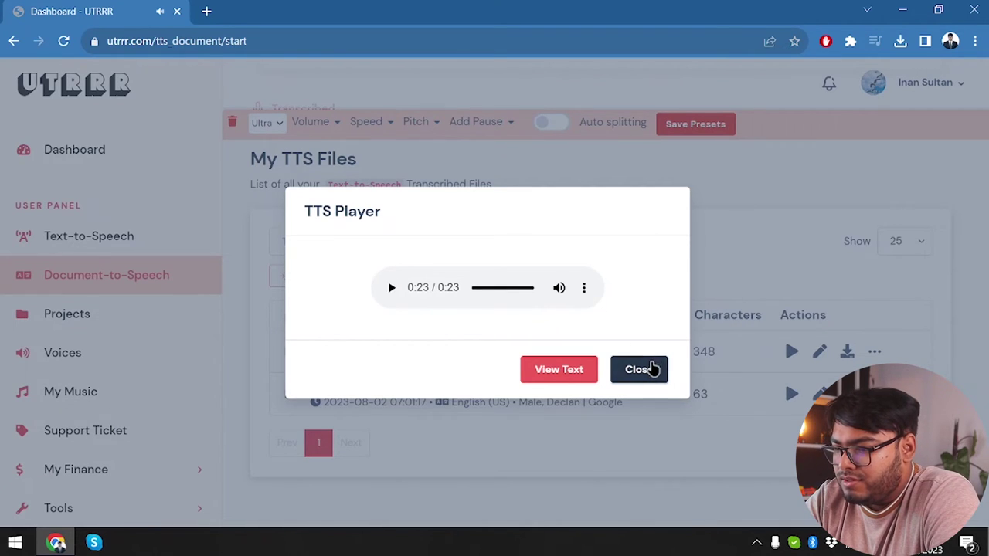
left_click(653, 369)
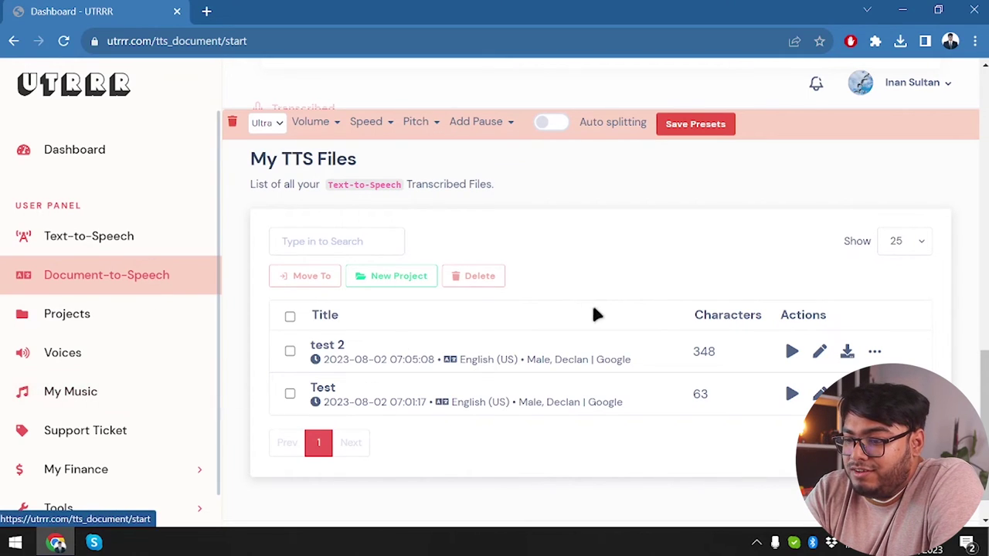
Browse the Voices page's voice type, gender and language filters, then go to My Music
left_click(62, 357)
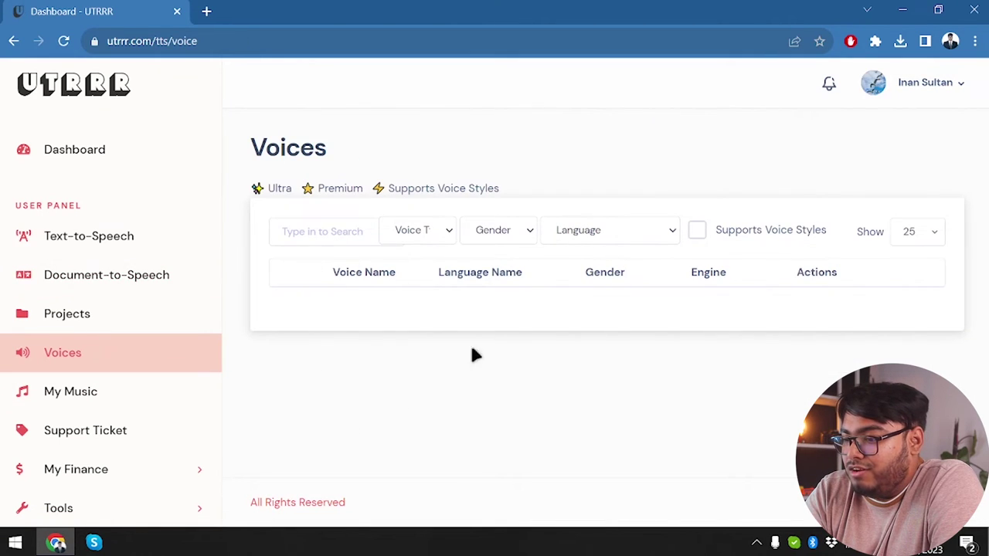
triple_click(429, 240)
left_click(430, 241)
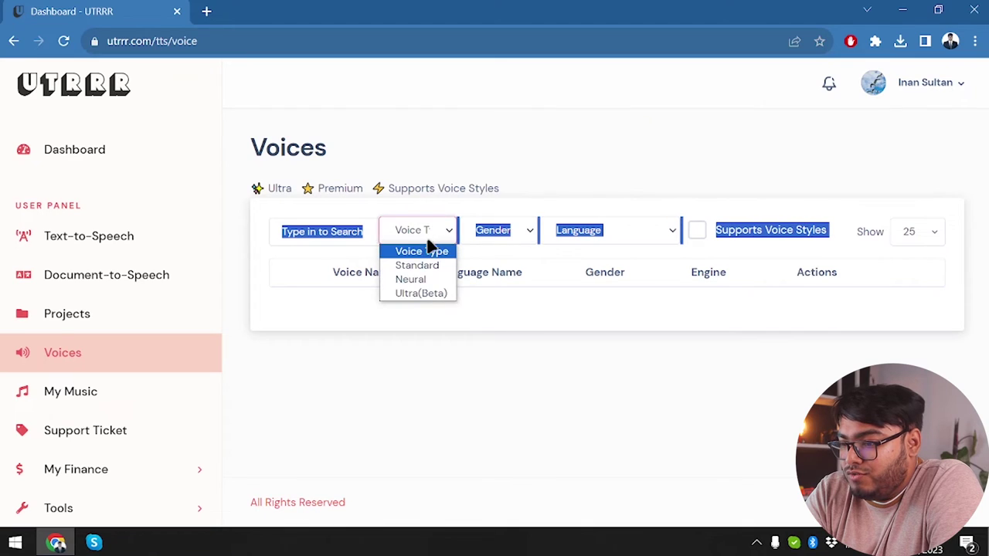
left_click(489, 236)
left_click(632, 251)
left_click(630, 232)
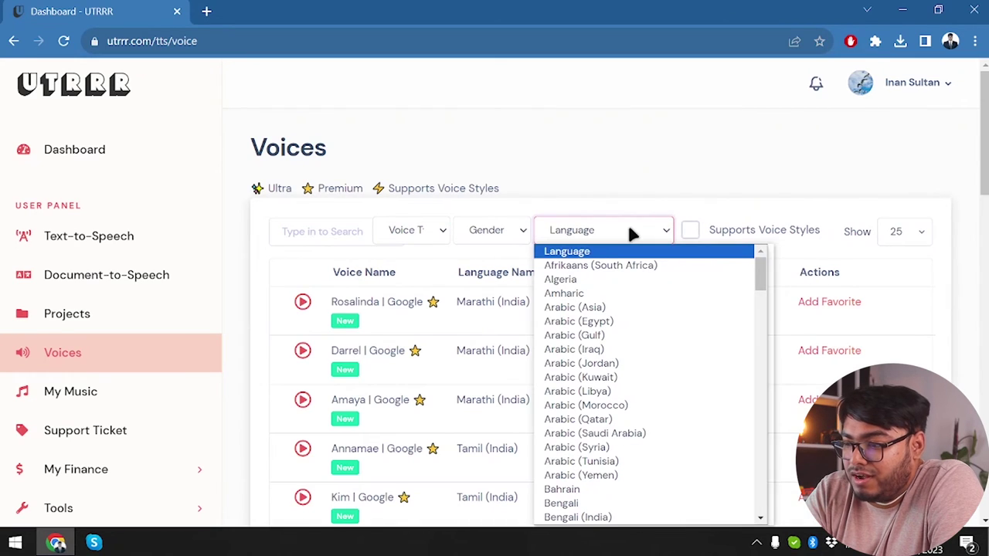
scroll(625, 382, "down", 10)
left_click(625, 151)
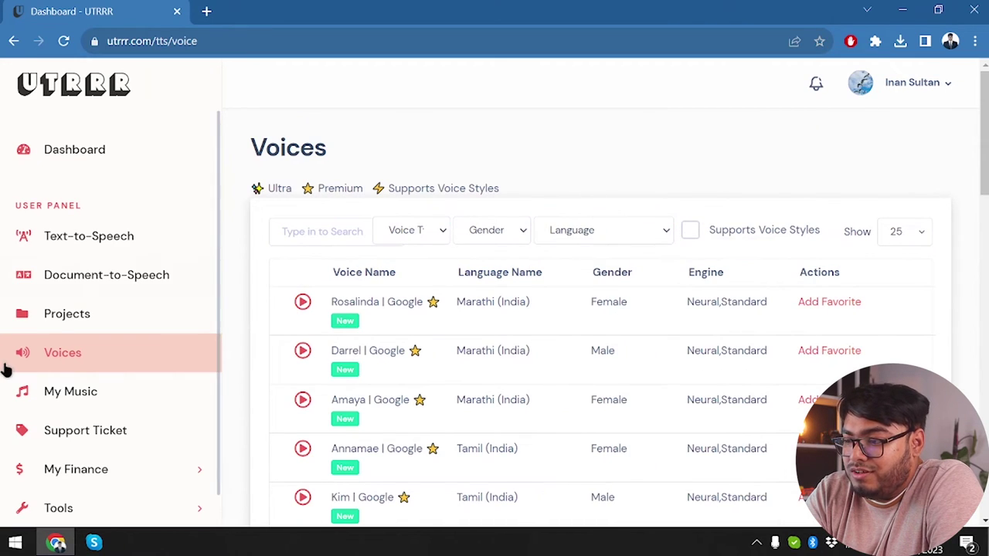
left_click(108, 402)
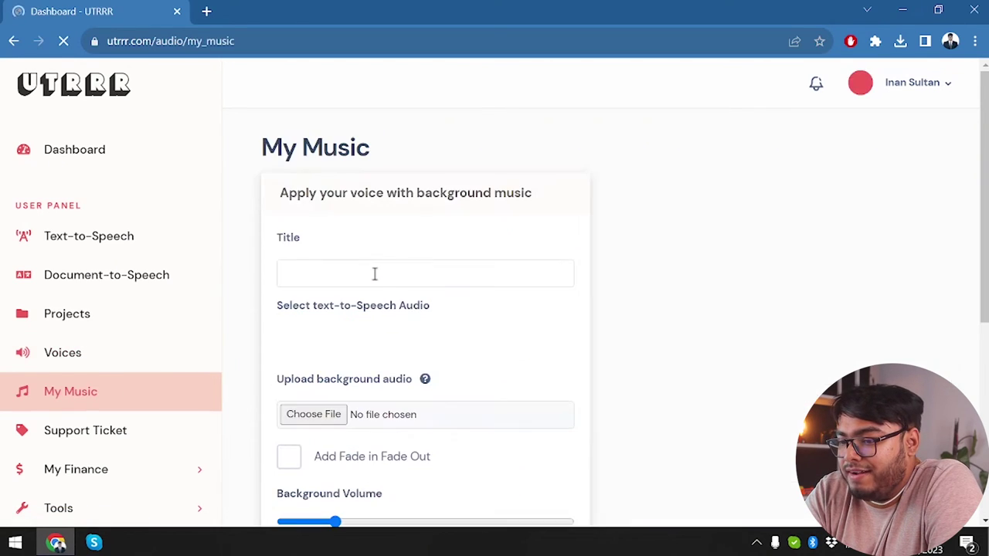
On My Music, try the background file picker and select test 2 as the speech audio
scroll(370, 363, "down", 2)
left_click(296, 276)
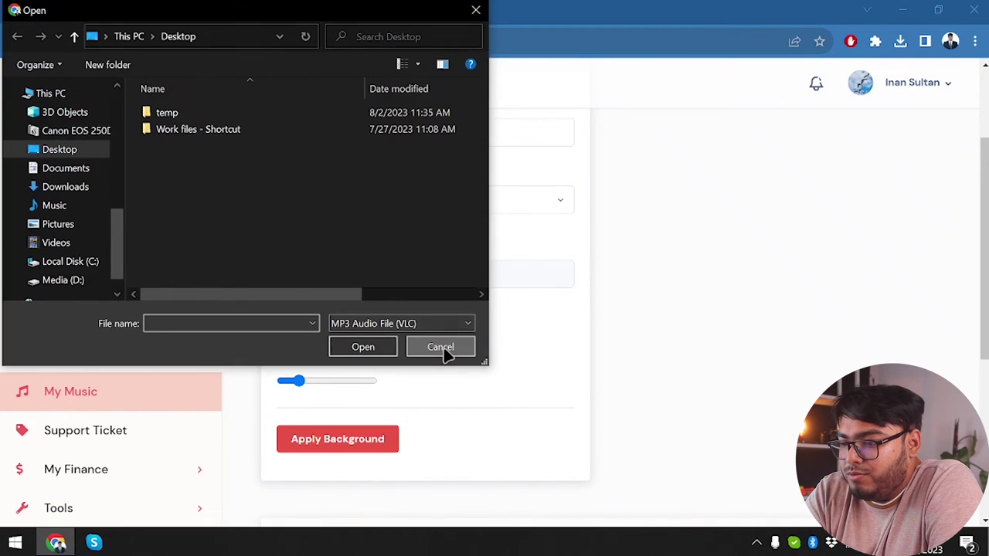
left_click(443, 348)
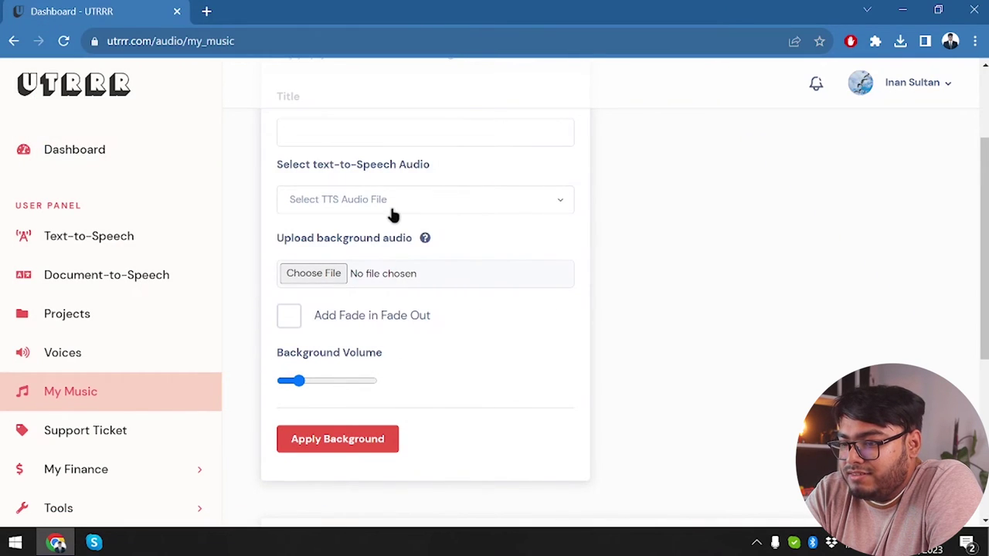
scroll(393, 215, "up", 1)
left_click(400, 232)
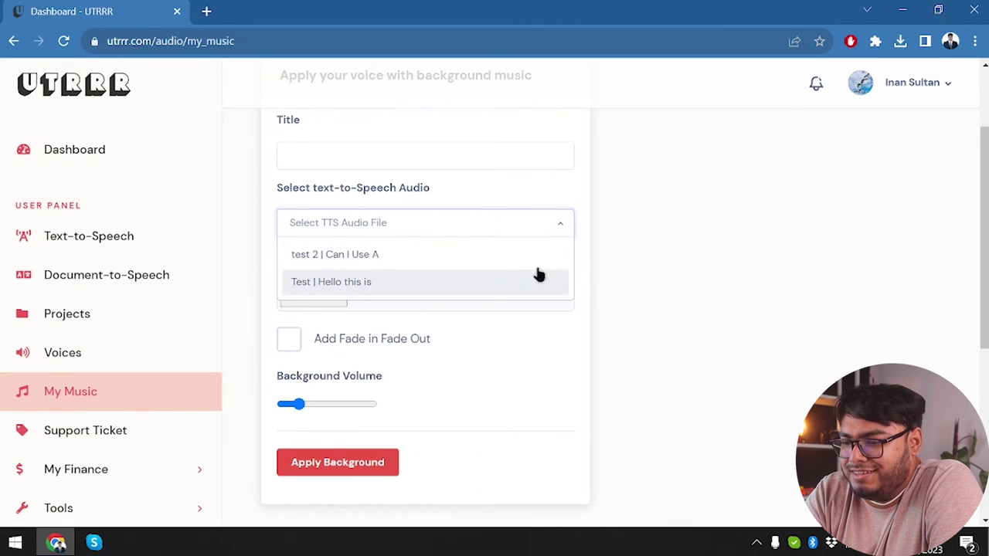
left_click(446, 261)
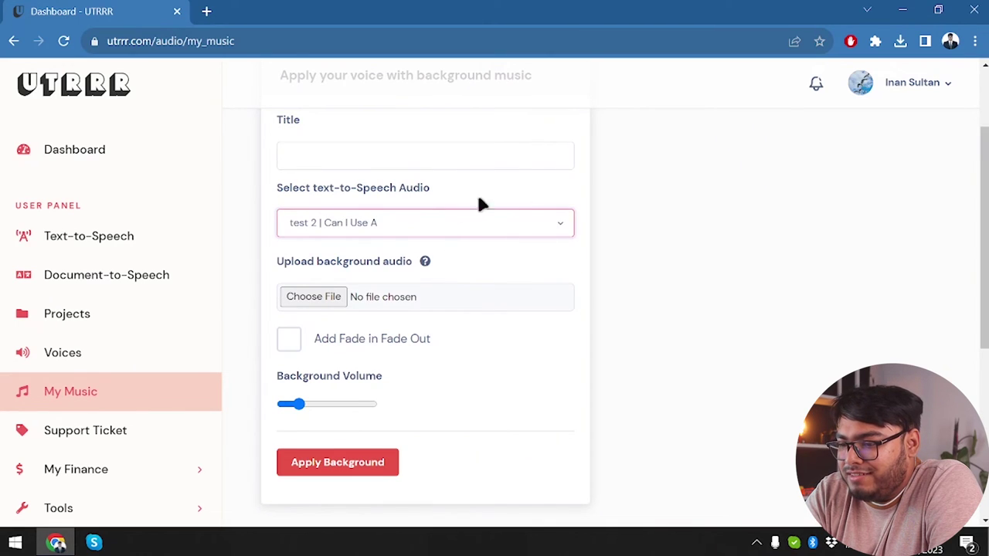
left_click(347, 146)
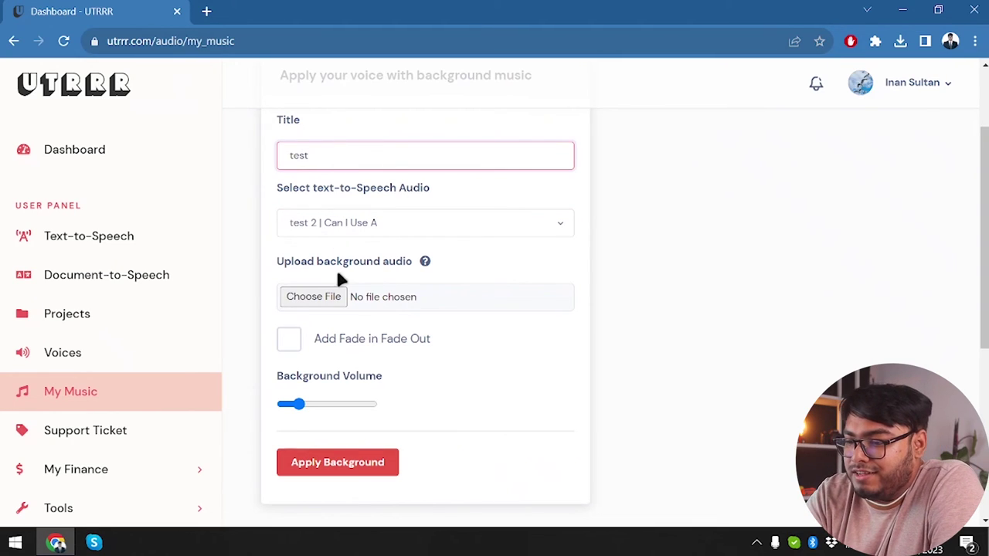
left_click(335, 298)
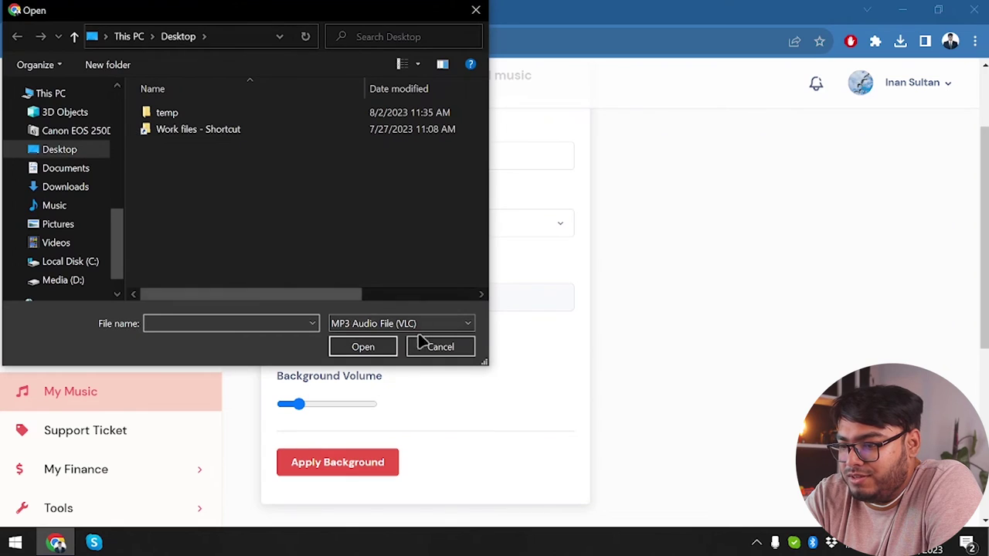
Download the test 2 speech audio from Document-to-Speech and return to My Music
left_click(424, 345)
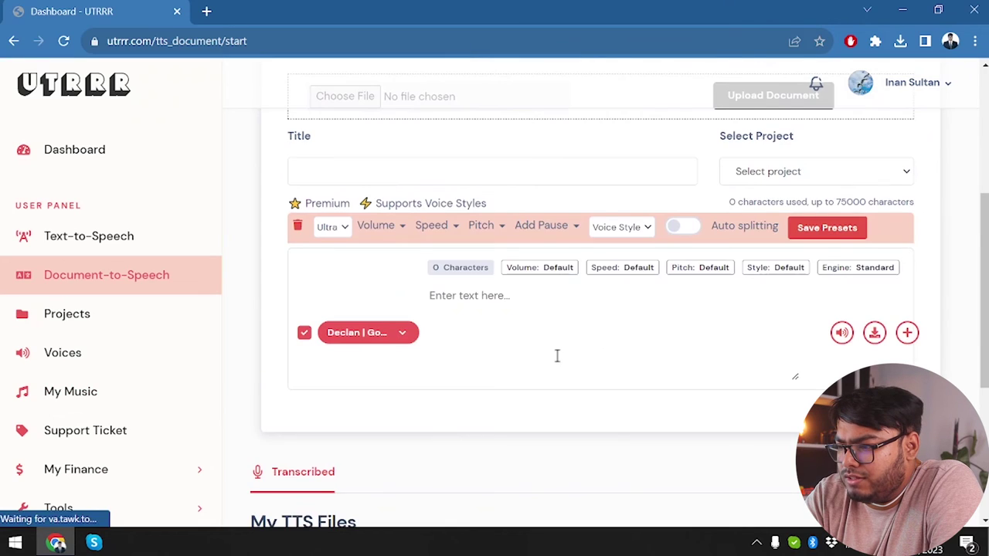
scroll(556, 353, "down", 2)
scroll(695, 410, "down", 3)
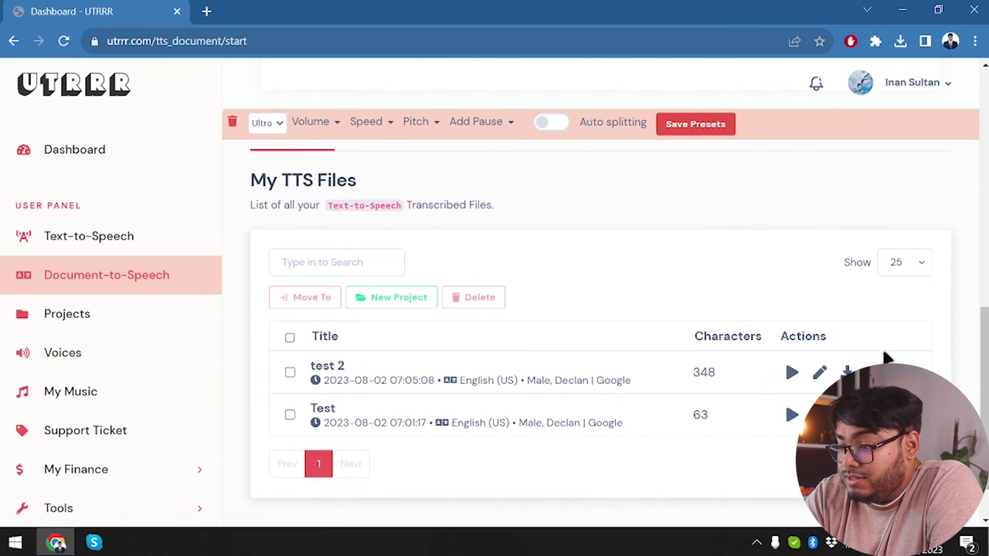
left_click(848, 371)
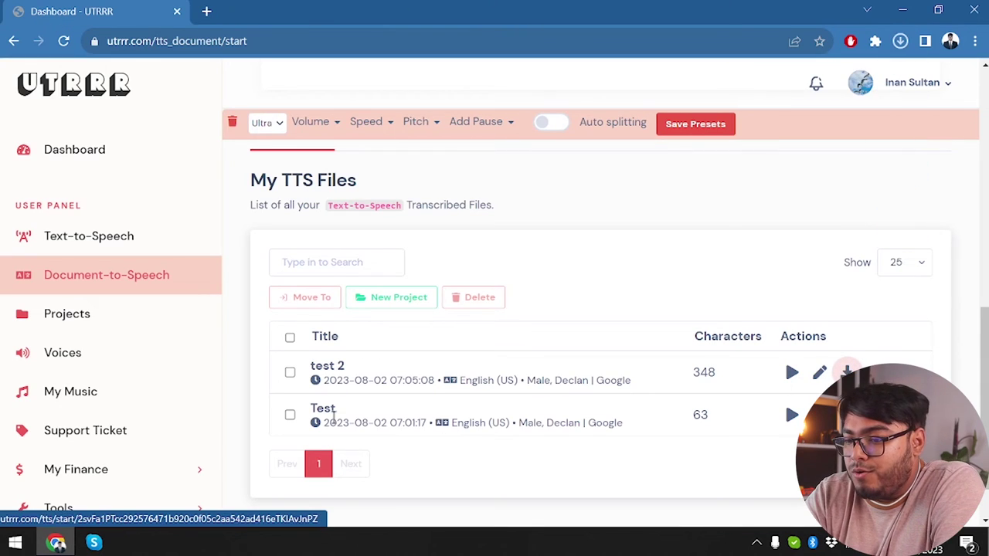
left_click(80, 401)
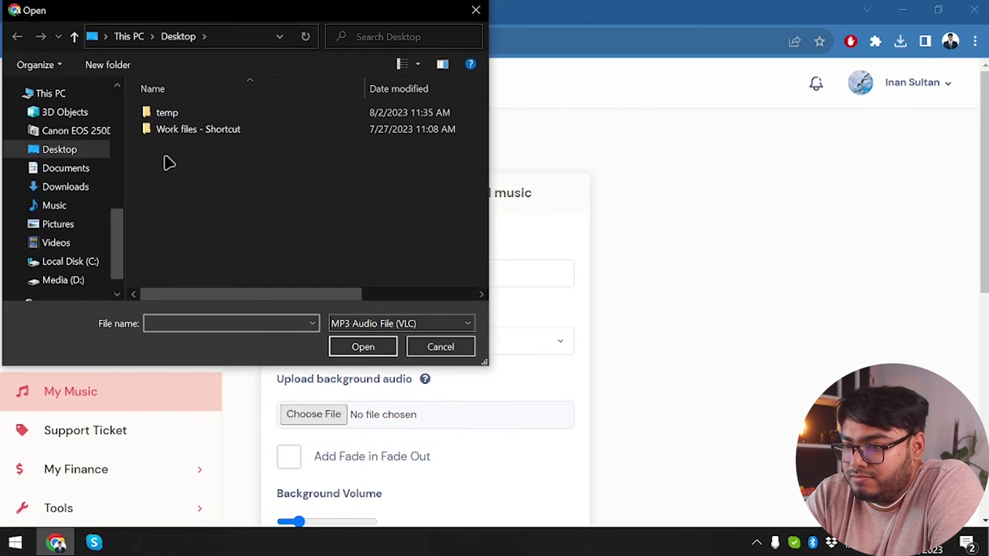
Choose Downloads/test.mp3 as background audio and set the speech audio to Test
left_click(62, 187)
double_click(185, 151)
left_click(339, 348)
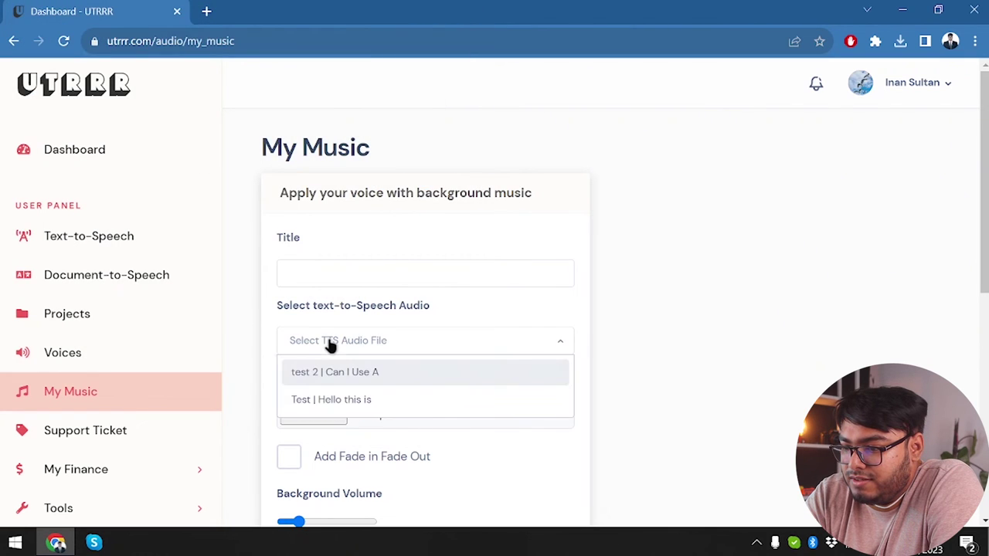
left_click(410, 380)
left_click(420, 349)
left_click(366, 398)
Title the mix 'background', enable fade in/out, and apply the background music
left_click(372, 278)
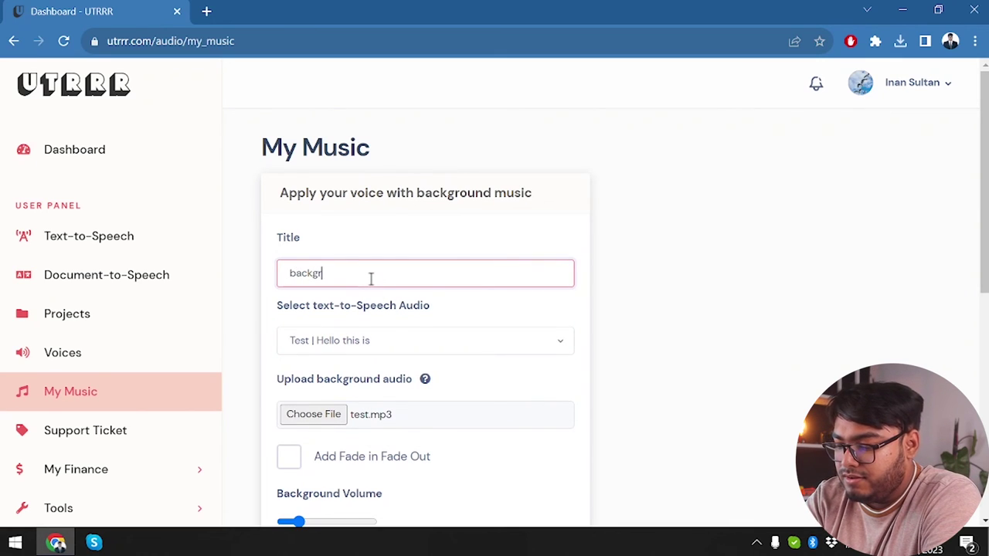
scroll(370, 279, "down", 2)
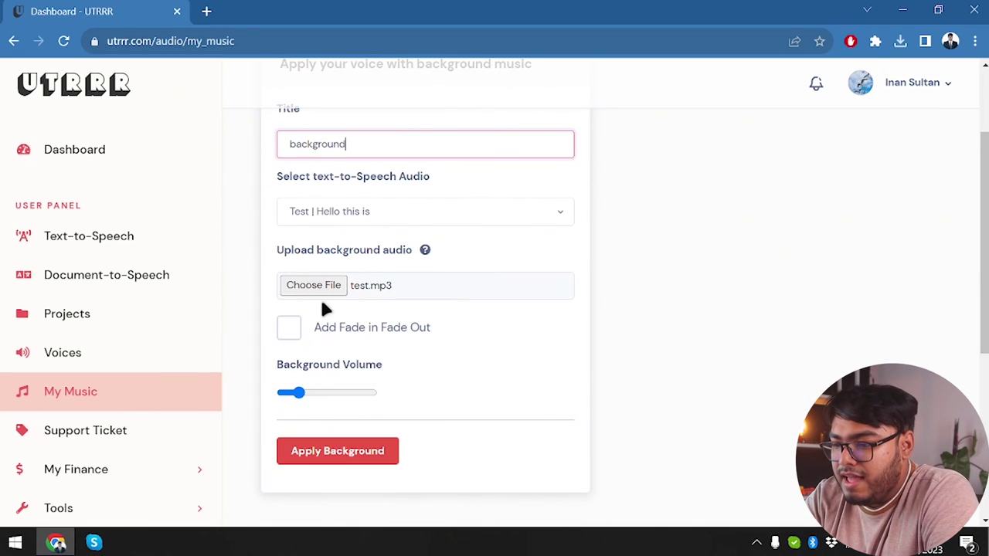
left_click(290, 329)
mouse_move(305, 391)
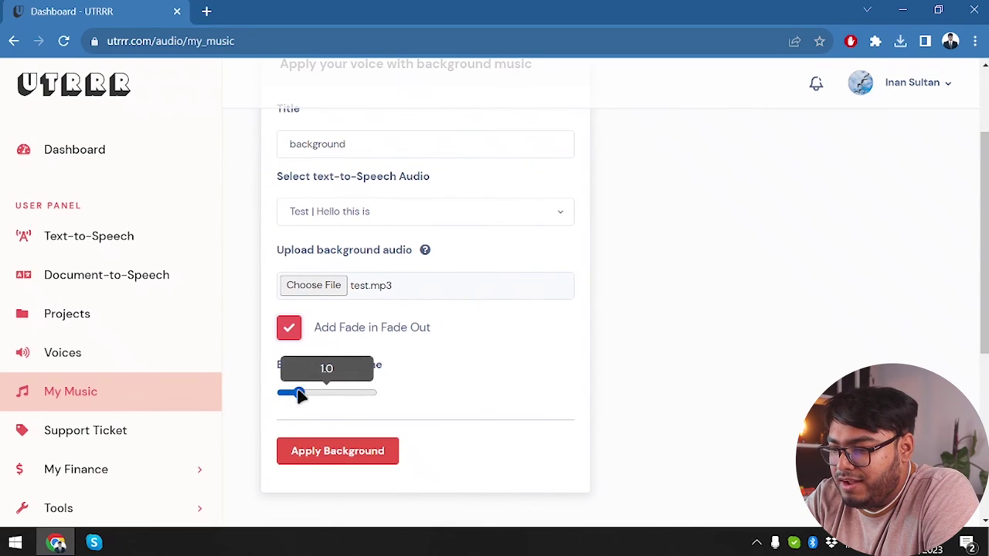
left_click(353, 448)
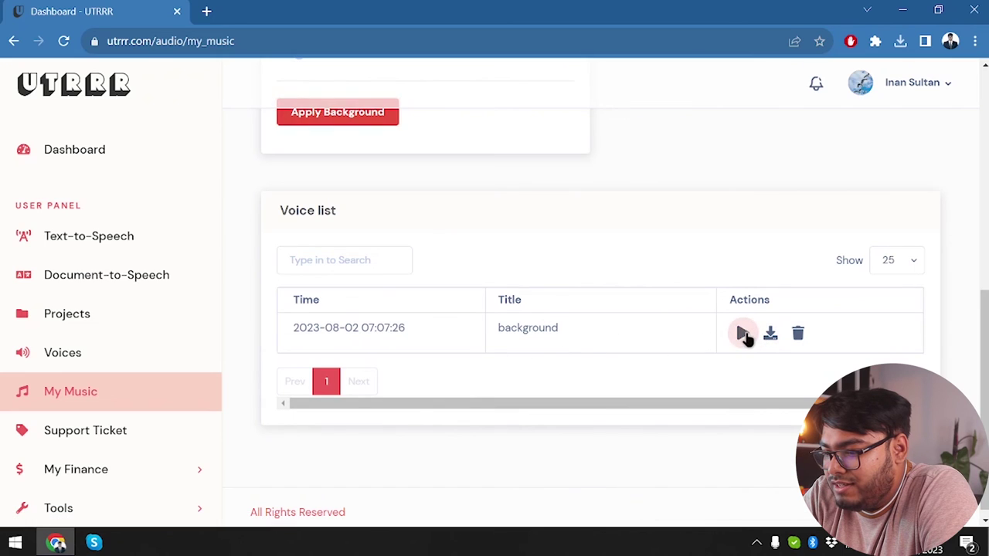
left_click(743, 333)
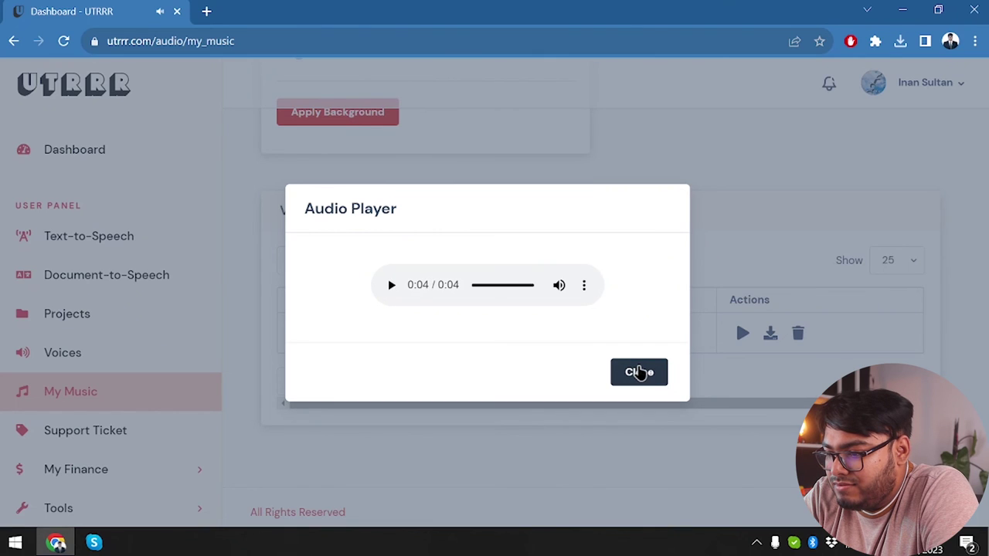
left_click(638, 374)
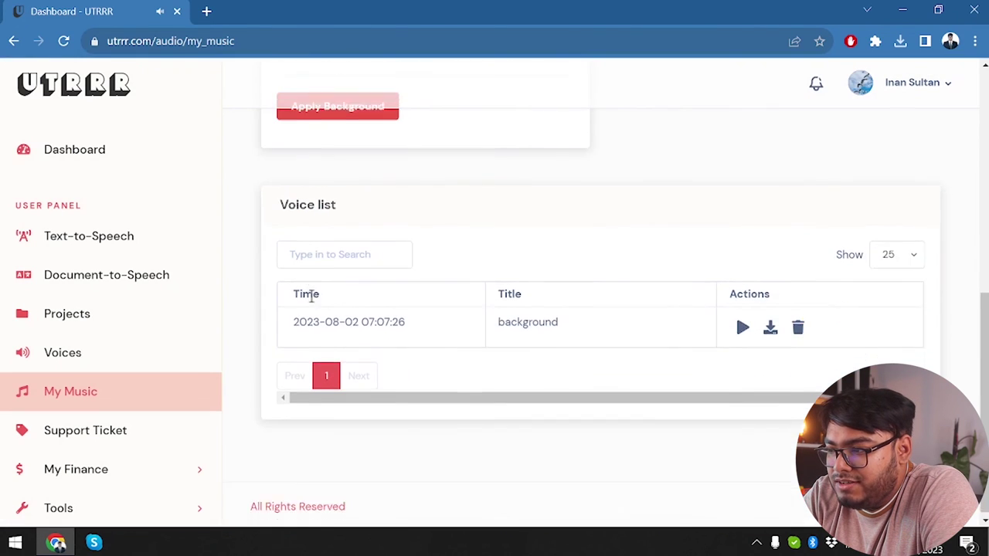
scroll(312, 300, "down", 1)
scroll(313, 300, "down", 1)
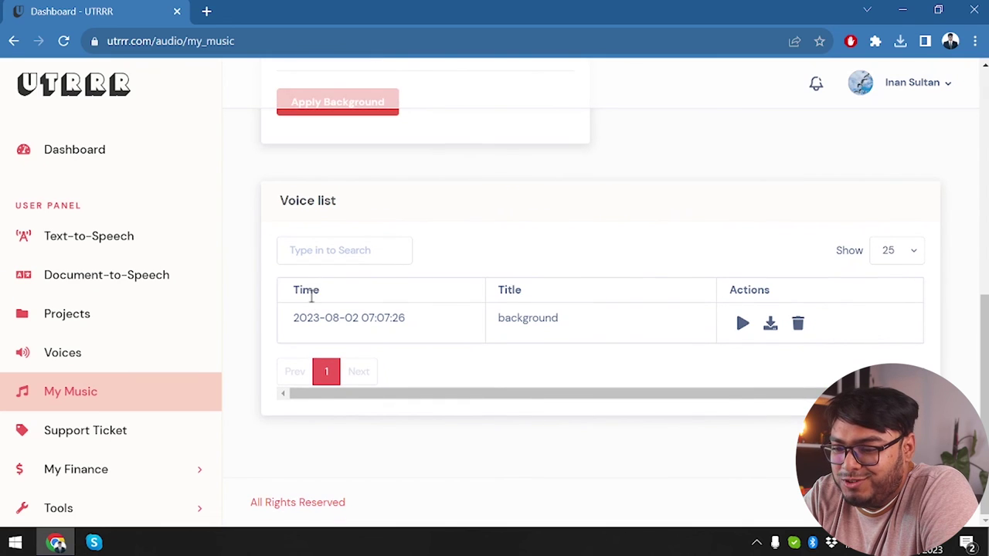